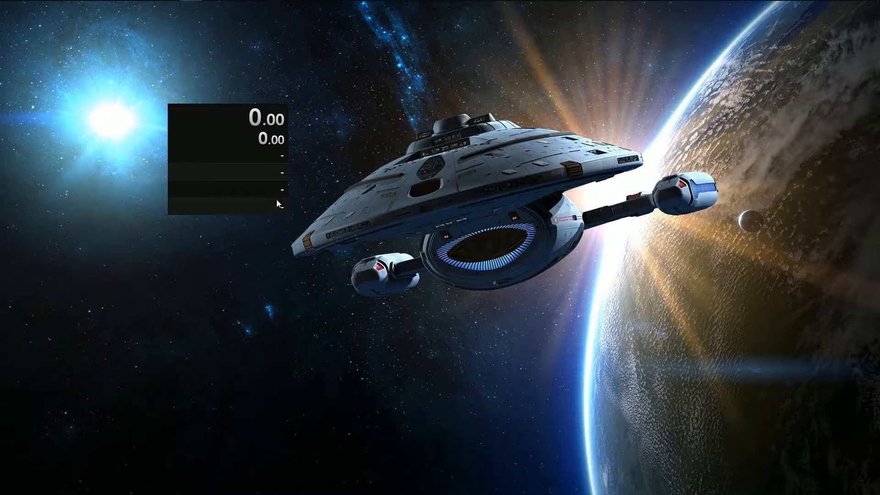
Reposition the timer on the desktop, open the Layout Editor and place it beside the timer
right_click(249, 177)
click(229, 158)
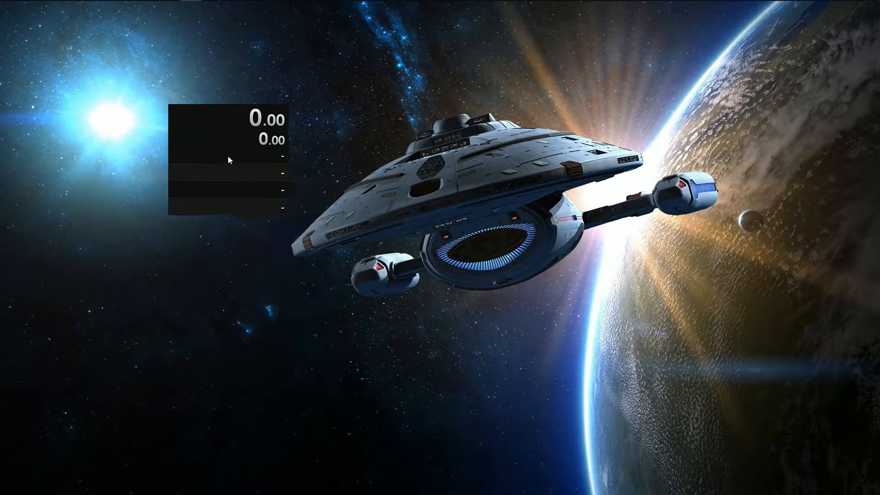
mouse_move(229, 158)
mouse_down()
mouse_move(219, 133)
mouse_move(222, 150)
mouse_up()
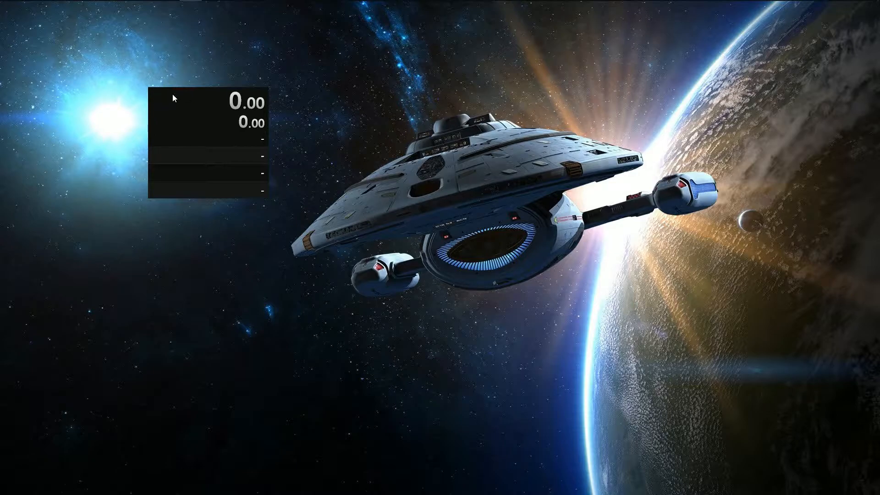
right_click(182, 132)
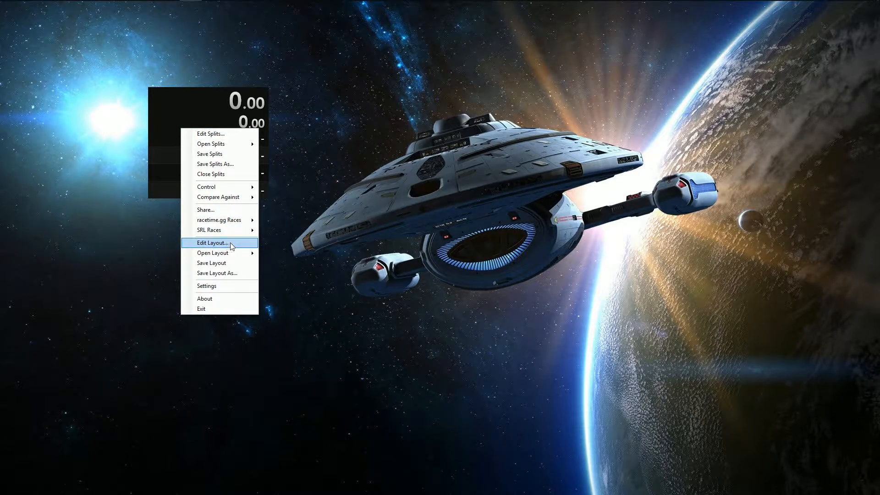
click(212, 243)
drag(177, 85, 422, 97)
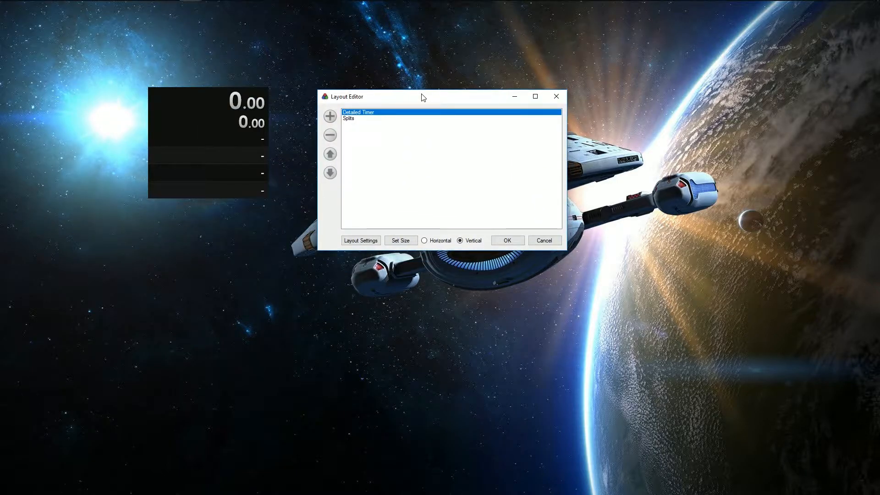
Replace the Detailed Timer component with a plain Timer placed above the Splits component
click(330, 118)
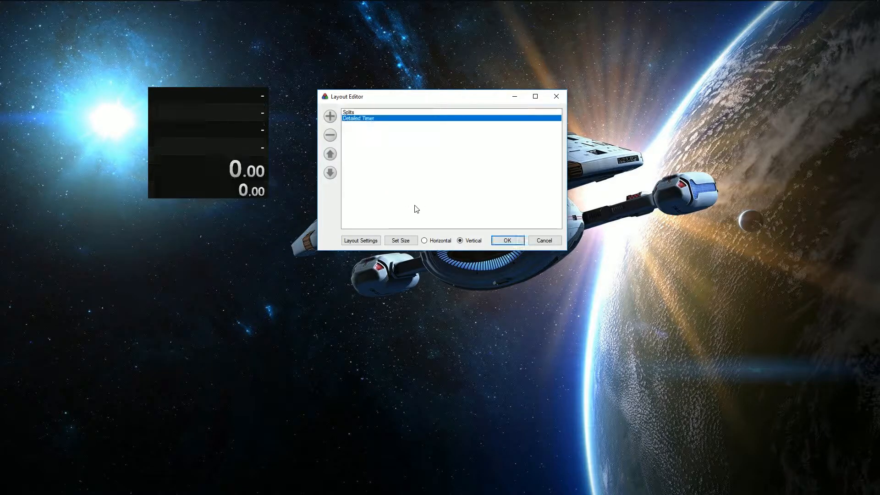
drag(369, 119, 368, 113)
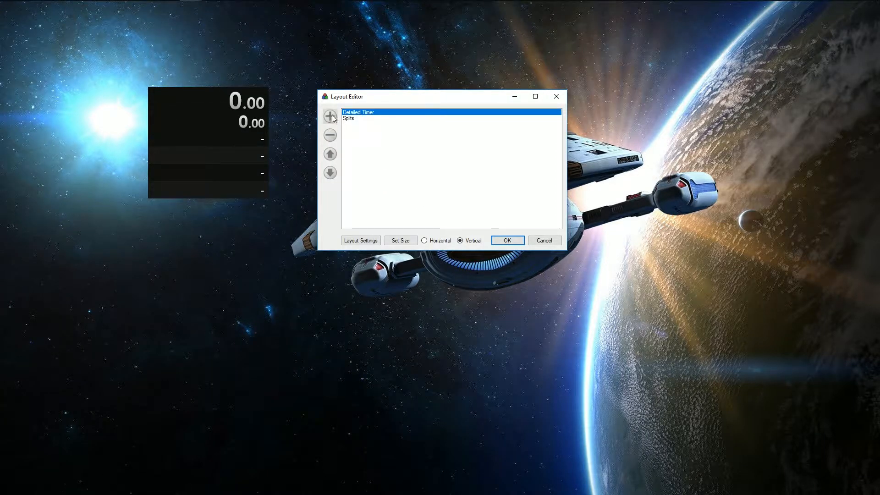
click(331, 118)
mouse_move(370, 119)
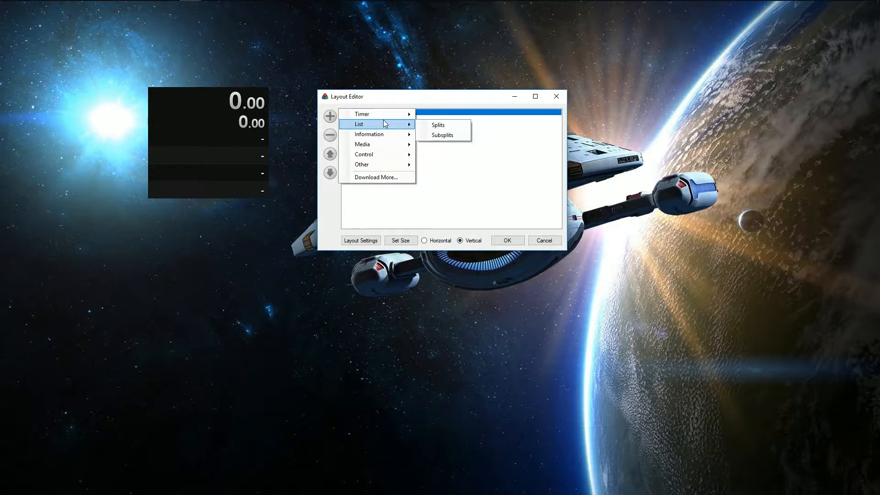
mouse_move(383, 143)
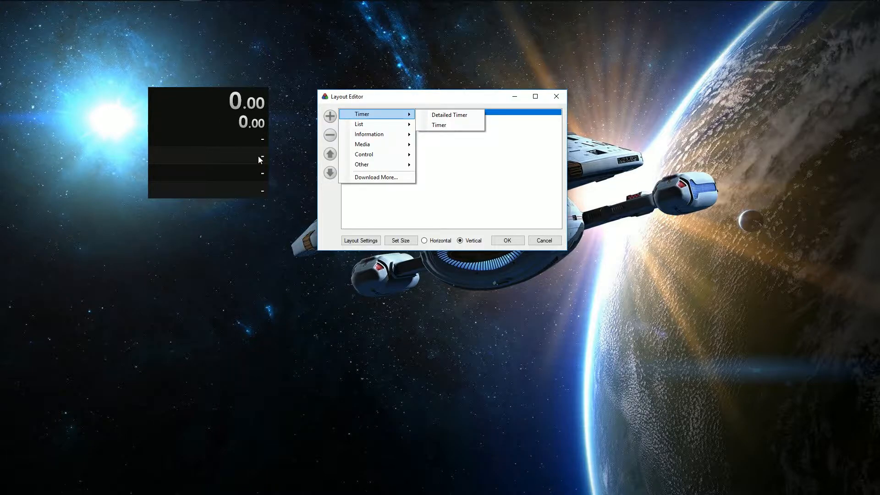
click(463, 125)
drag(362, 120, 361, 110)
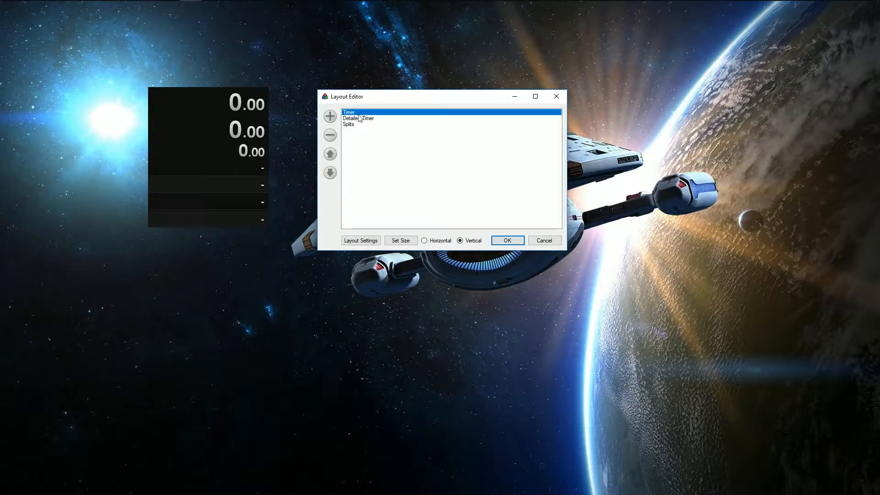
click(360, 118)
click(330, 134)
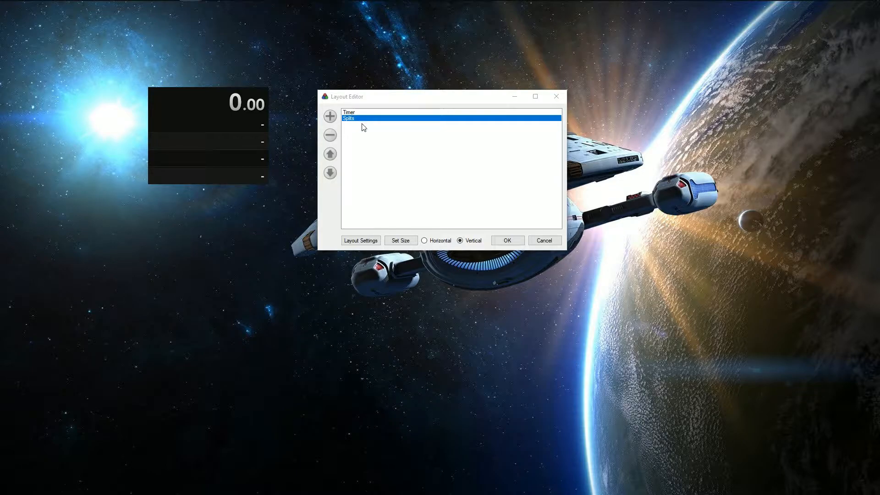
Add a Title component at the top of the layout, above Timer, and accept the layout changes
click(330, 116)
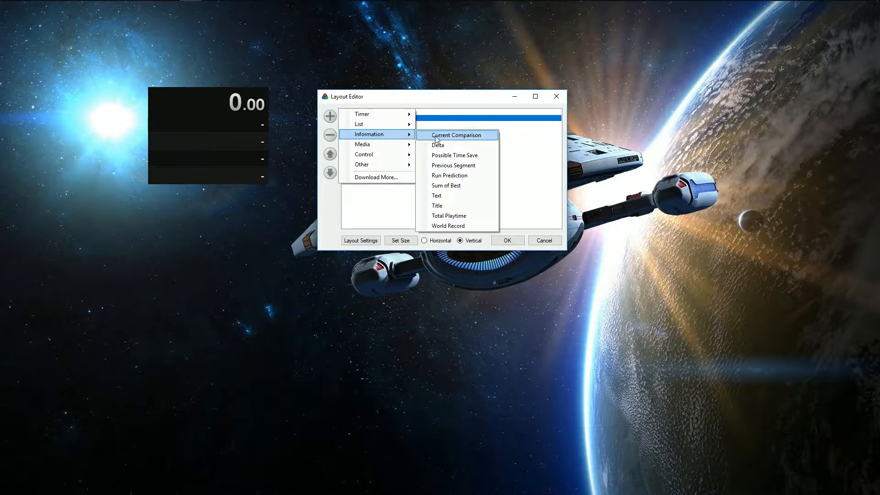
click(452, 205)
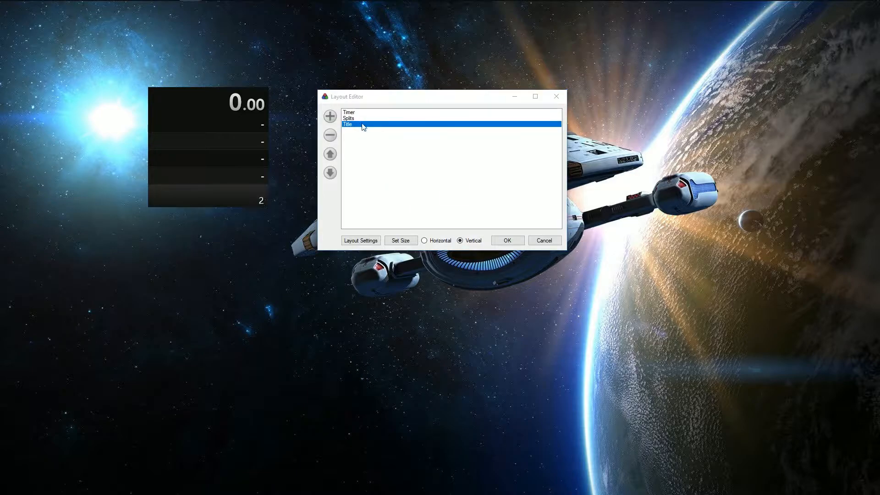
drag(367, 124, 363, 117)
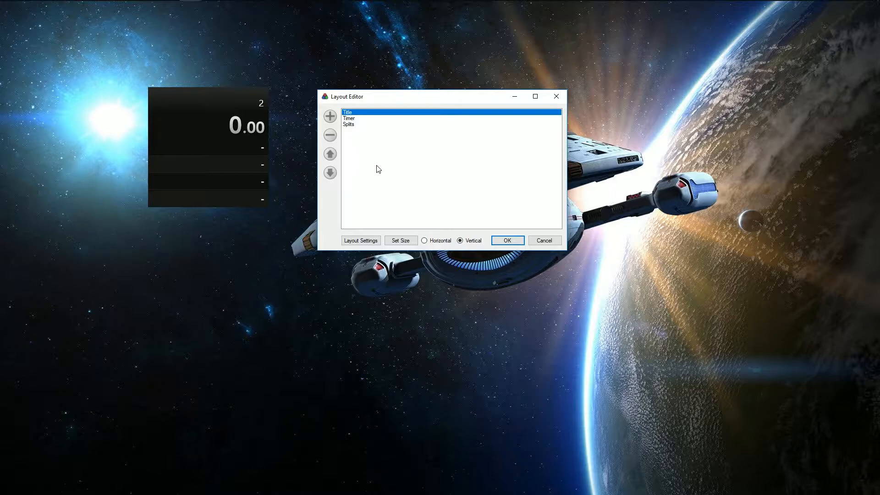
double_click(357, 115)
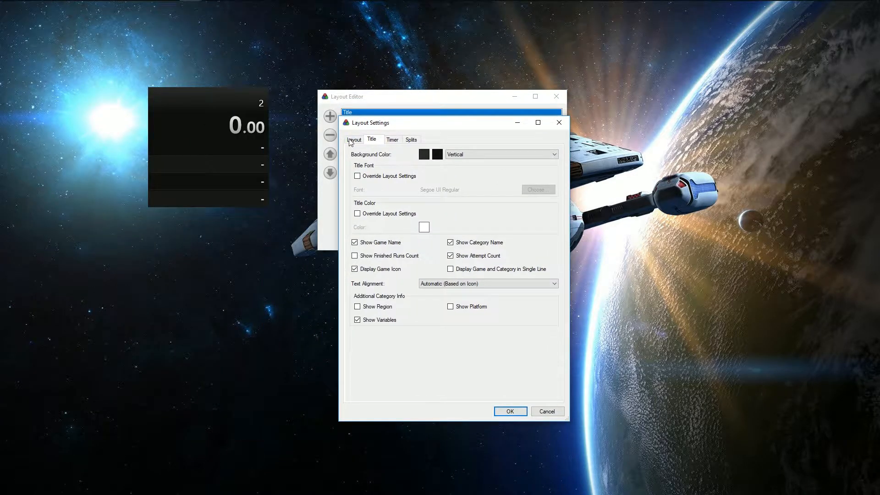
click(354, 140)
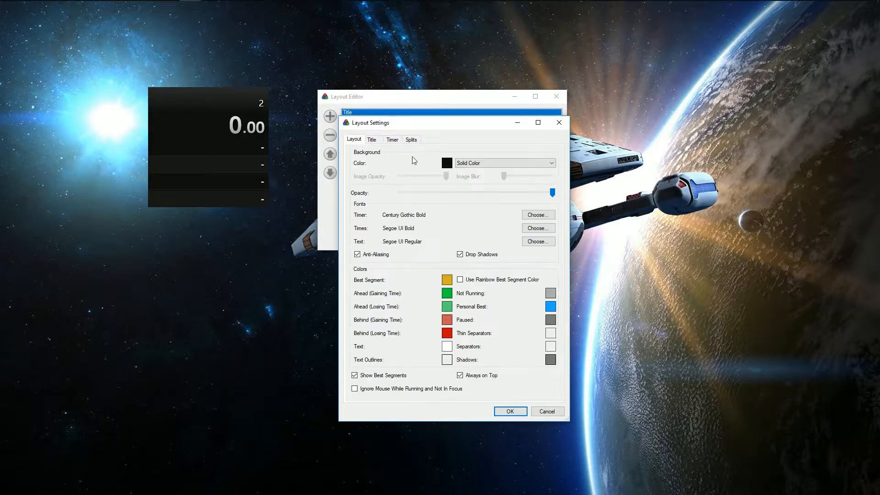
click(559, 122)
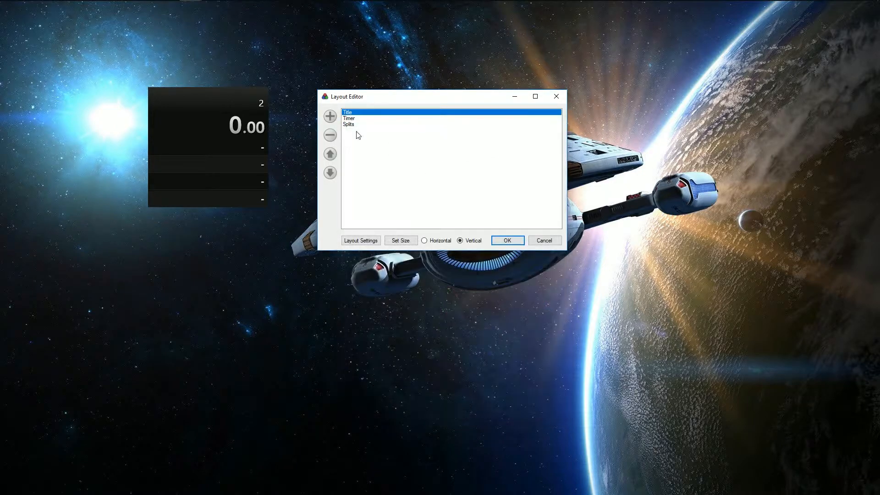
click(504, 240)
Open the Splits Editor and set the game name to Subnautica
drag(195, 101, 237, 109)
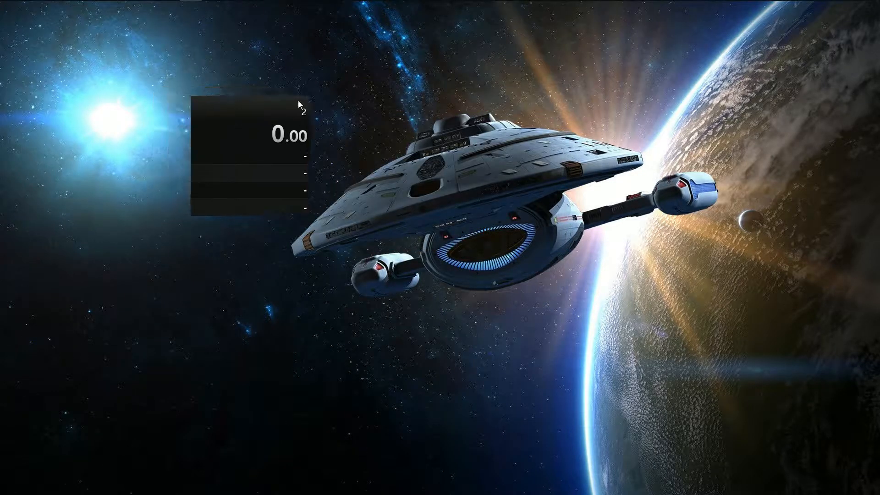
right_click(242, 156)
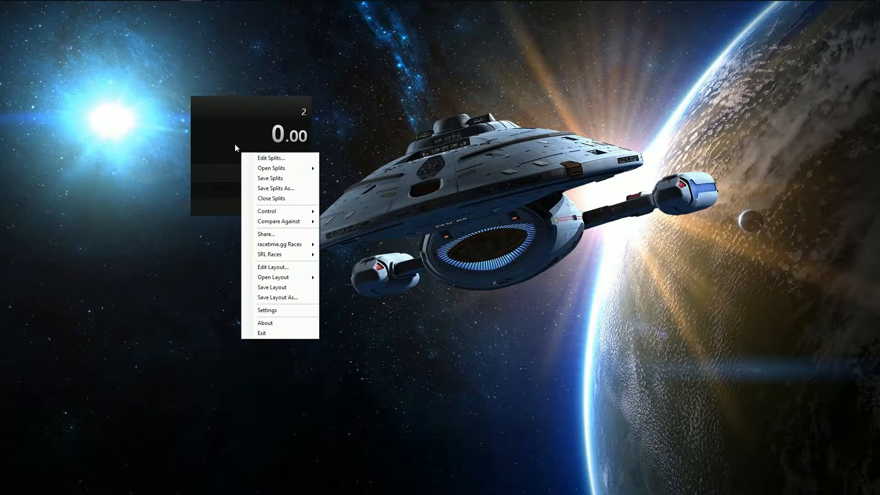
click(257, 157)
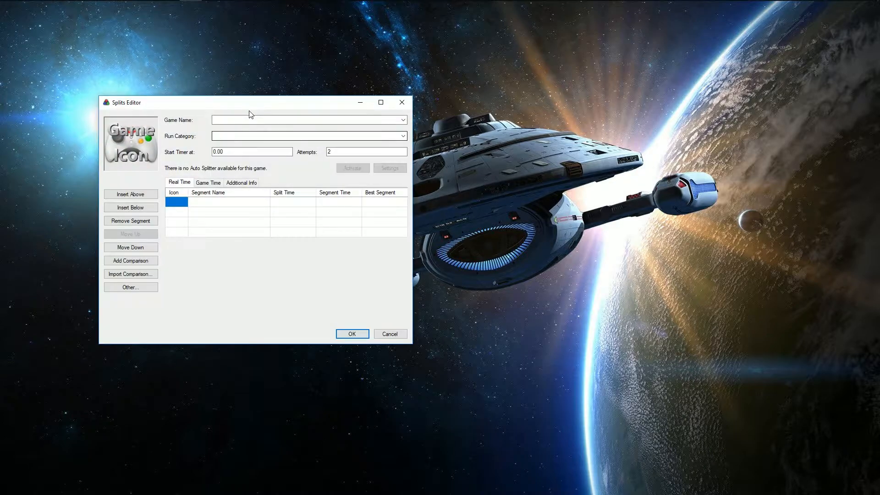
click(284, 148)
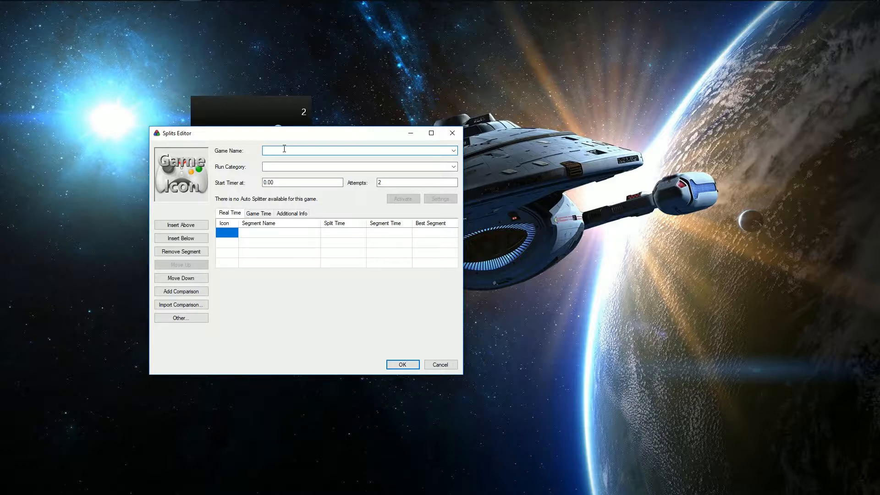
text(Su)
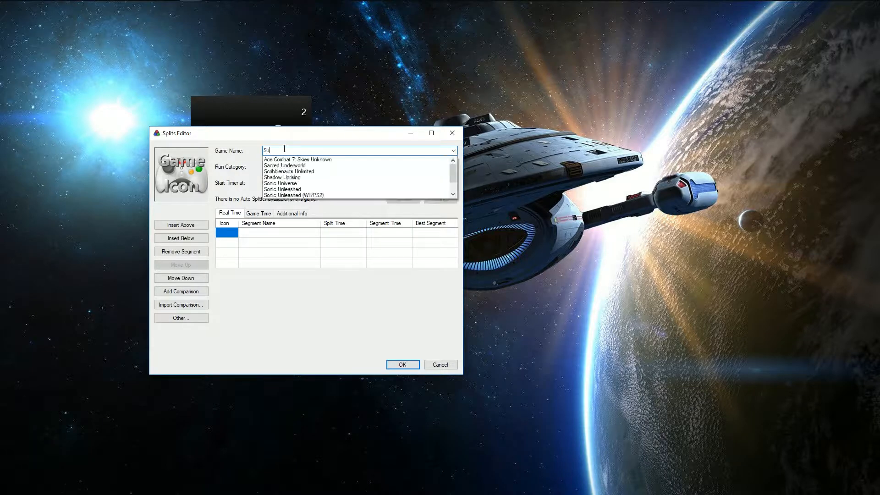
text(bnautica)
key(Return)
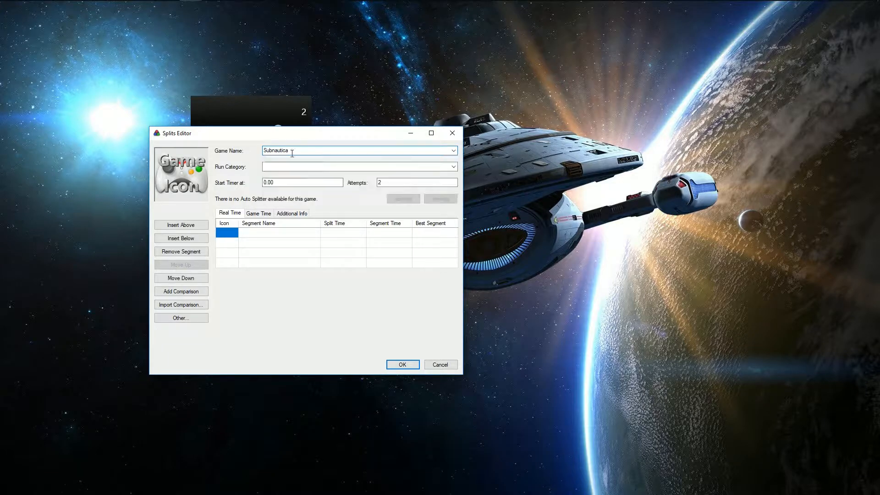
Choose the Any% run category and extend its name to "Any% (Sep18 Patch)"
click(452, 167)
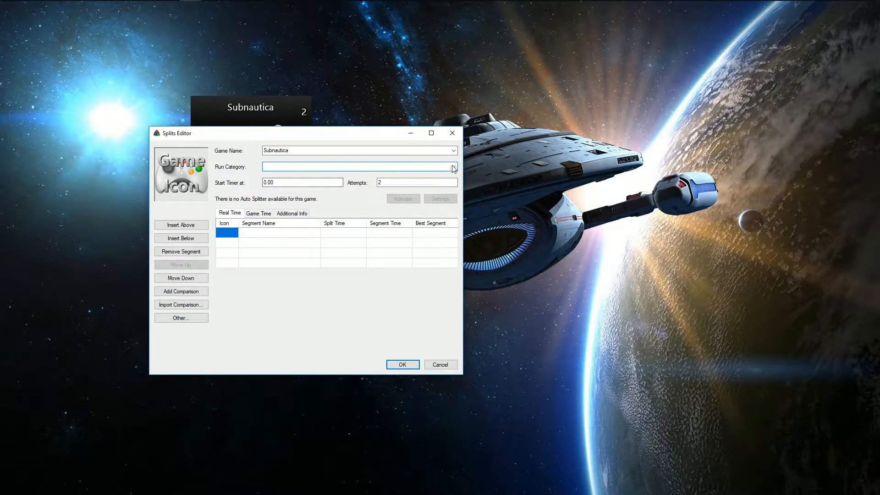
click(453, 167)
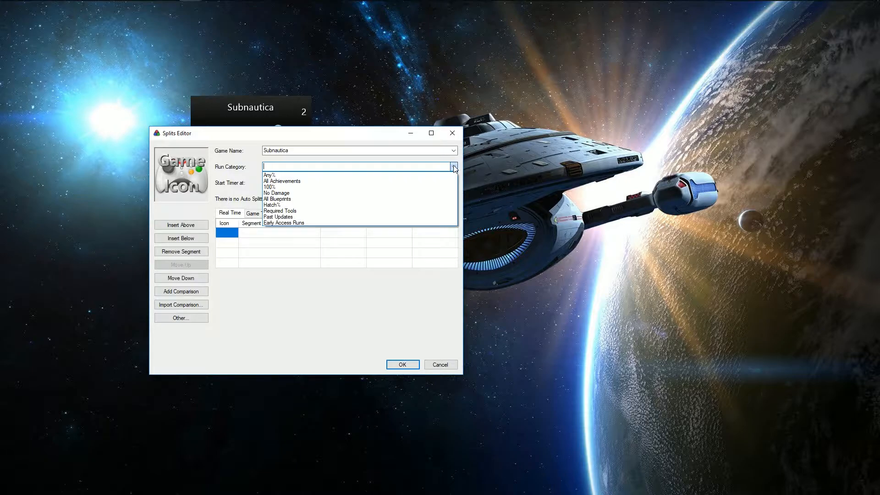
click(393, 176)
click(378, 166)
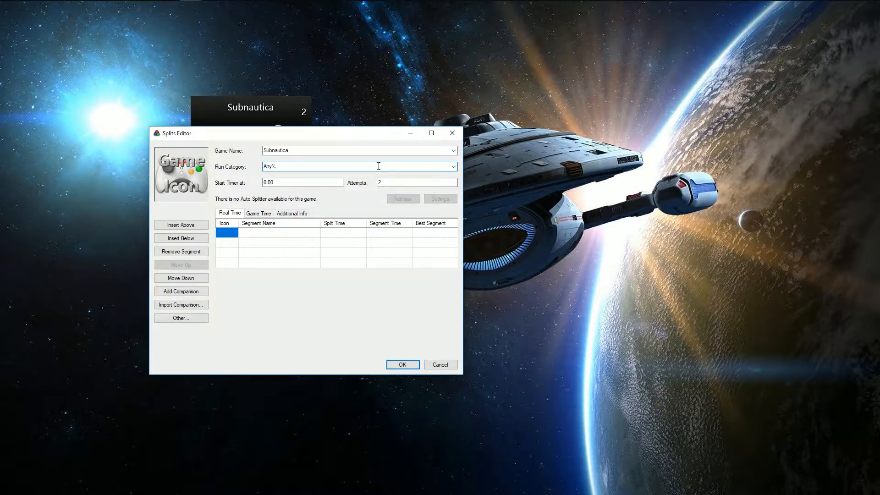
drag(326, 136, 330, 159)
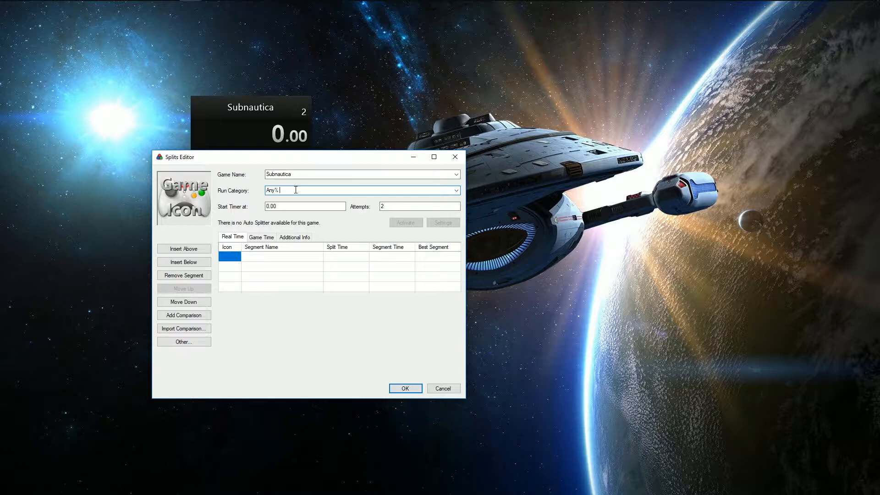
text(Sep18 Patch))
drag(288, 160, 319, 169)
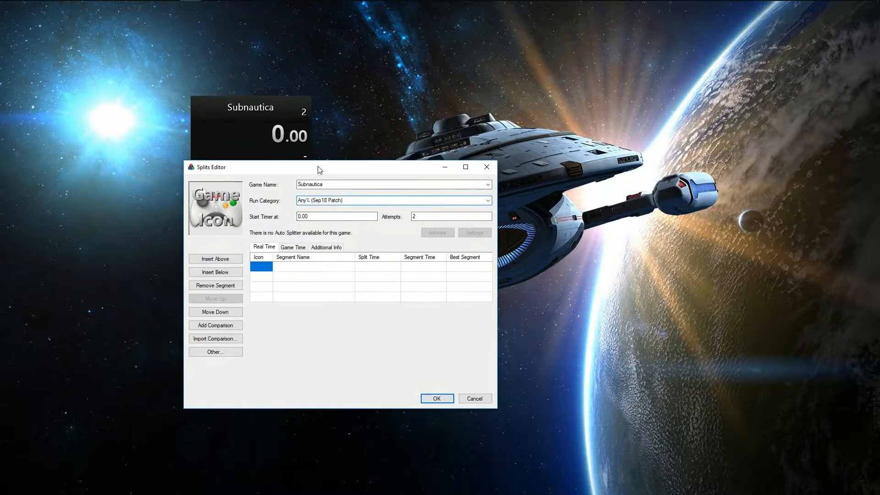
Set the timer's start time to -1.00 and the attempt count to 0
key(Tab)
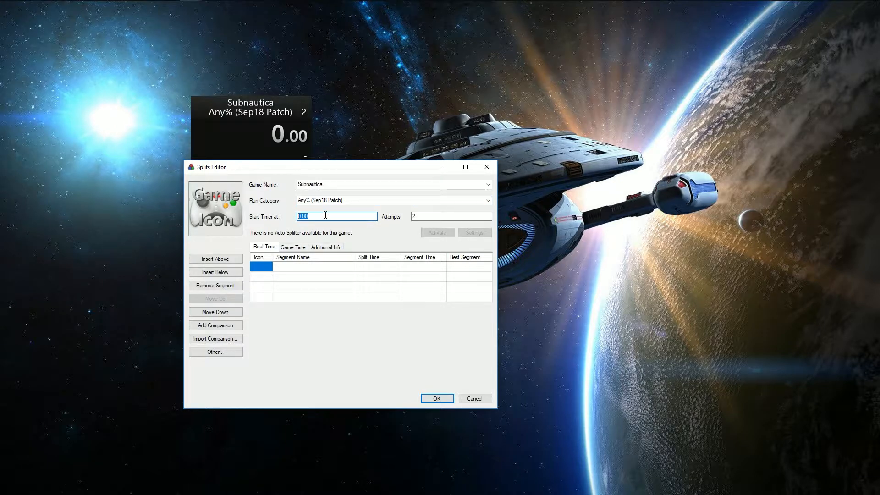
text(-1)
click(428, 217)
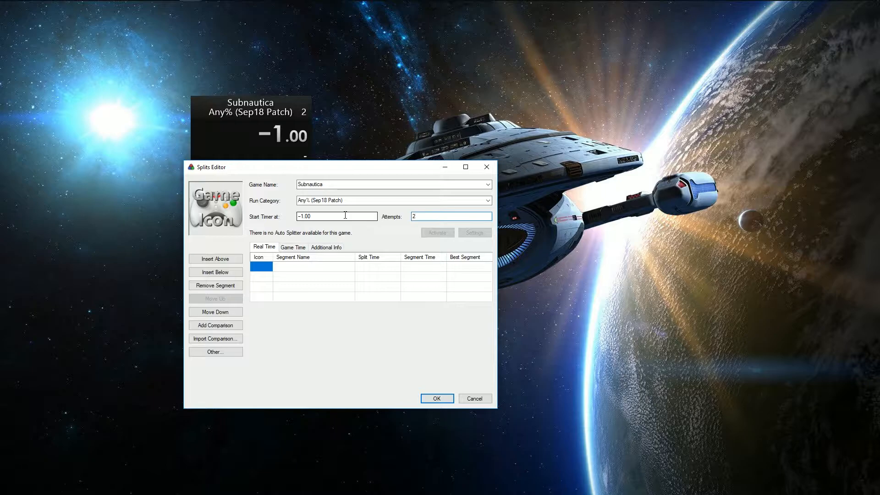
drag(448, 217, 369, 216)
text(0)
click(327, 217)
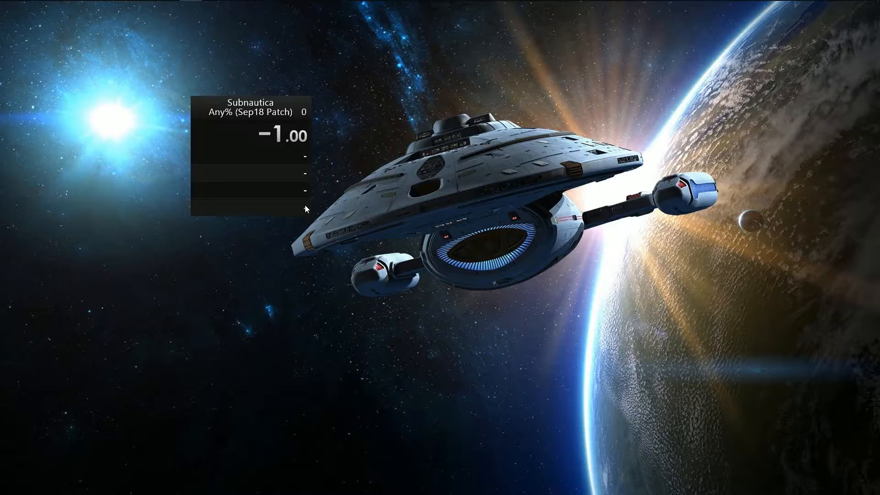
Reopen the Layout Editor and move it clear of the timer so both are visible
right_click(259, 170)
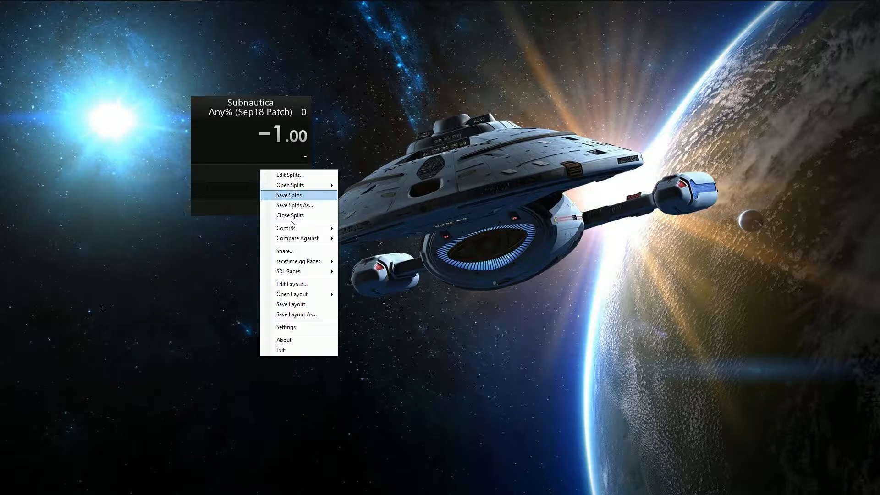
click(279, 285)
double_click(150, 142)
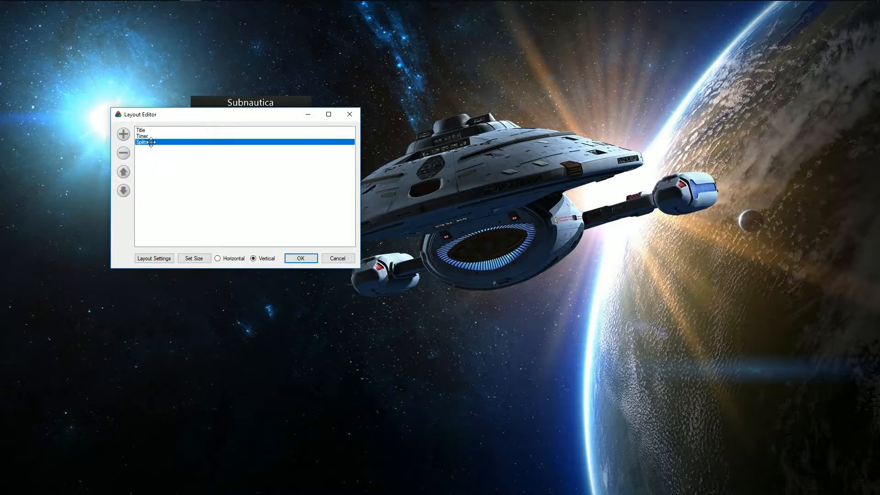
drag(195, 127, 433, 142)
click(579, 139)
drag(287, 120, 611, 116)
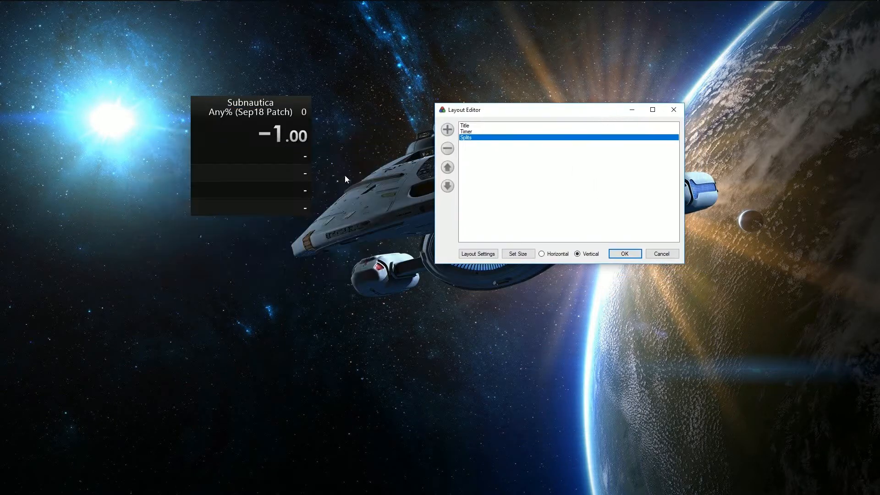
Set the Splits component's total splits to 7 and accept the layout settings
double_click(465, 137)
drag(118, 26, 226, 99)
double_click(227, 137)
text(7)
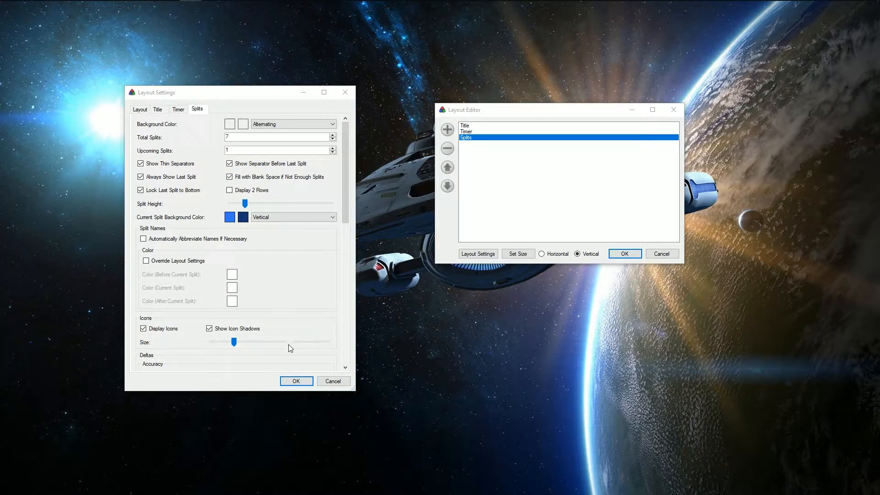
click(295, 381)
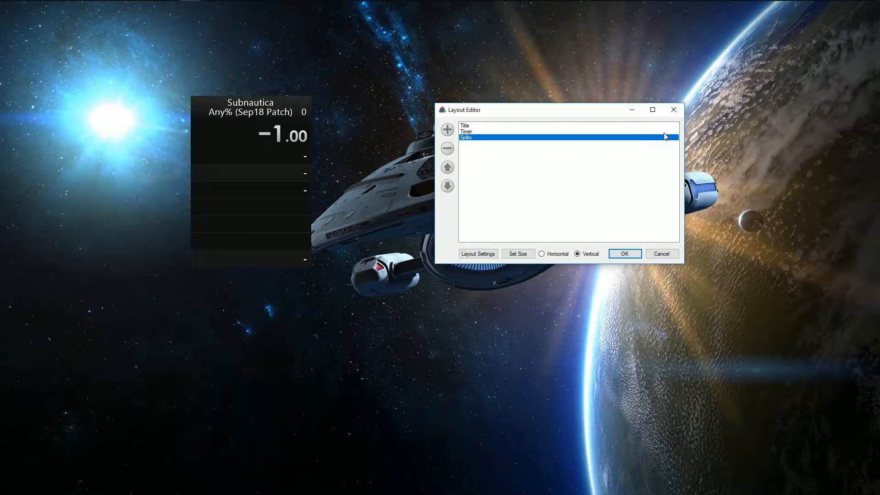
Accept the layout and open the Splits Editor, placing it clear of the timer
click(624, 254)
right_click(288, 197)
click(299, 204)
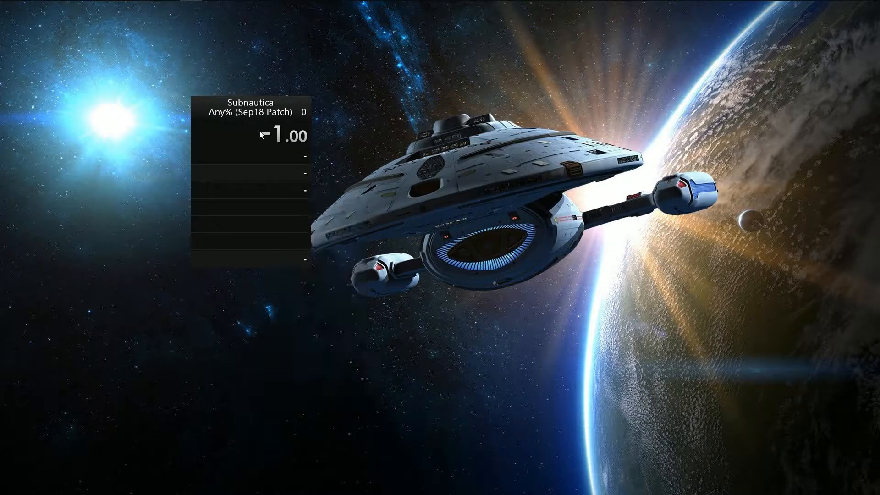
drag(310, 22, 718, 91)
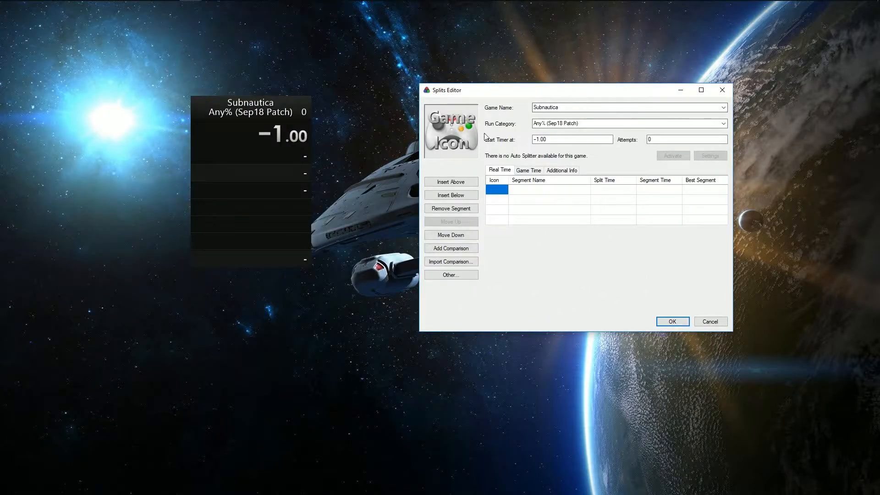
click(720, 90)
right_click(291, 164)
click(298, 175)
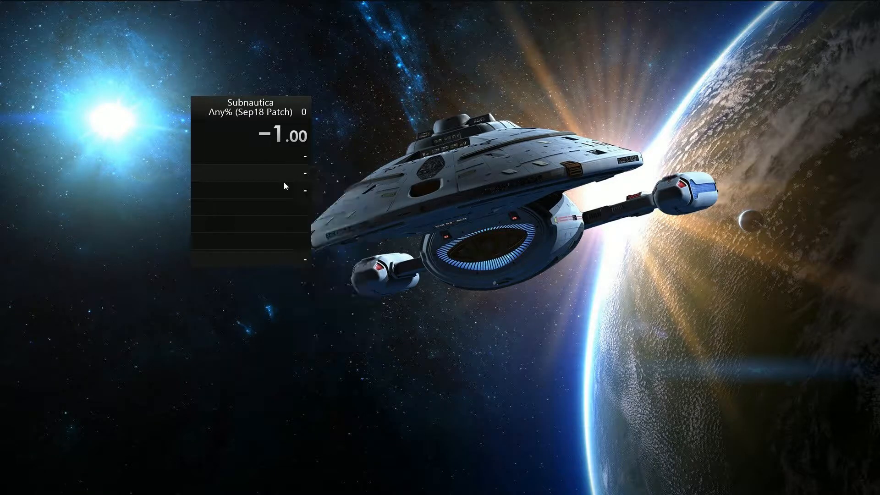
drag(166, 31, 536, 72)
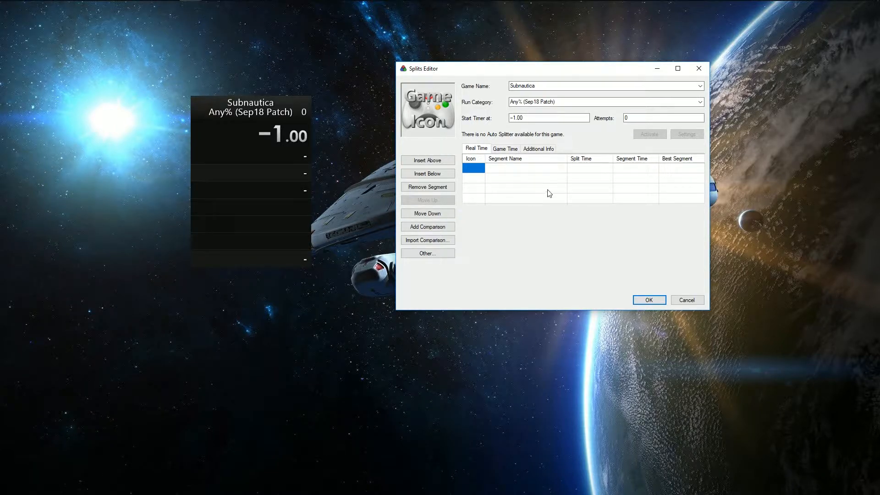
Name the first two segments "Nonsense Fiesta" and "glide to mountain"
click(497, 171)
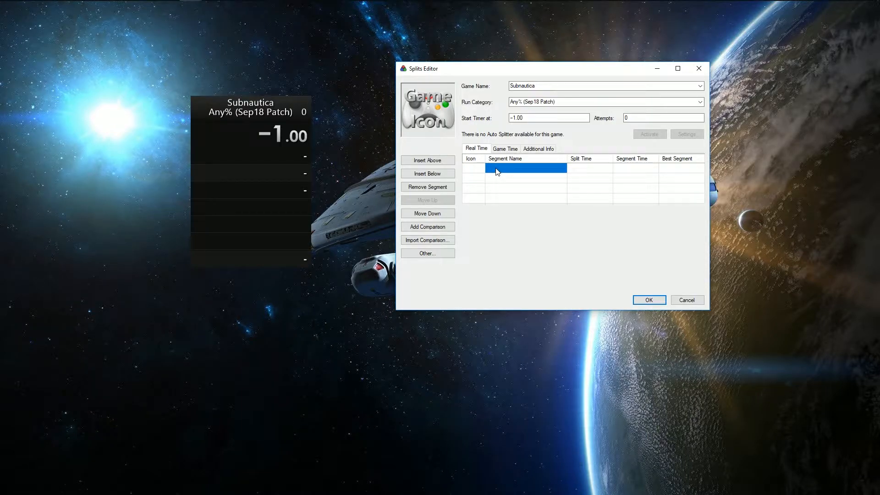
text(Nonsense Fiesta)
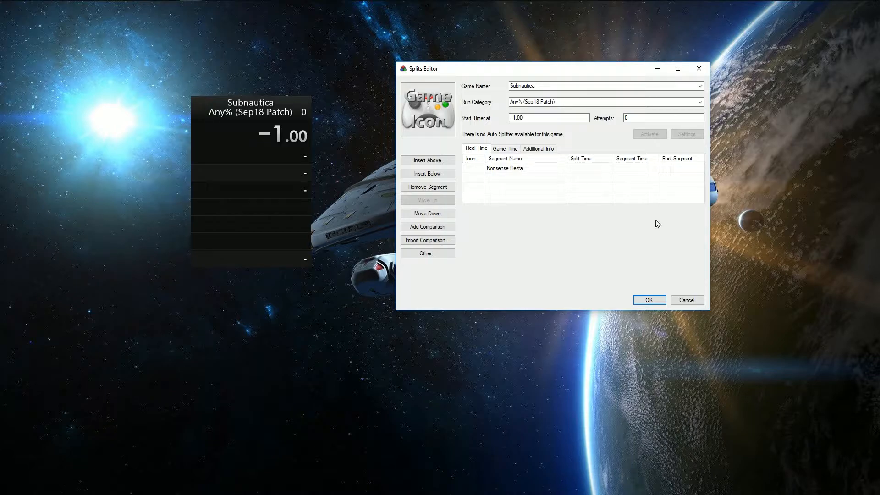
click(508, 179)
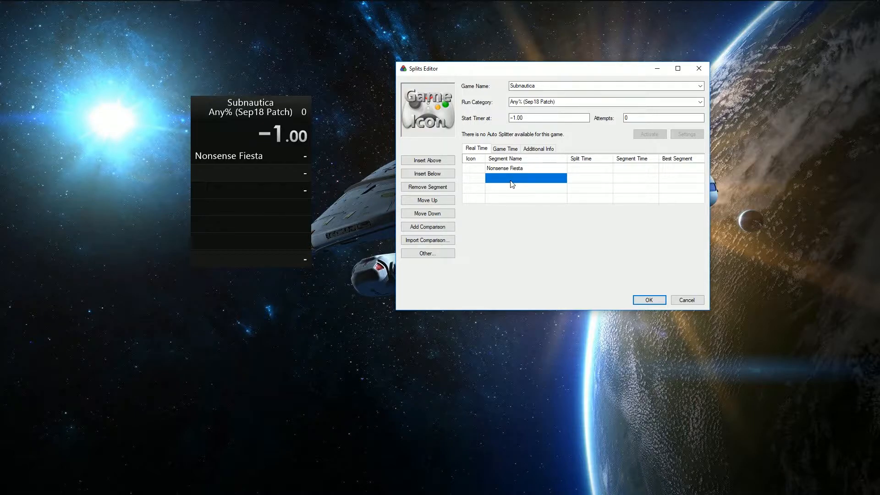
click(511, 184)
text(glide to mountain)
Name the third segment "Mountain setup" and the fourth "Get cured"
click(518, 192)
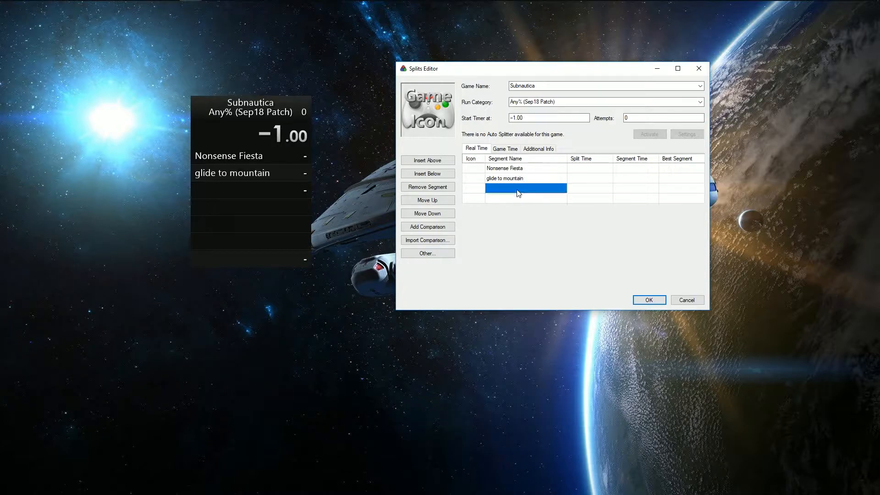
text(Mo)
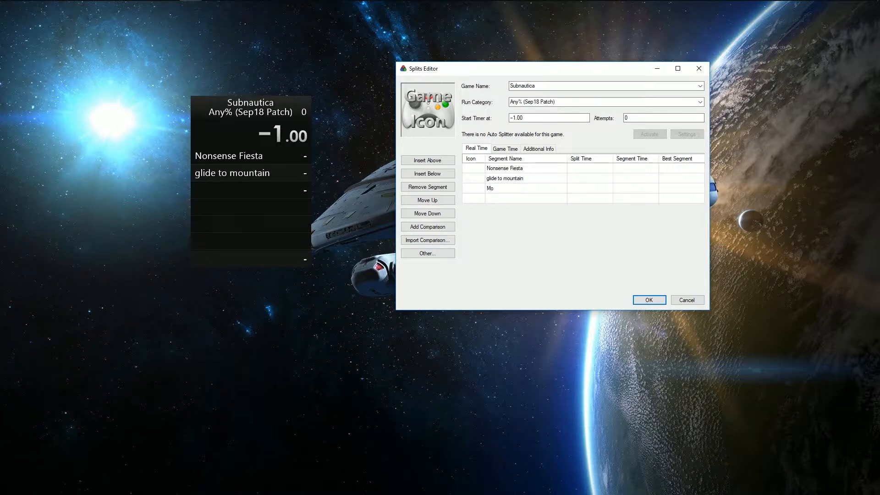
text(untain setup)
click(513, 201)
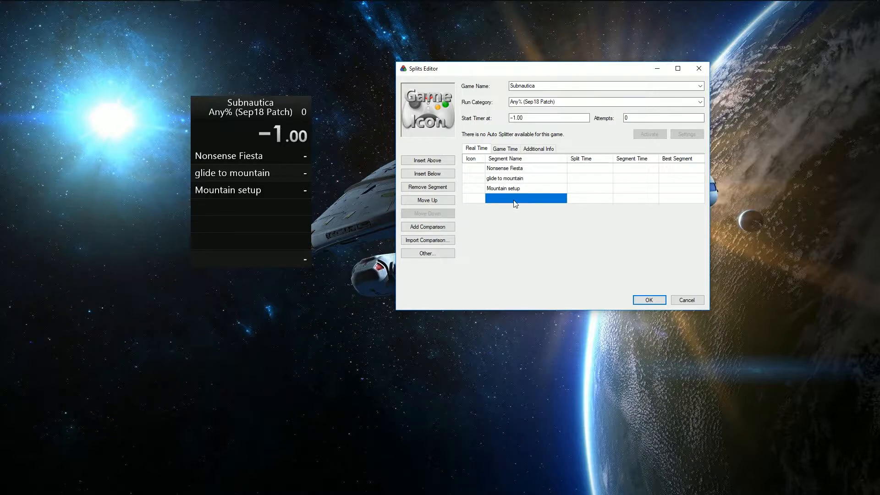
text(Get cured)
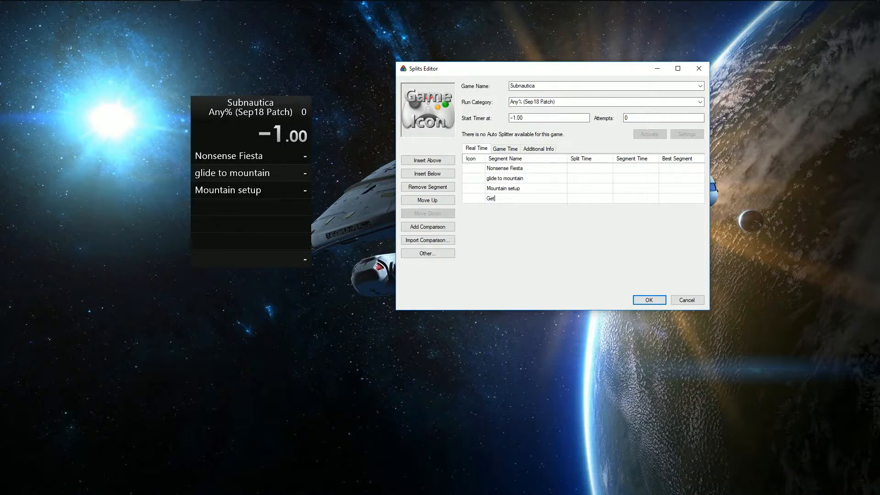
Add a new segment, place it after "Get cured" and name it "Lithium & Gun Setup"
click(524, 192)
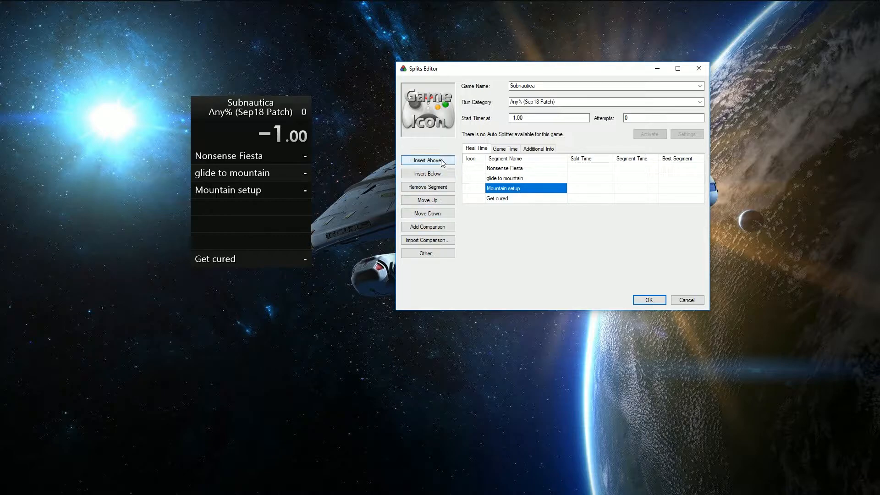
click(522, 198)
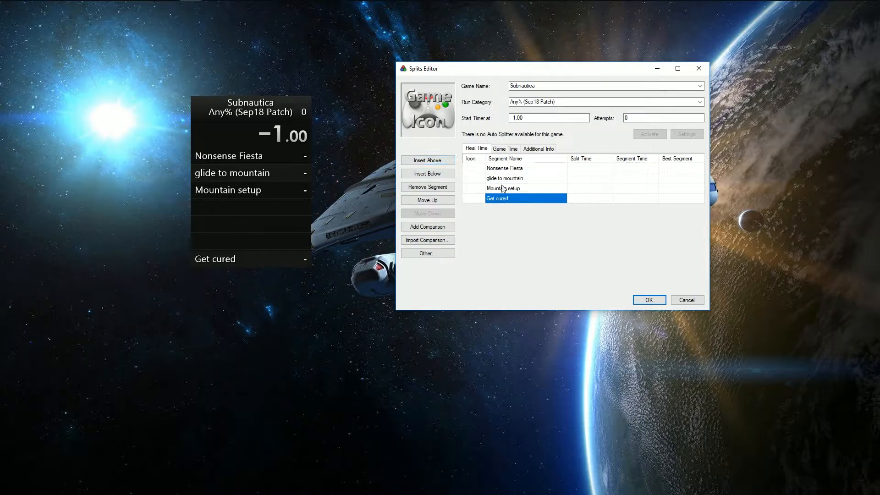
click(502, 187)
click(434, 177)
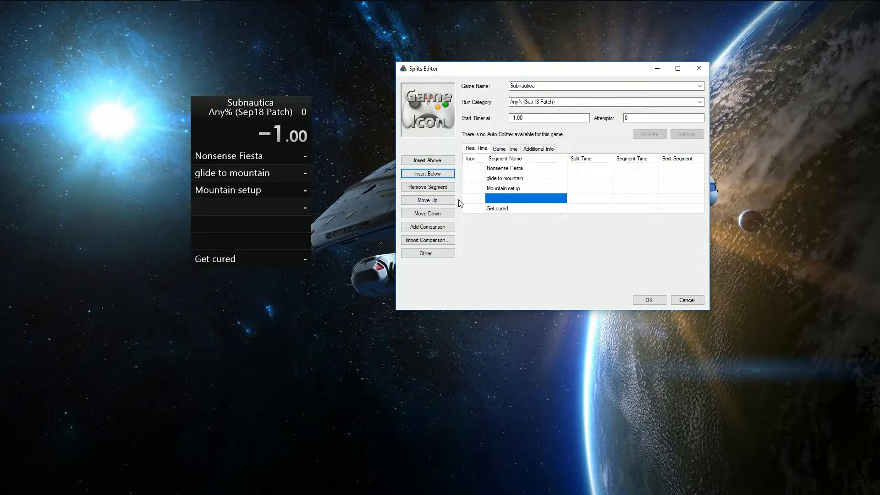
click(439, 214)
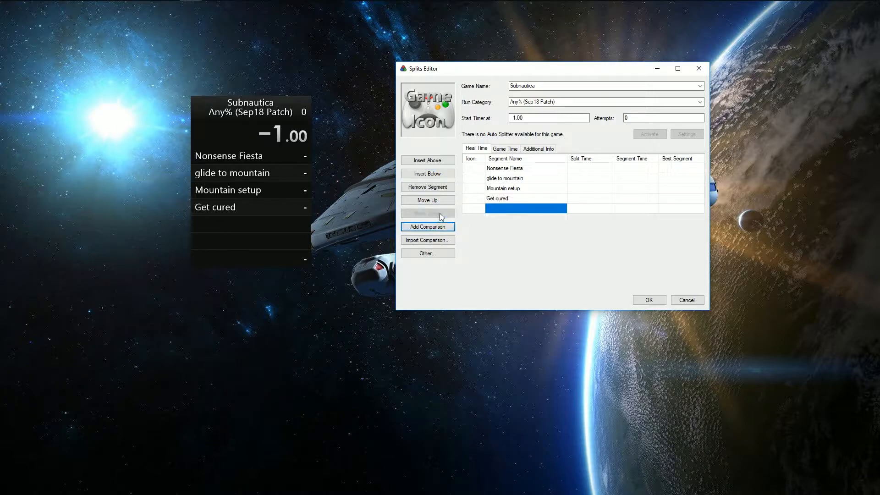
click(506, 208)
text(Lithium & Gun S)
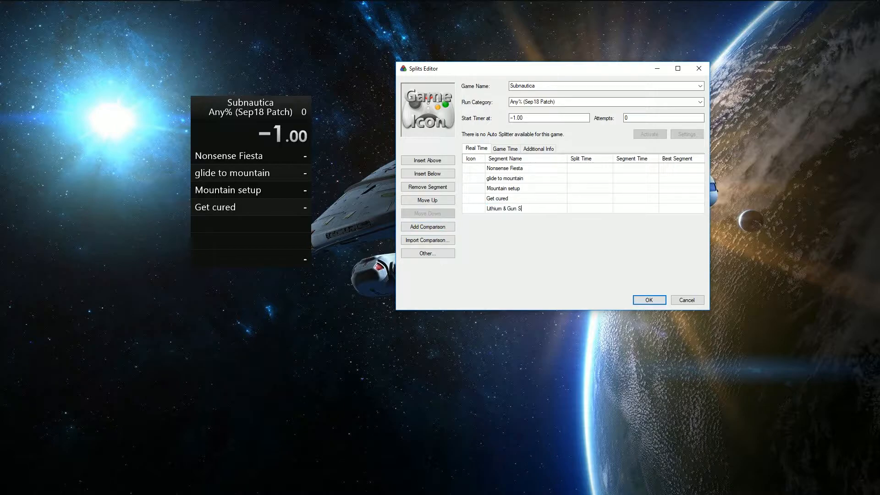
text(etup)
Insert a segment below "Lithium & Gun Setup" and name it "Sparse Stuff"
click(522, 192)
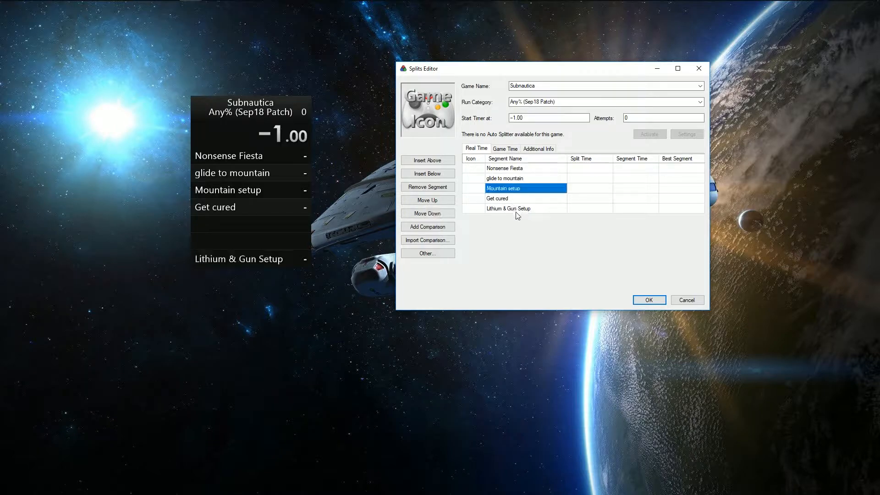
click(512, 210)
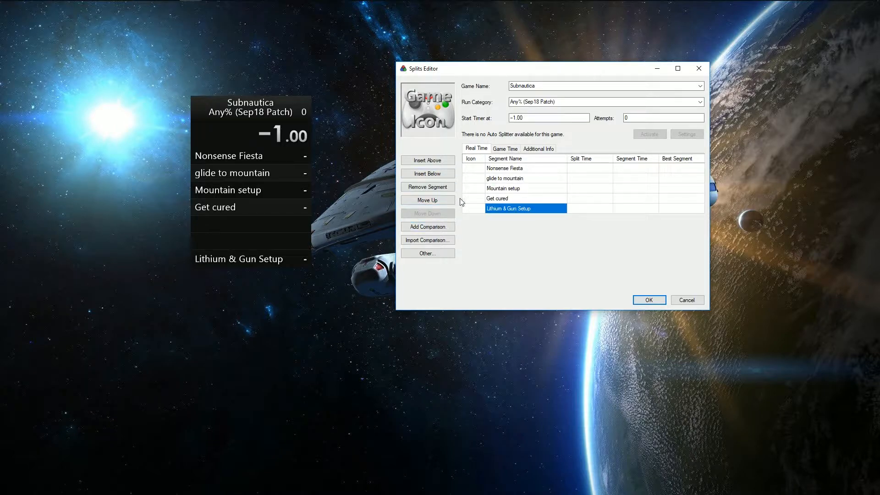
click(447, 174)
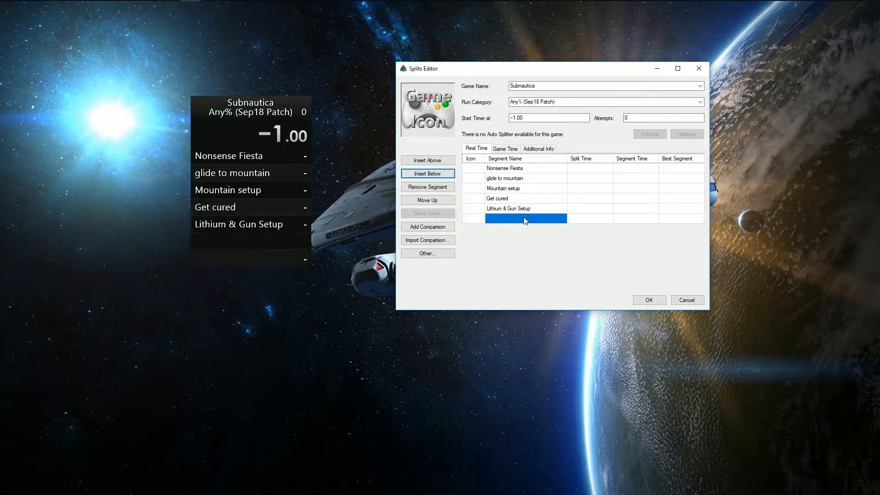
click(526, 218)
text(Sparse Stuff)
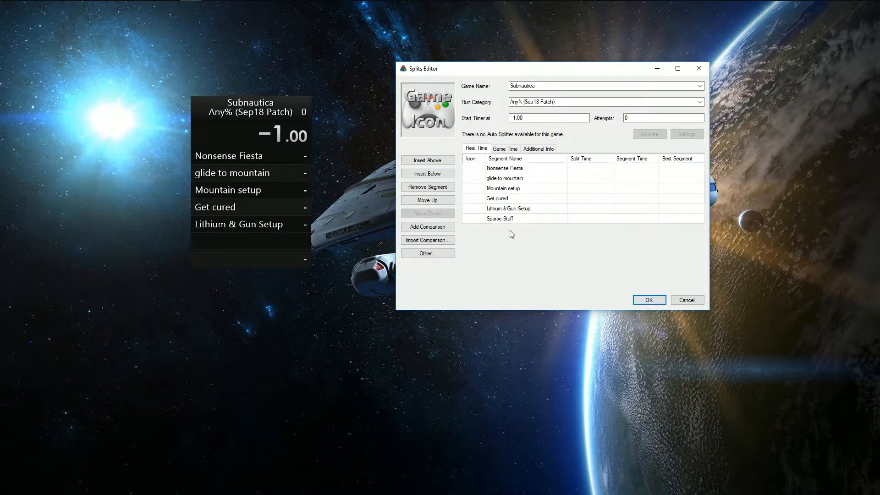
Insert a final segment named "Blast Off" below "Sparse Stuff" and accept the splits
click(512, 210)
click(519, 219)
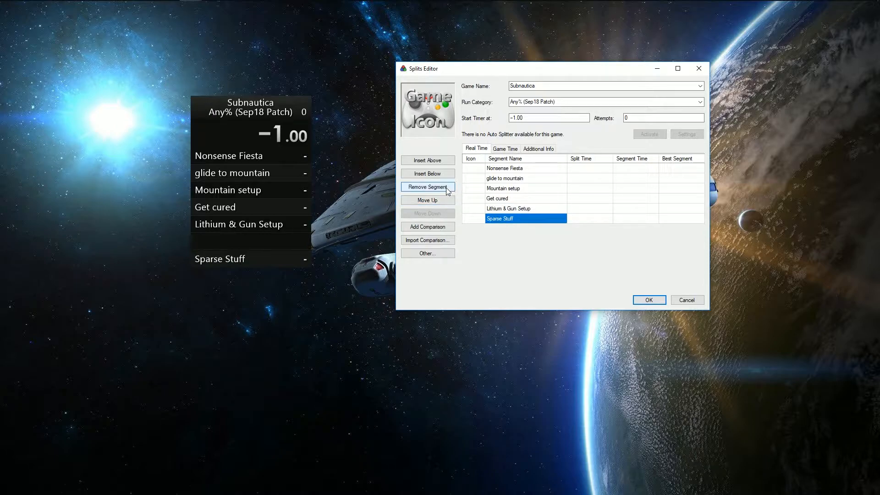
click(427, 174)
click(512, 229)
text(Blast Off)
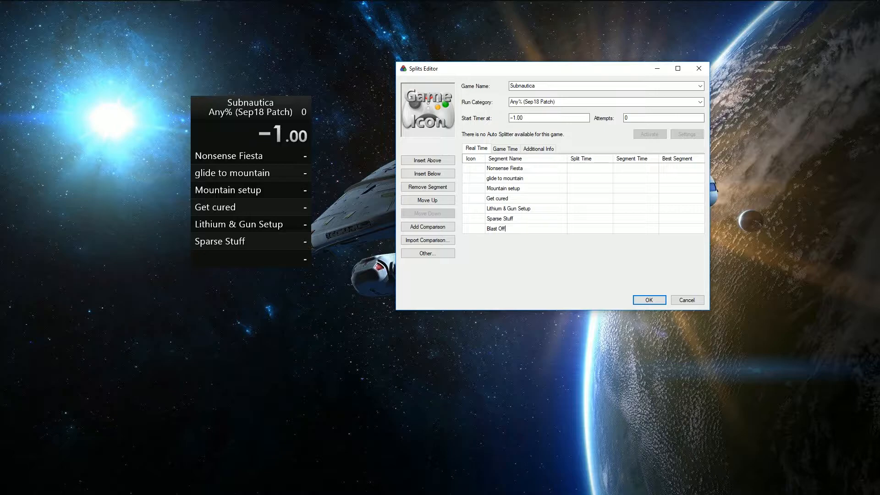
click(541, 217)
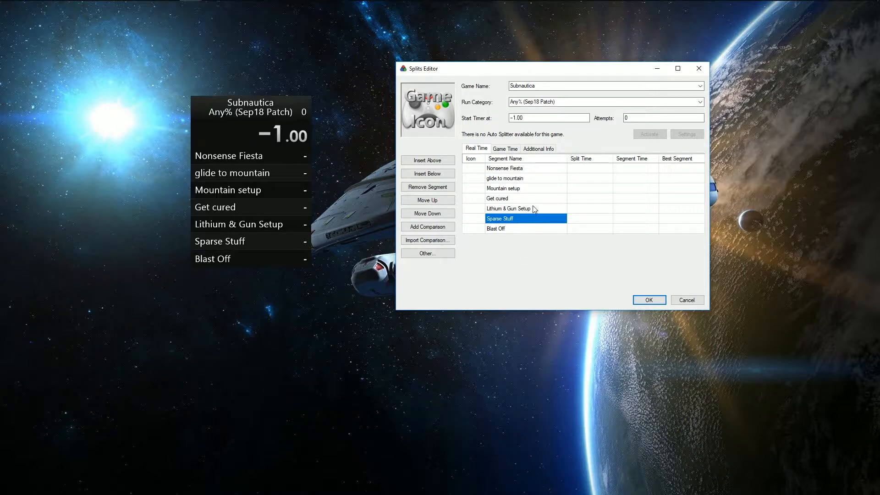
click(536, 209)
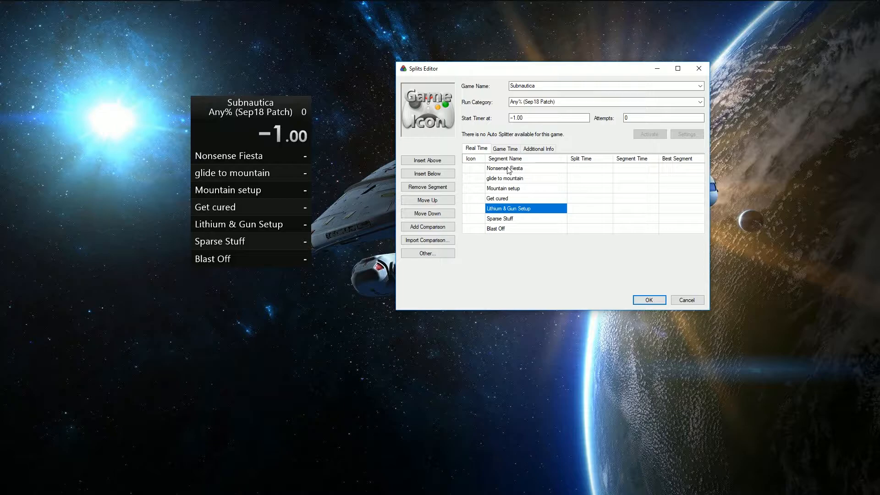
click(649, 301)
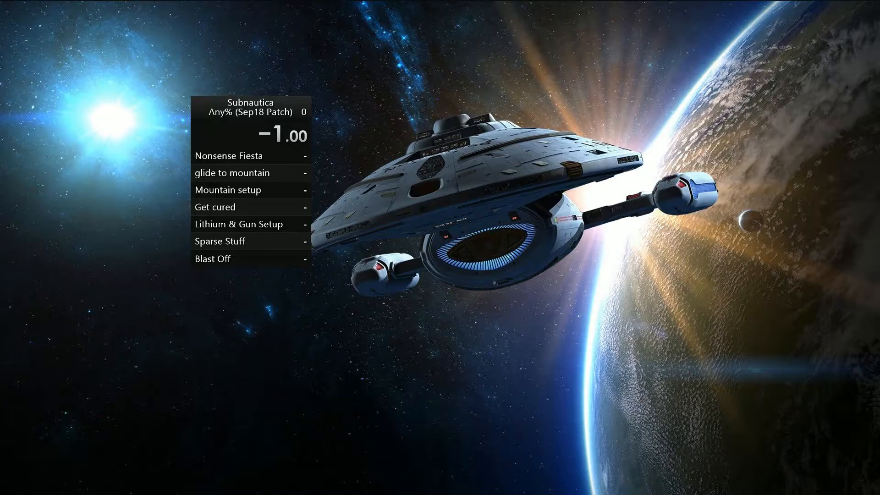
Reposition the timer slightly and open the Settings window, placing it beside the timer
right_click(237, 155)
click(231, 153)
drag(237, 165, 222, 147)
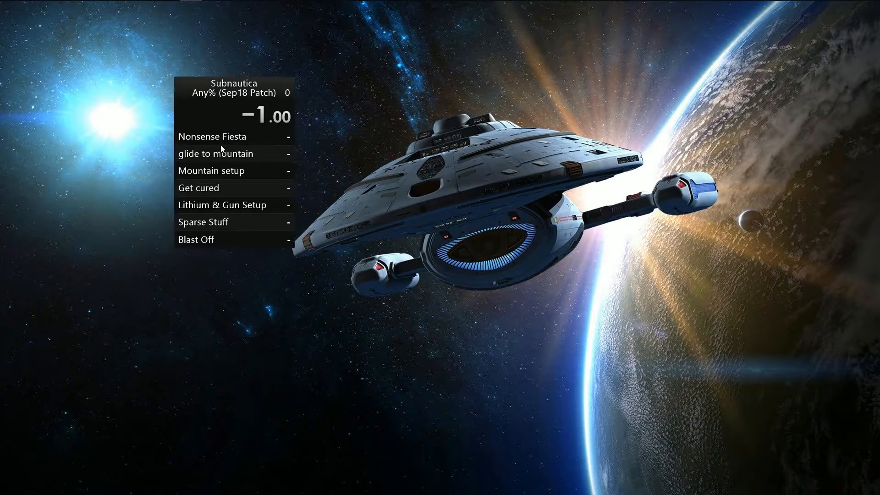
right_click(206, 140)
click(251, 295)
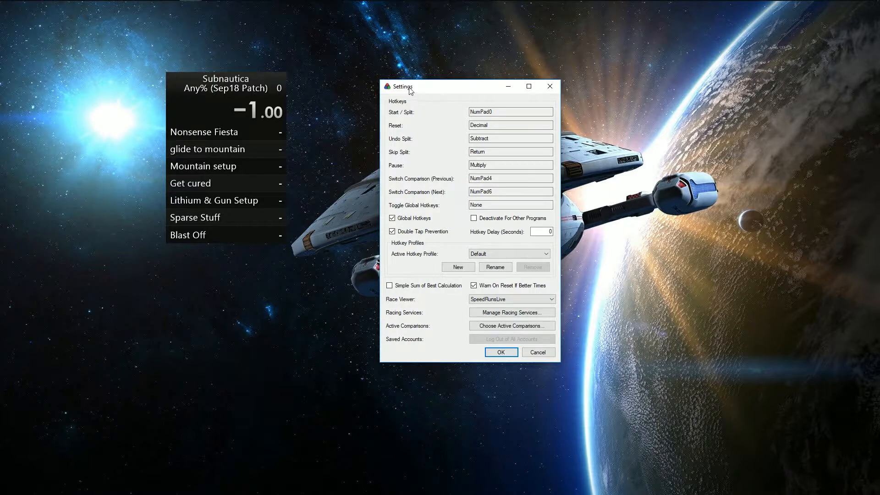
drag(408, 87, 366, 73)
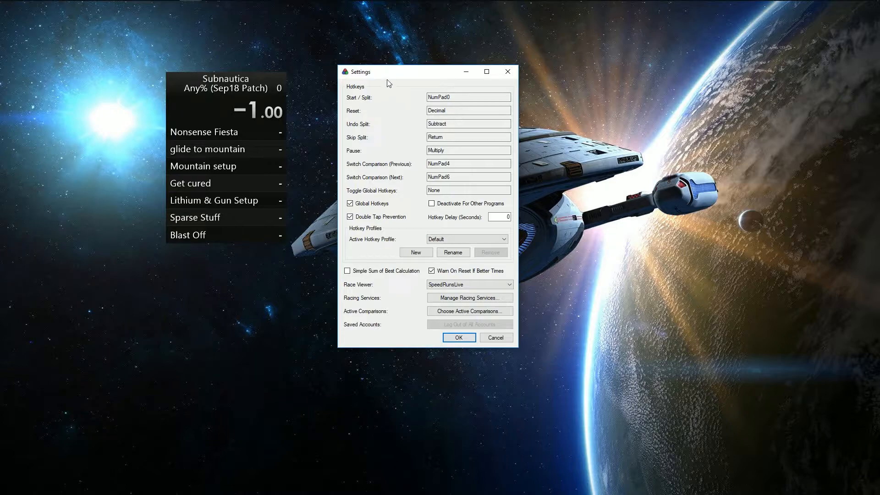
drag(388, 72, 400, 67)
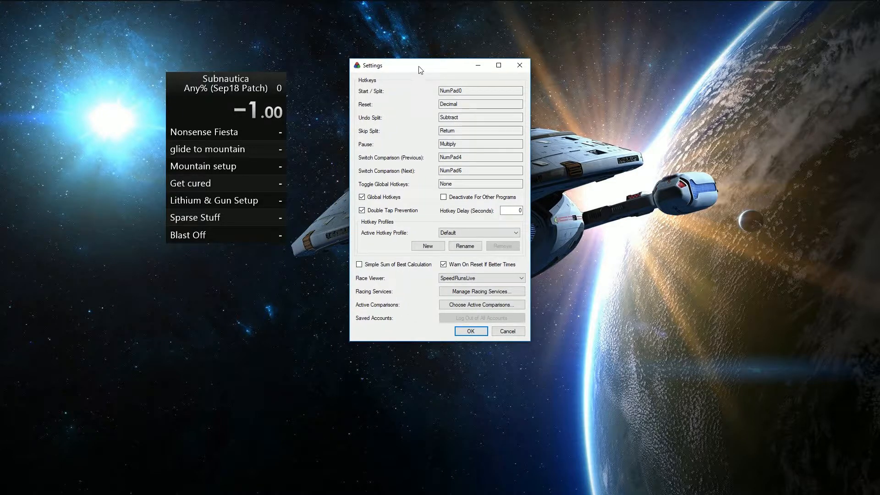
Review the hotkeys for Start / Split, Pause and both Switch Comparison actions, and accept the settings
click(461, 91)
click(462, 145)
click(465, 158)
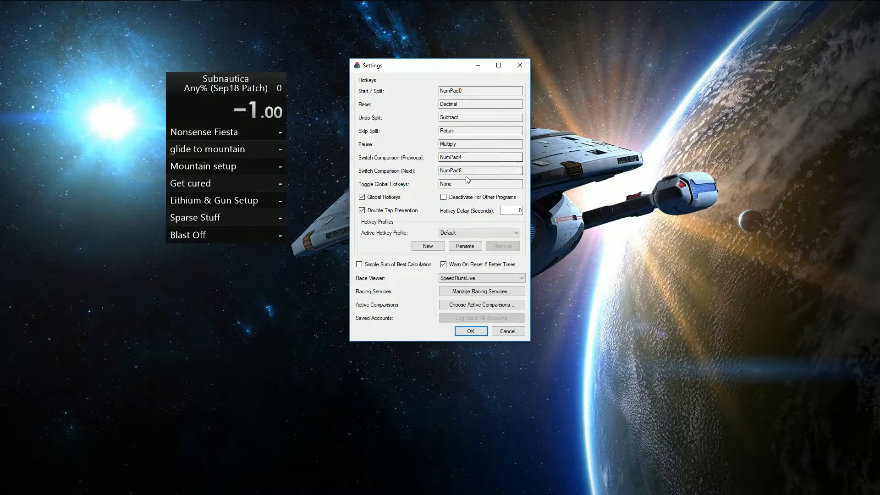
click(469, 171)
click(461, 331)
Nudge the timer aside, start a test run and split through "Nonsense Fiesta", "glide to mountain" and "Mountain setup"
mouse_move(247, 149)
mouse_down()
mouse_move(294, 170)
mouse_move(250, 146)
mouse_up()
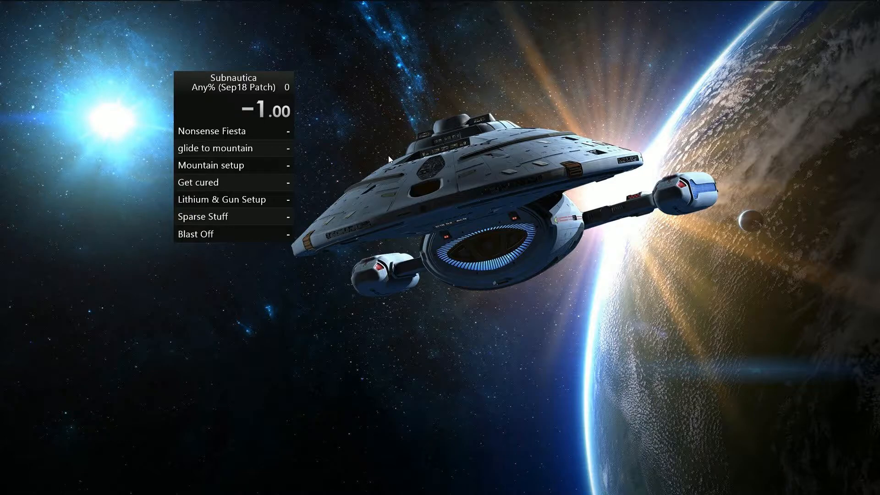
key(KP_1)
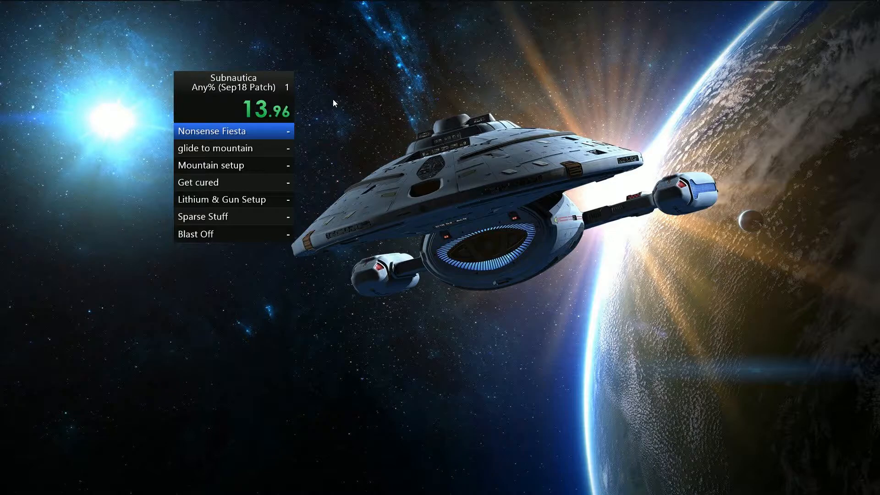
key(KP_1)
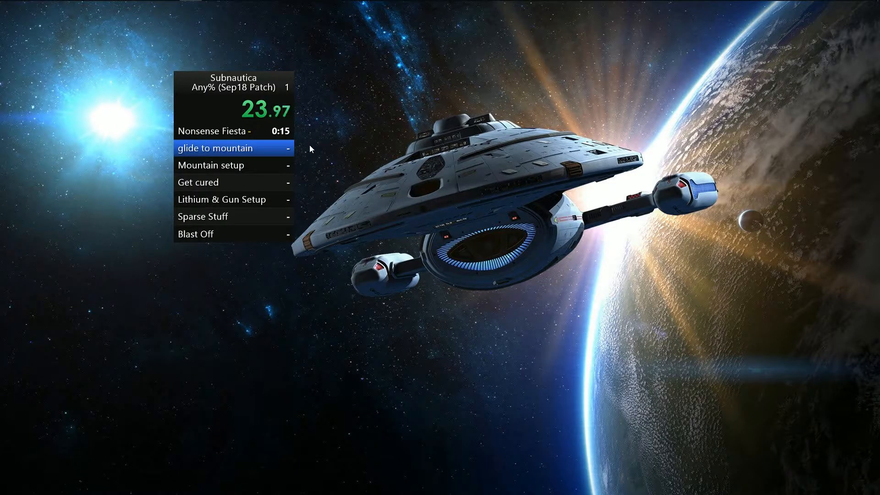
key(KP_1)
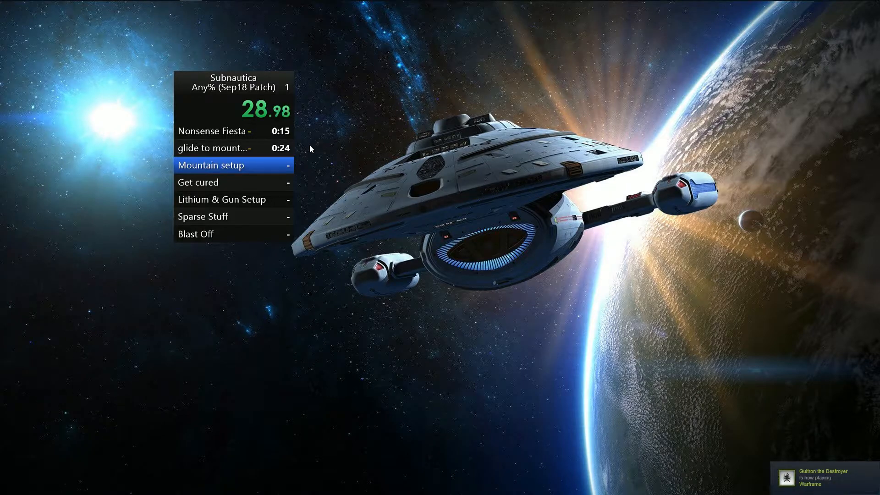
key(KP_1)
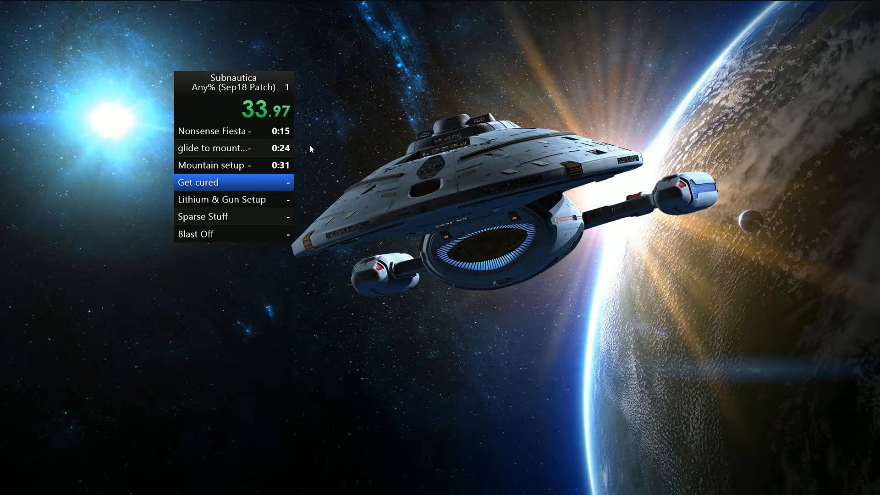
Split the remaining four segments through "Blast Off" to finish the test run, and reset it with the best times updated
key(KP_1)
key(KP_1)
key(KP_1)
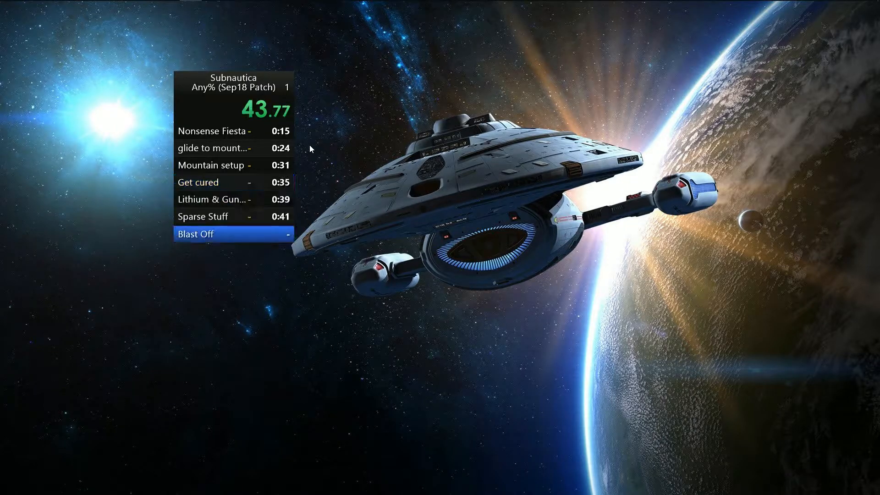
key(KP_1)
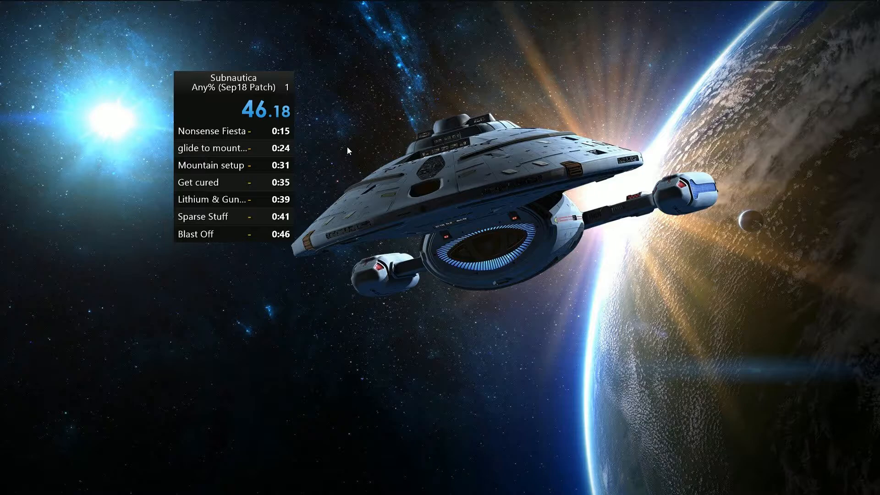
key(KP_3)
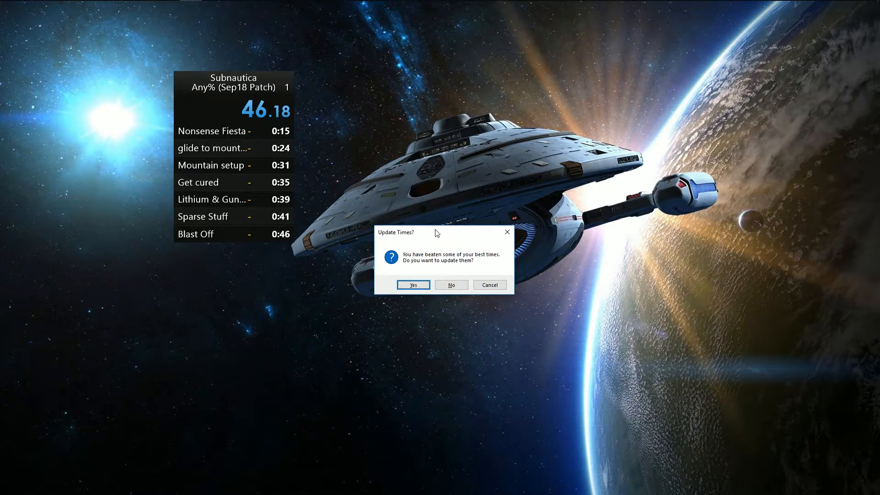
click(413, 285)
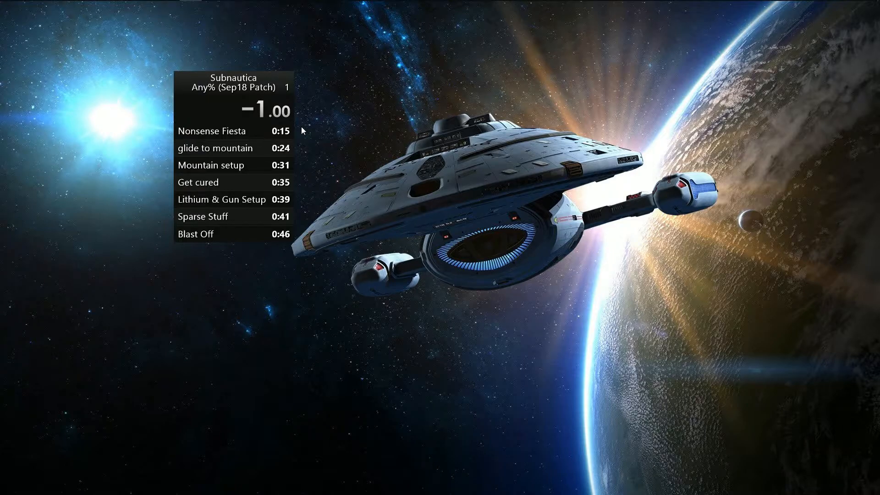
Start a second test run and split through all seven segments from "Nonsense Fiesta" to "Blast Off"
key(KP_1)
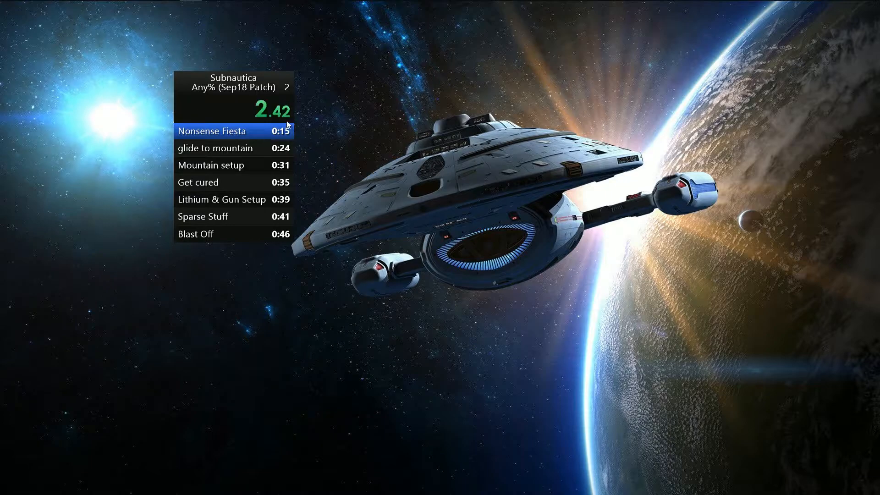
key(KP_1)
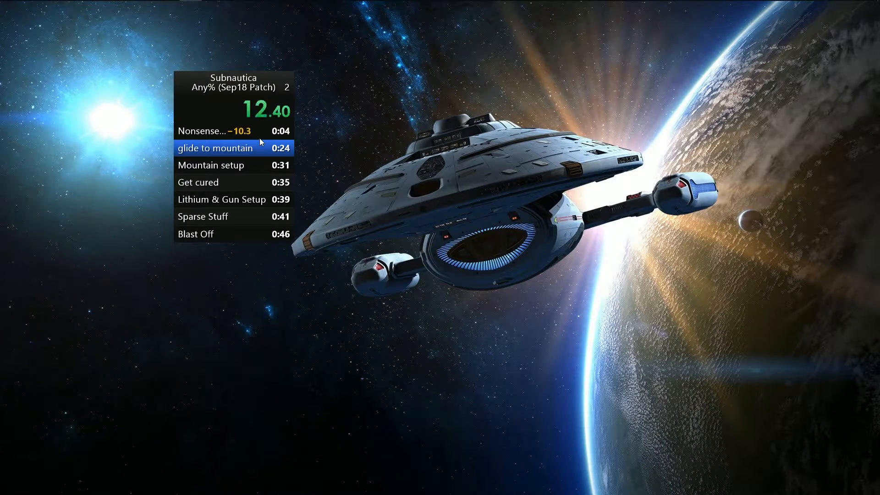
key(KP_1)
key(KP_1)
key(KP_1)
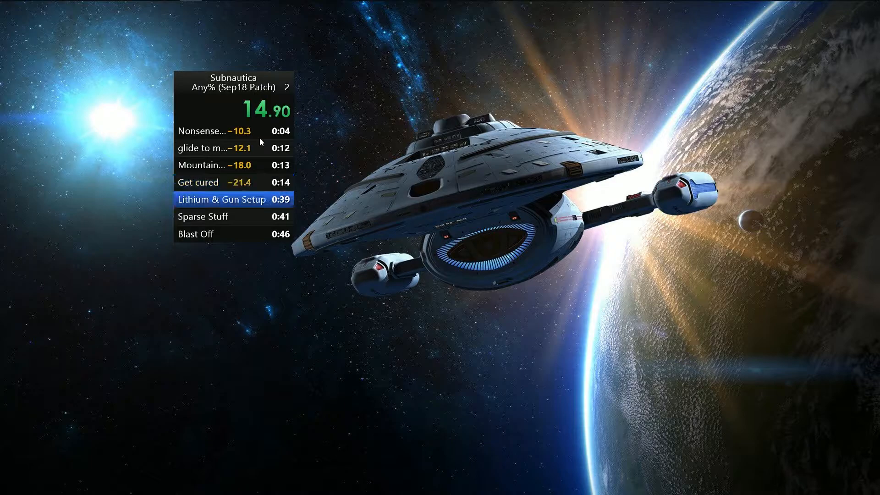
key(KP_1)
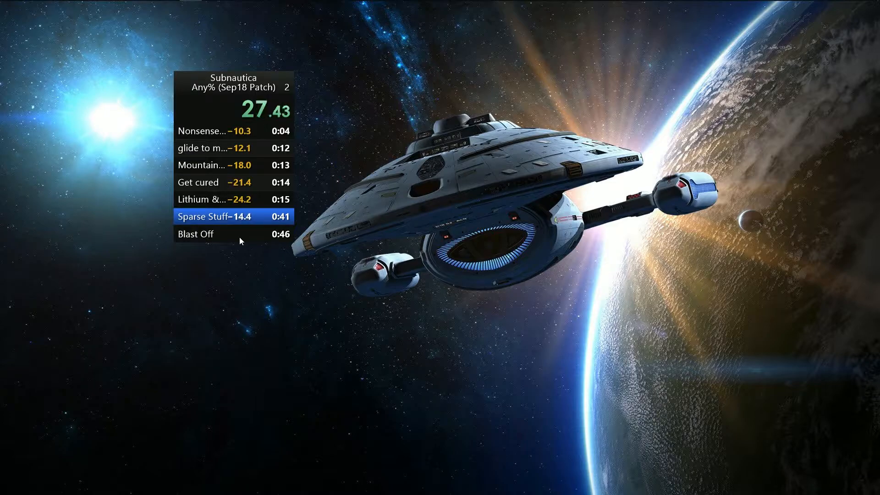
key(KP_1)
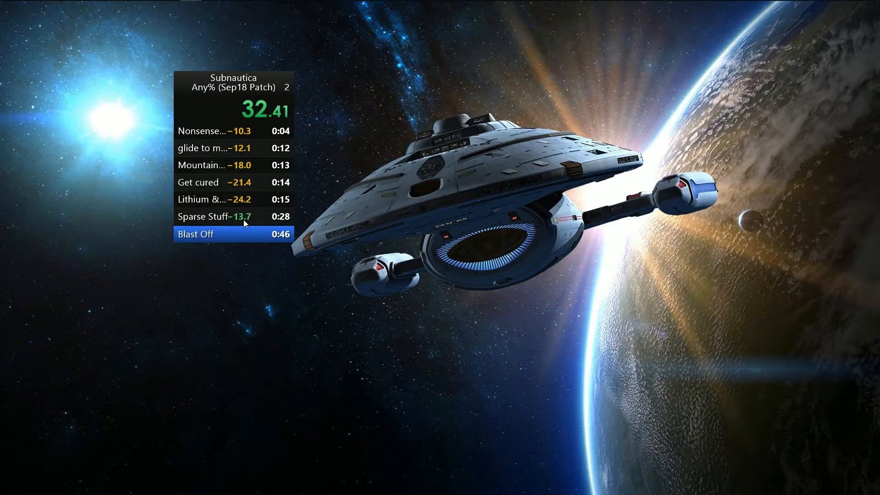
key(KP_1)
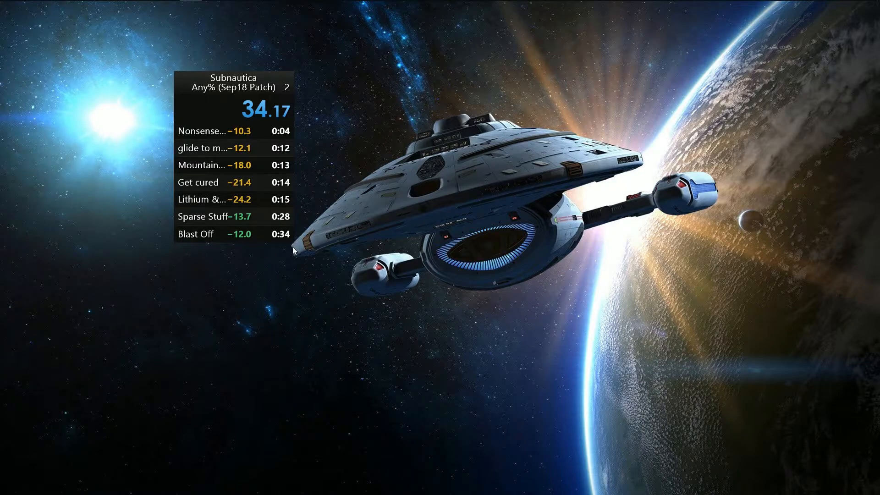
Try to exit the timer with unsaved splits, and dismiss the prompt to save them
right_click(237, 175)
click(211, 162)
right_click(226, 131)
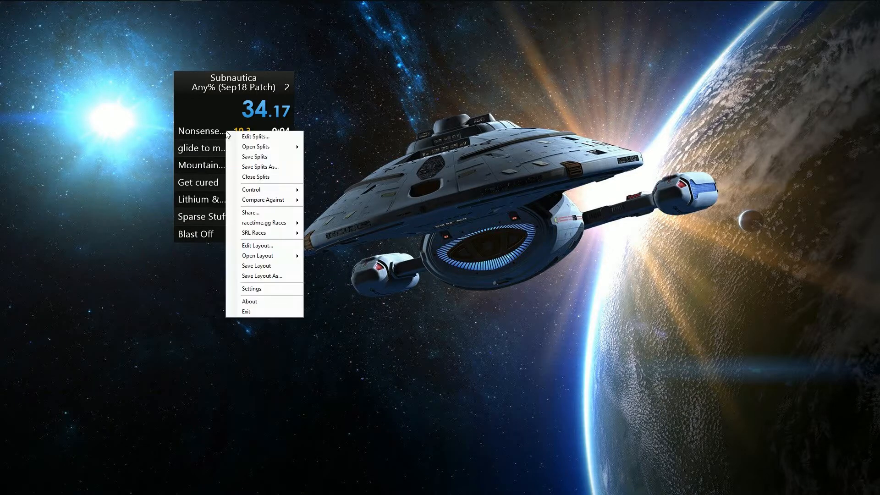
click(264, 313)
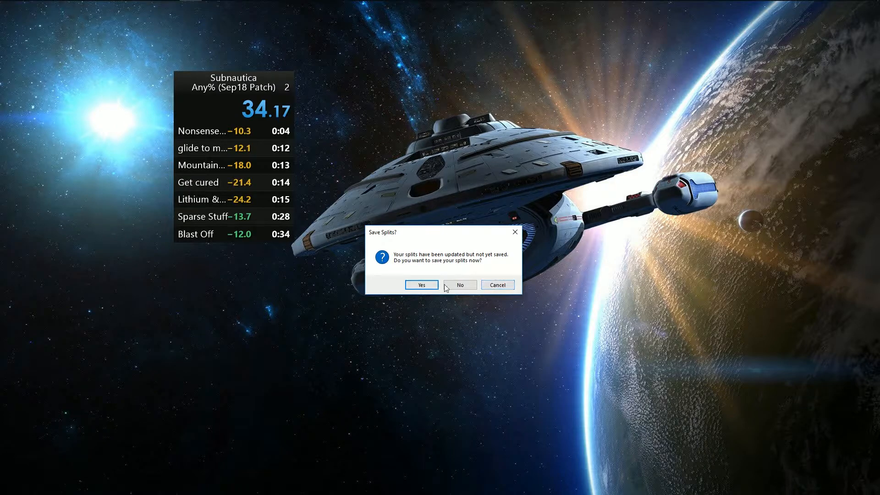
click(515, 233)
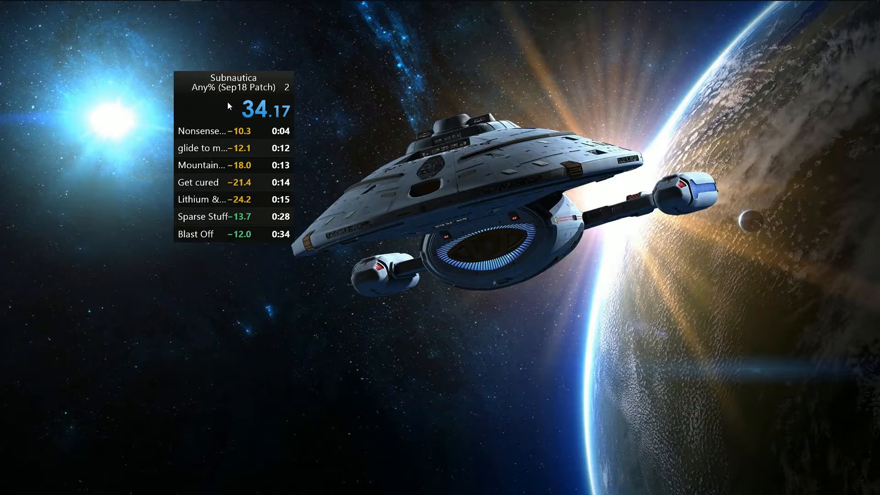
Shift the timer slightly and save the splits to Documents as "Subnautica - Any% (Sep18 Patch).lss"
right_click(221, 116)
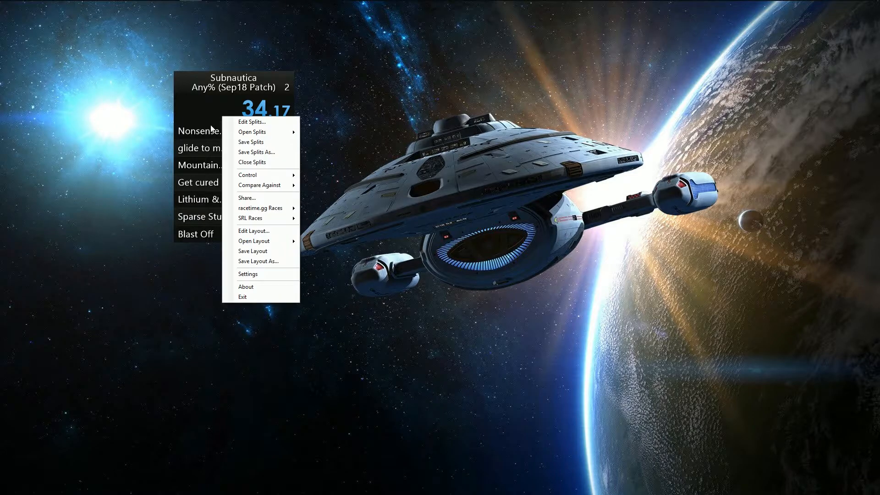
click(238, 161)
drag(239, 161, 227, 168)
right_click(222, 135)
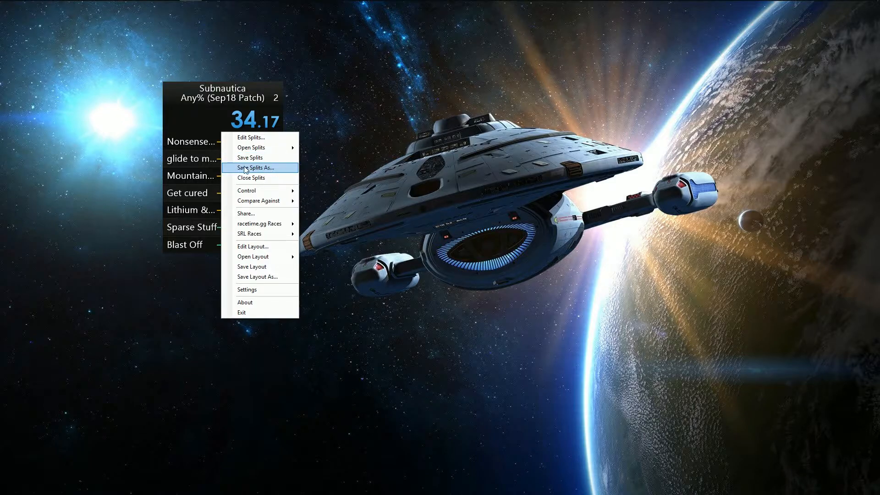
click(274, 167)
drag(293, 94, 451, 65)
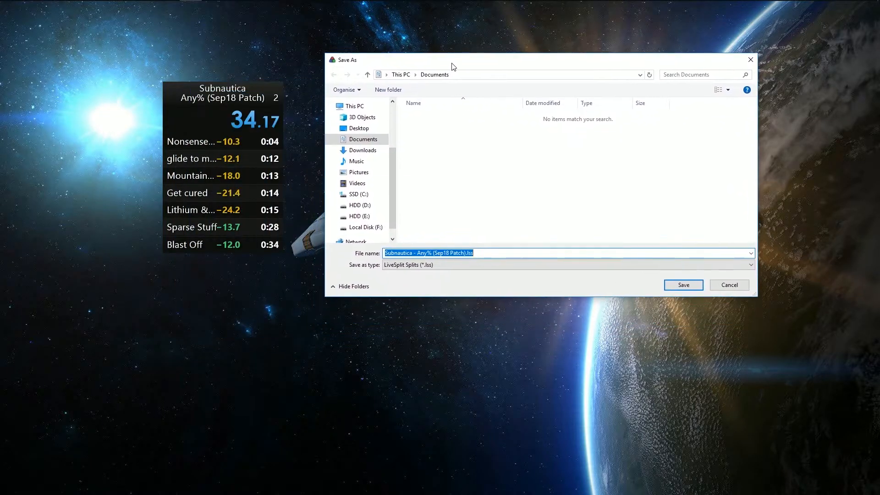
click(418, 253)
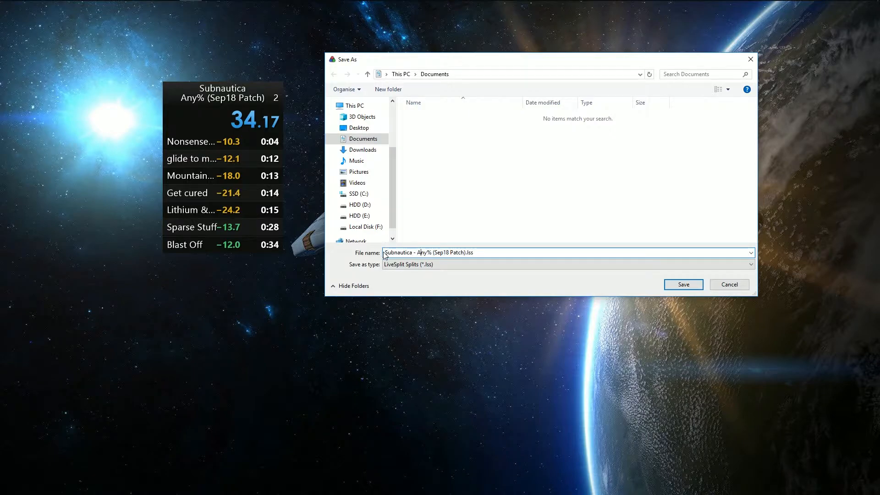
click(677, 285)
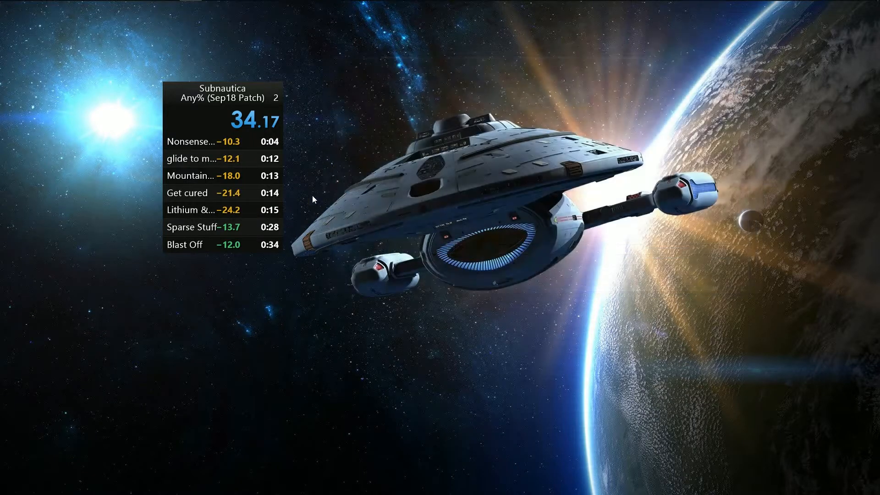
Open the splits for editing and change the run category to "Creative Any%"
right_click(245, 198)
drag(213, 166, 207, 168)
right_click(207, 168)
mouse_move(251, 296)
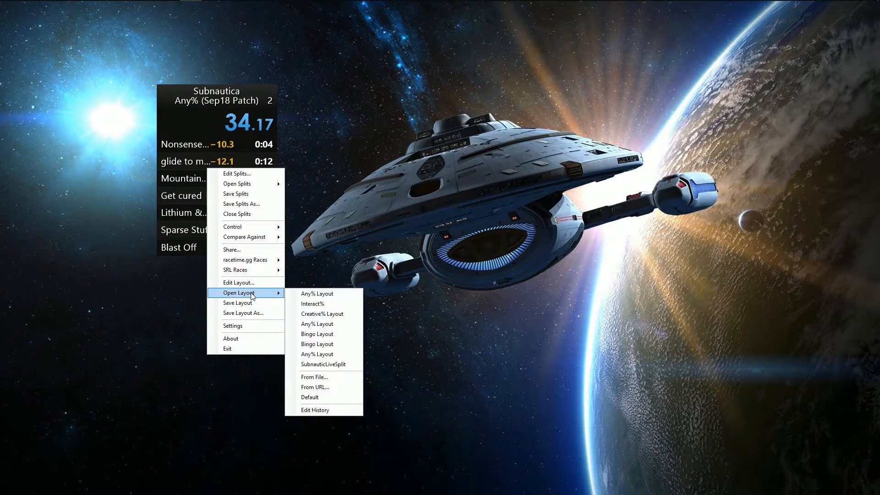
click(239, 173)
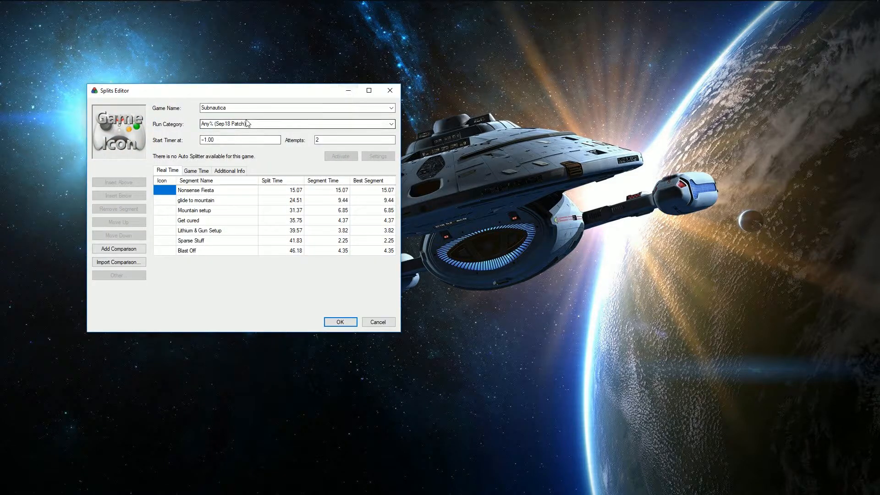
click(211, 123)
drag(213, 122, 200, 121)
click(284, 125)
text(Creative Any)
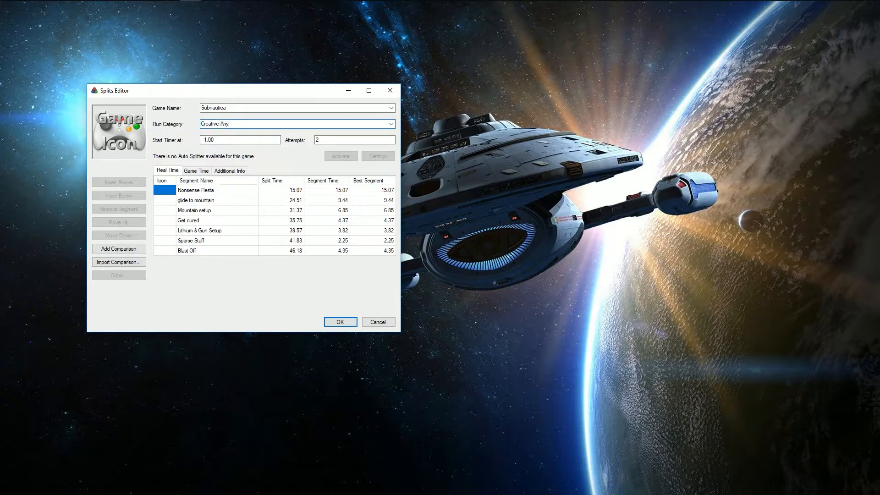
text(%)
Place the Splits Editor beside the timer and clear the contents of all seven segment rows
drag(171, 191, 353, 250)
drag(293, 91, 600, 100)
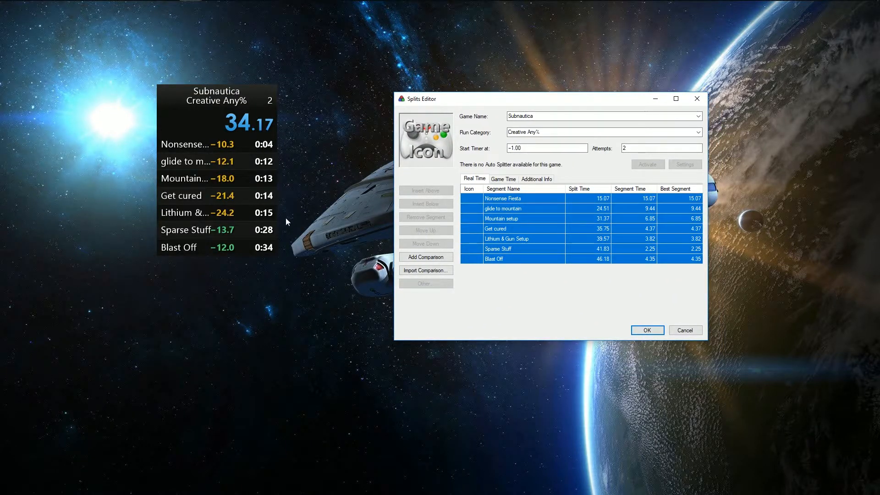
drag(498, 103, 402, 73)
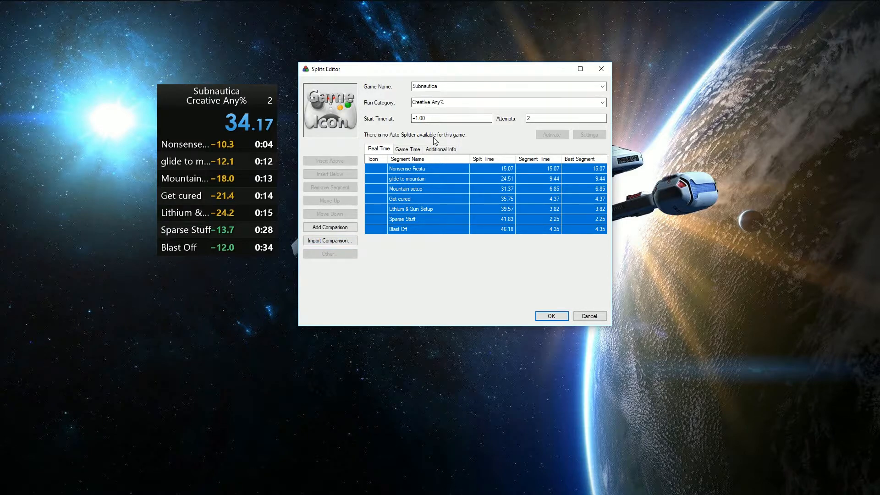
key(Delete)
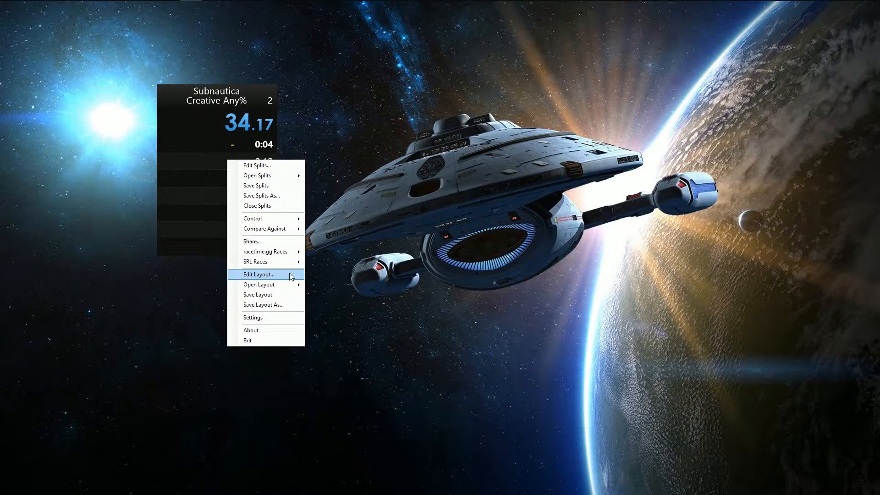
Review the Splits component's layout settings and recheck the segment list in the Splits Editor, accepting both without changes
click(289, 273)
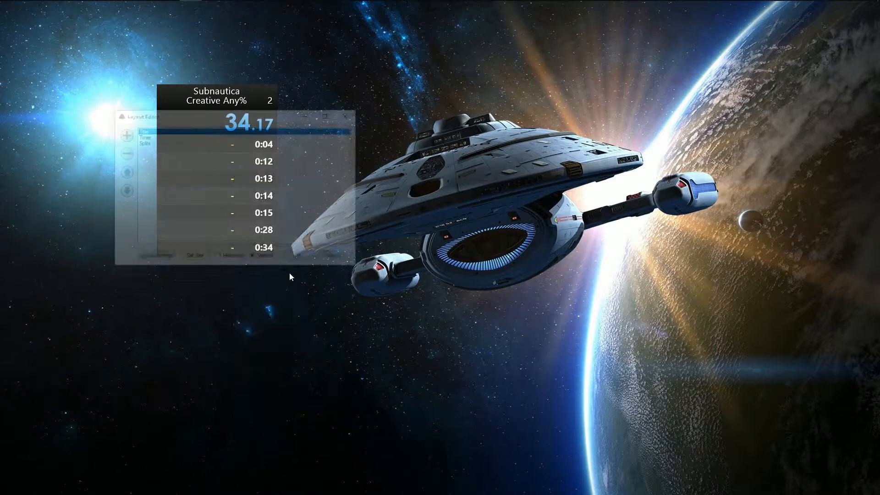
double_click(150, 143)
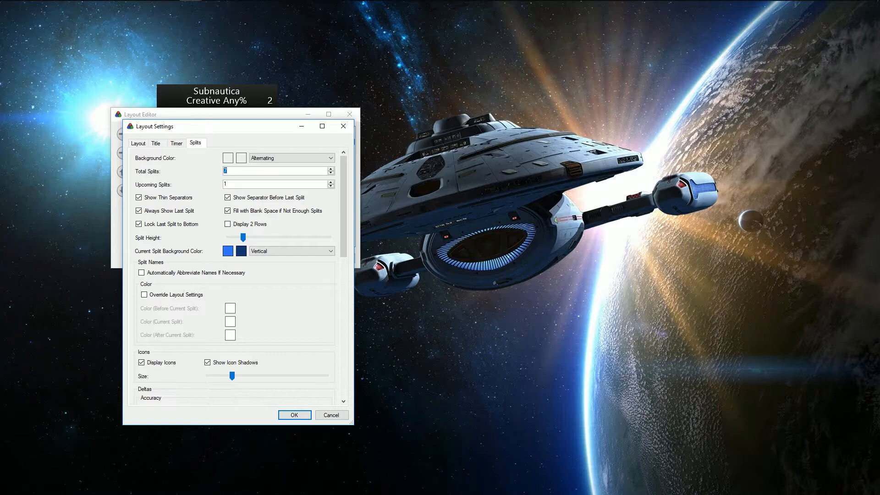
click(288, 414)
click(349, 114)
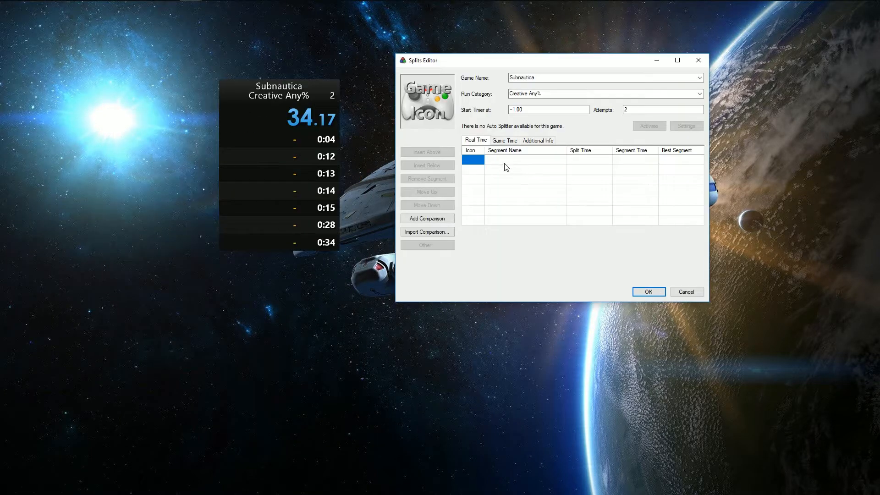
click(654, 292)
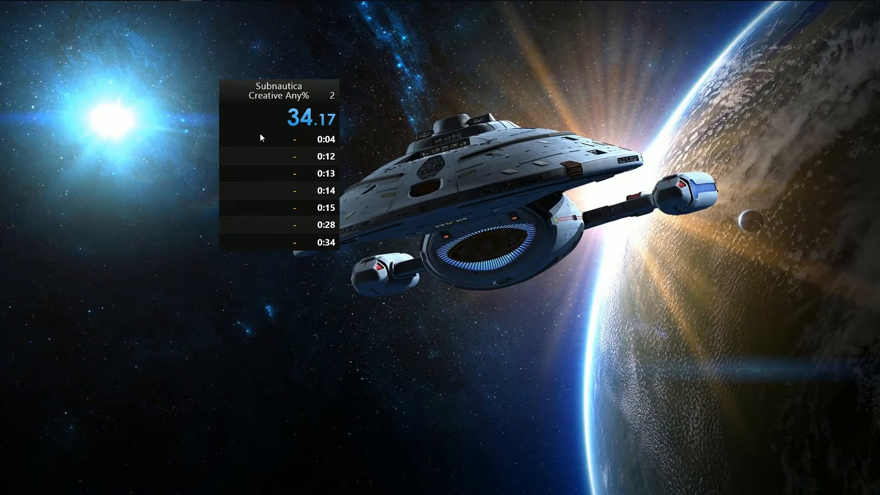
Reset the finished run with its best times updated and reopen the Splits Editor
key(KP_3)
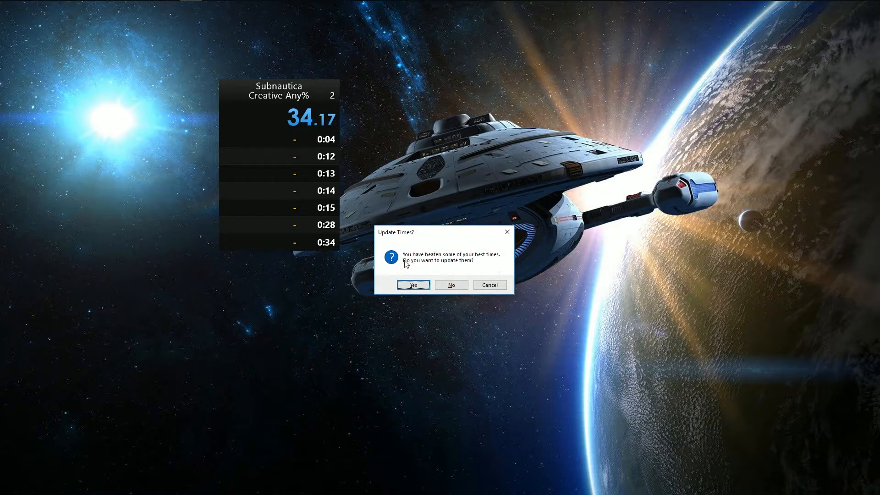
click(405, 285)
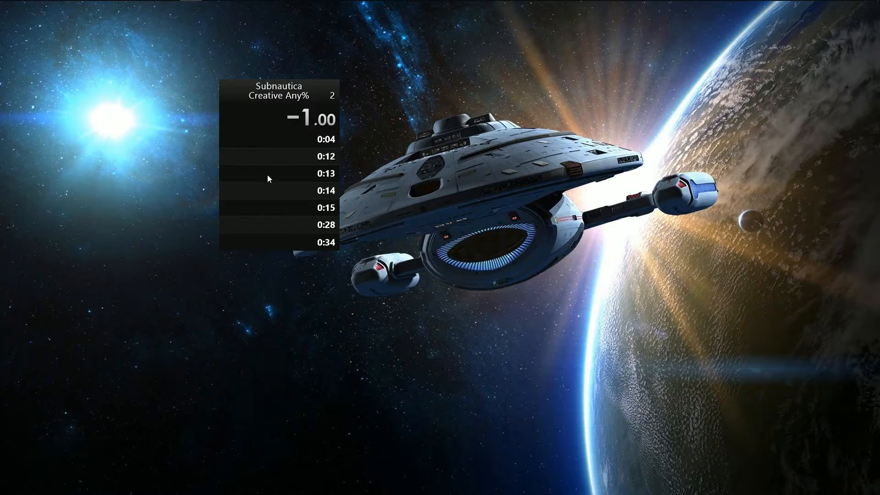
right_click(254, 149)
click(281, 155)
Remove three blank segments starting at the fourth row and clear the times of the four remaining segments
click(198, 258)
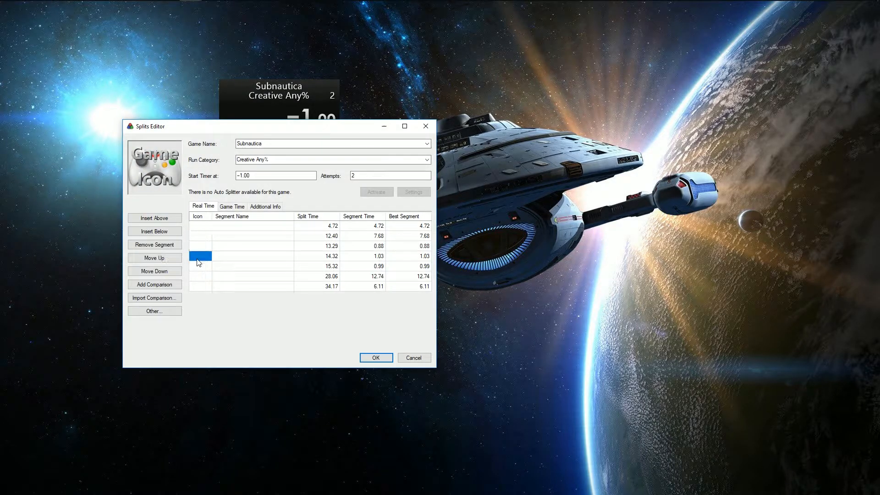
click(166, 247)
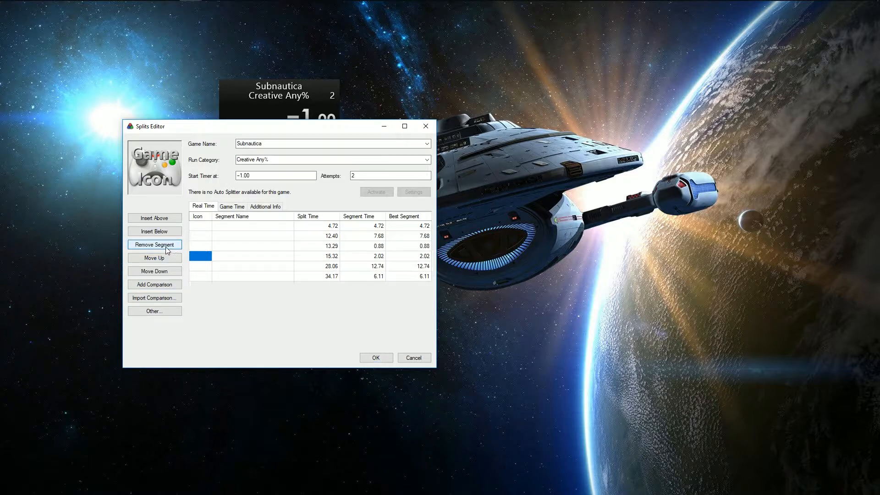
click(165, 247)
click(166, 246)
drag(316, 225, 424, 266)
key(Delete)
click(255, 226)
click(234, 247)
click(233, 257)
click(233, 228)
click(234, 237)
click(234, 246)
click(235, 257)
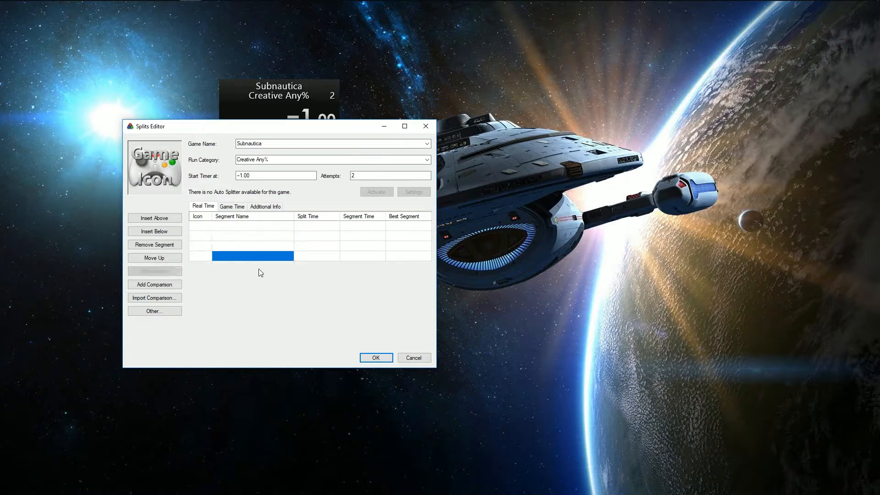
click(239, 226)
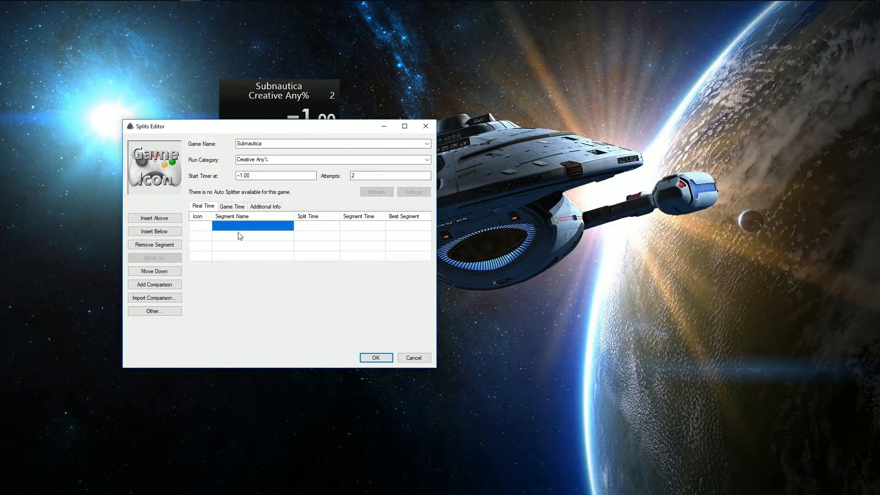
click(242, 236)
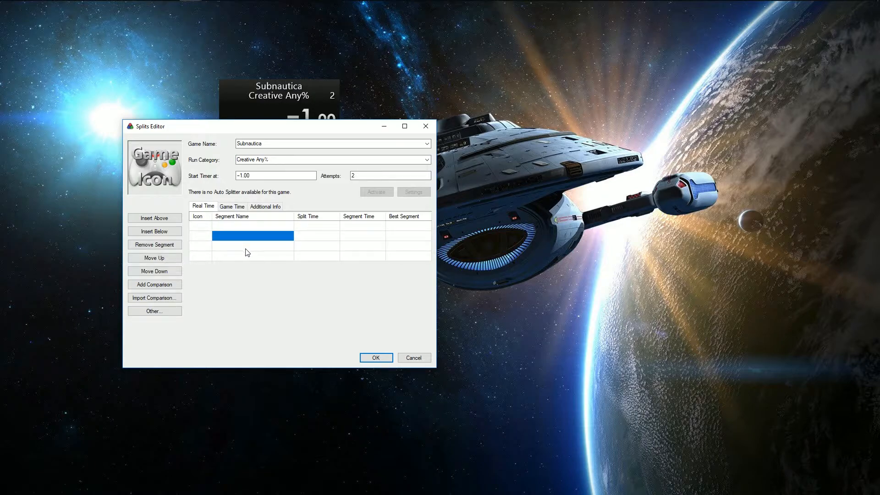
Accept the four-segment splits and set the Splits component's total splits to 4 in the layout
click(364, 358)
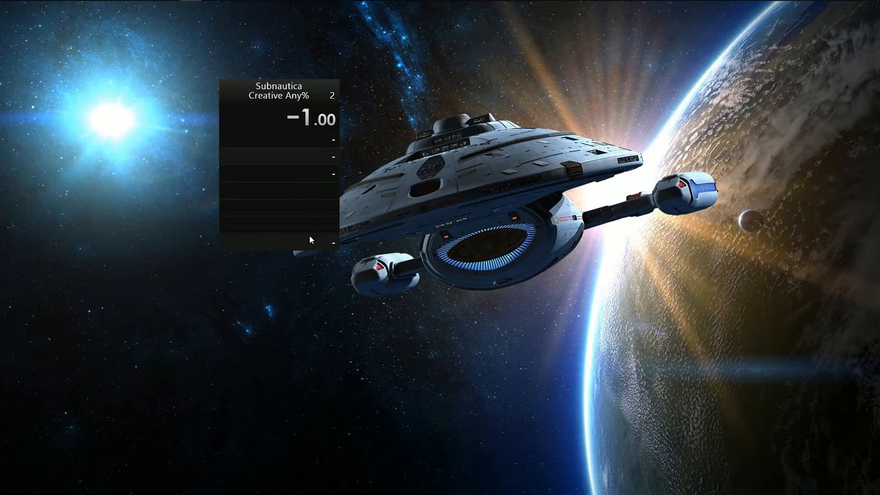
right_click(310, 236)
click(341, 351)
click(57, 41)
click(55, 47)
double_click(51, 47)
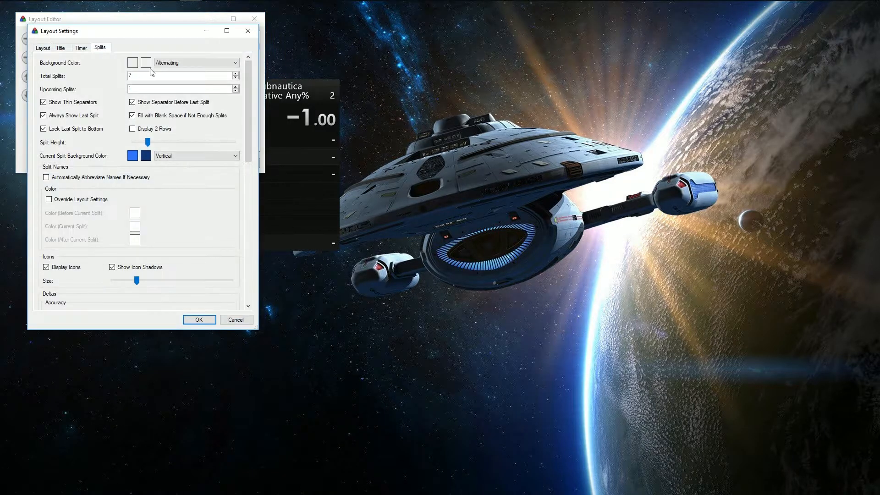
text(4)
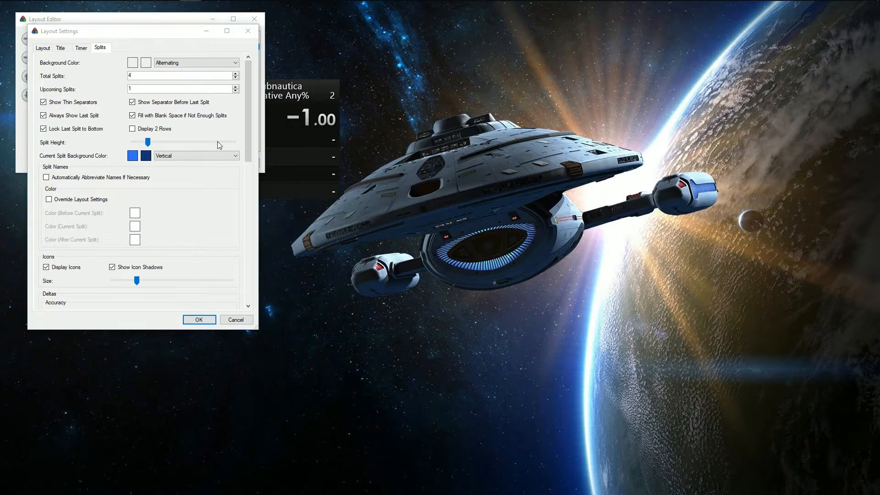
click(198, 321)
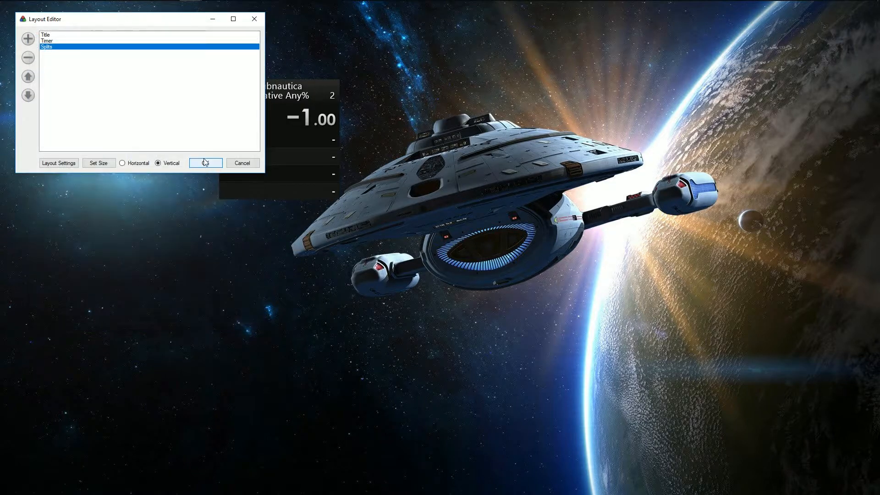
click(205, 162)
Move the timer window up and reset the Creative Any% attempt count to 0
drag(272, 146, 194, 106)
right_click(210, 139)
click(199, 119)
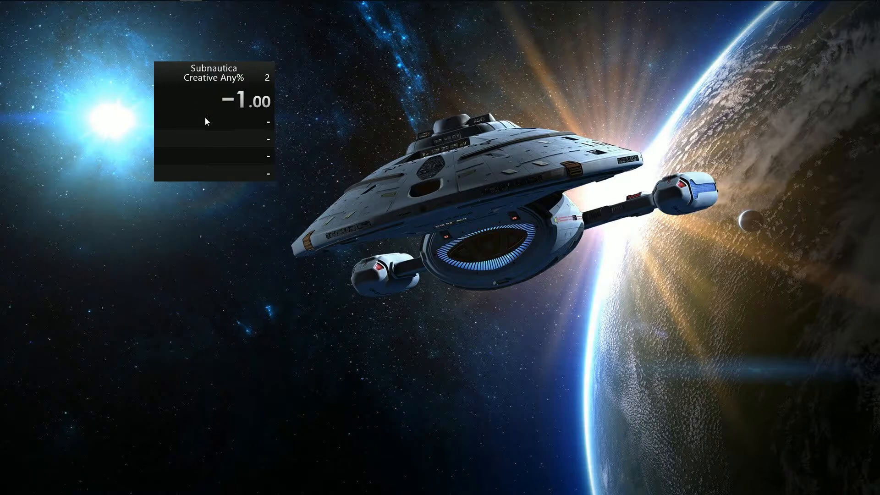
right_click(230, 112)
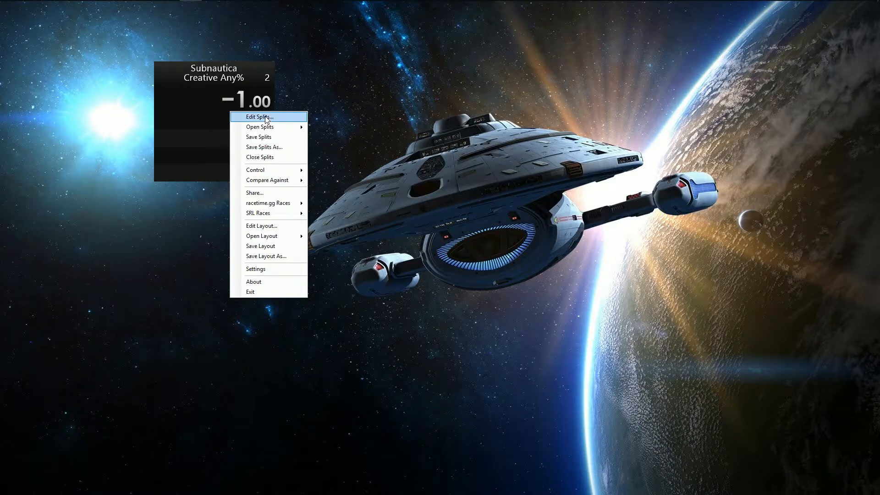
click(200, 114)
double_click(281, 104)
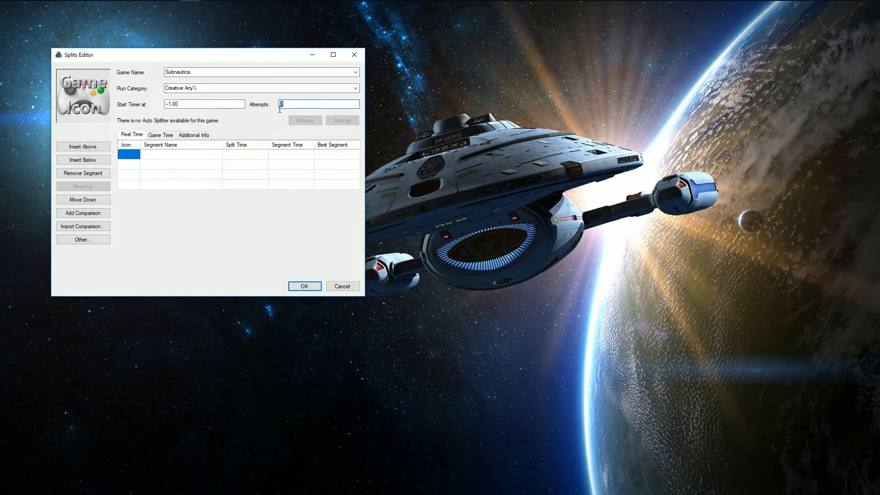
text(0)
click(304, 285)
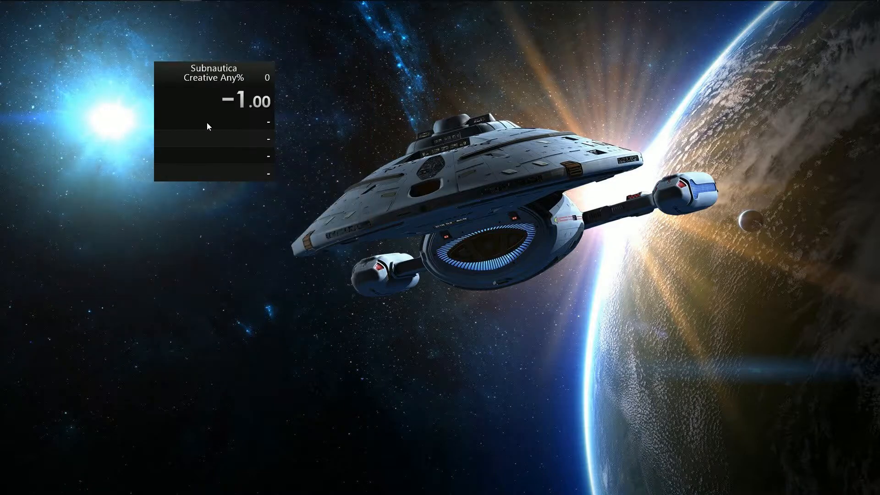
Save the splits as a new file in Documents, adding "Creative" before "Any%" in the existing file name
right_click(207, 122)
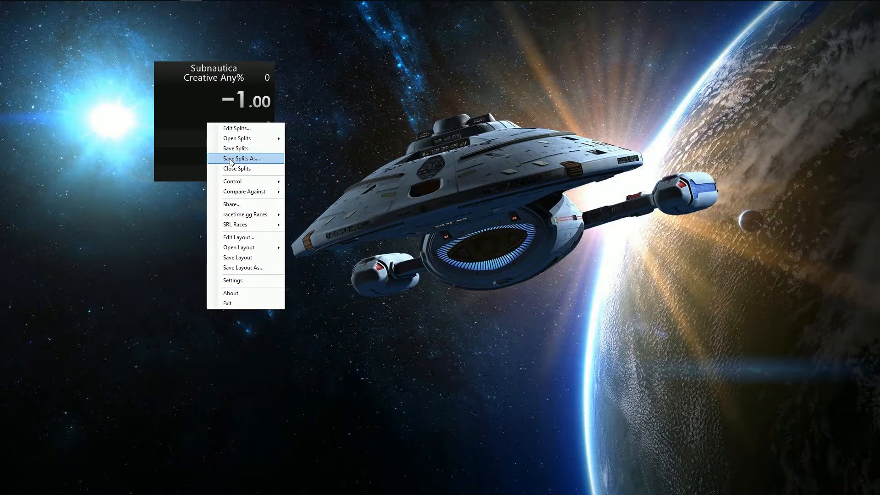
click(230, 158)
click(288, 124)
click(258, 262)
click(249, 262)
text(Creative)
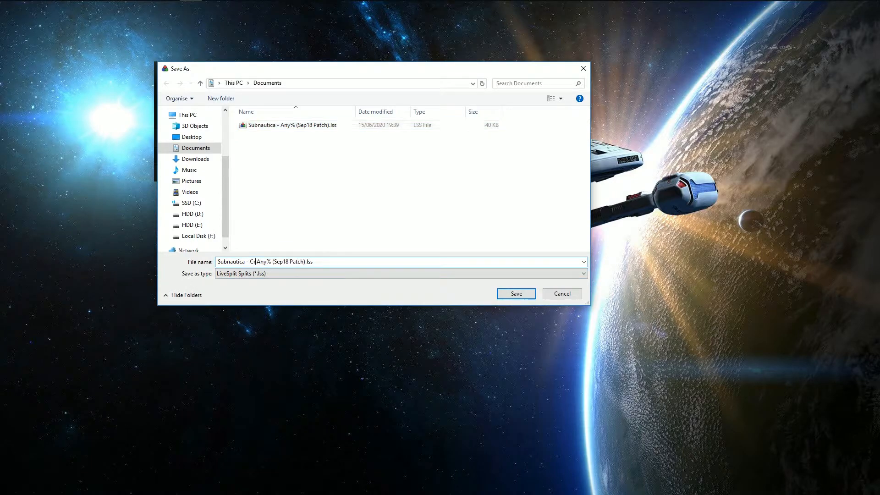
click(503, 293)
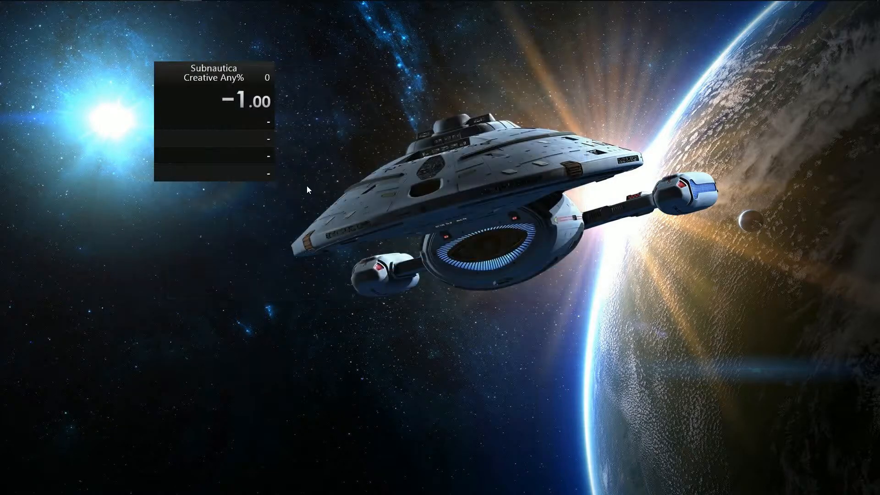
Save the current layout as a new file named Creative Layout in Documents
right_click(238, 150)
click(293, 294)
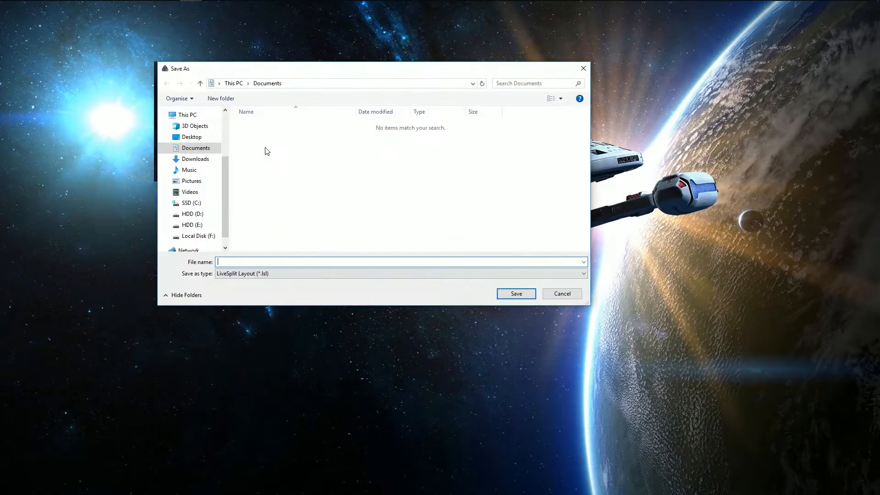
text(Creative Layout)
key(Return)
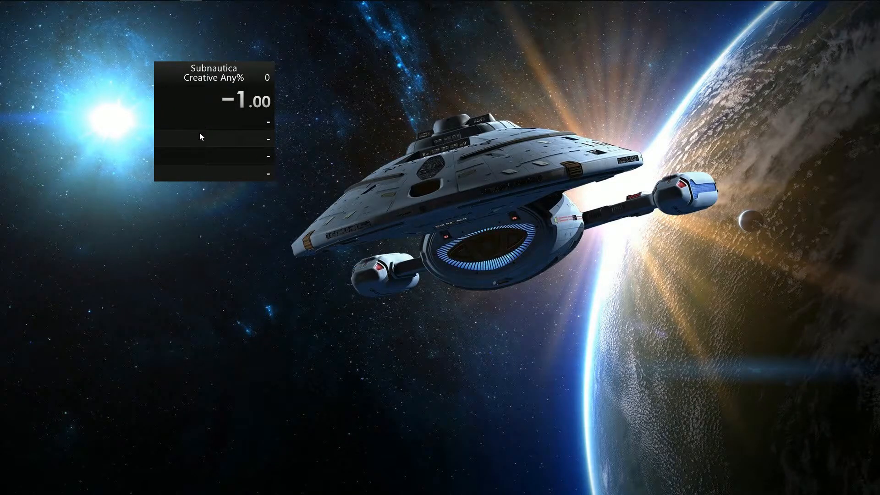
Reposition the timer slightly and load the saved Any% (Sep18 Patch) splits for Subnautica
right_click(206, 134)
click(190, 125)
drag(212, 114, 206, 131)
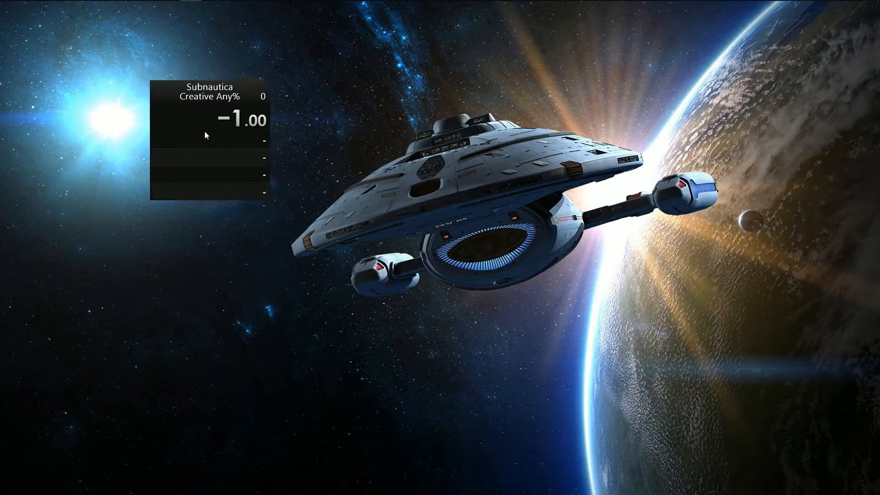
right_click(197, 146)
right_click(191, 162)
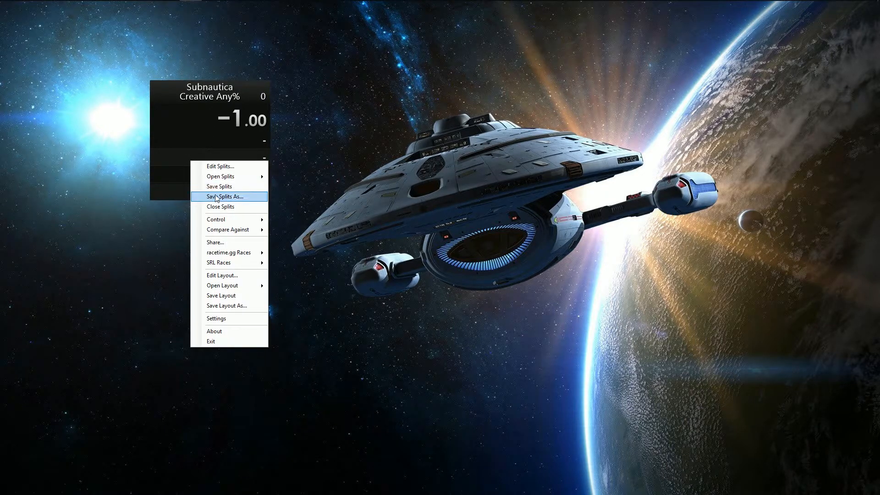
mouse_move(219, 180)
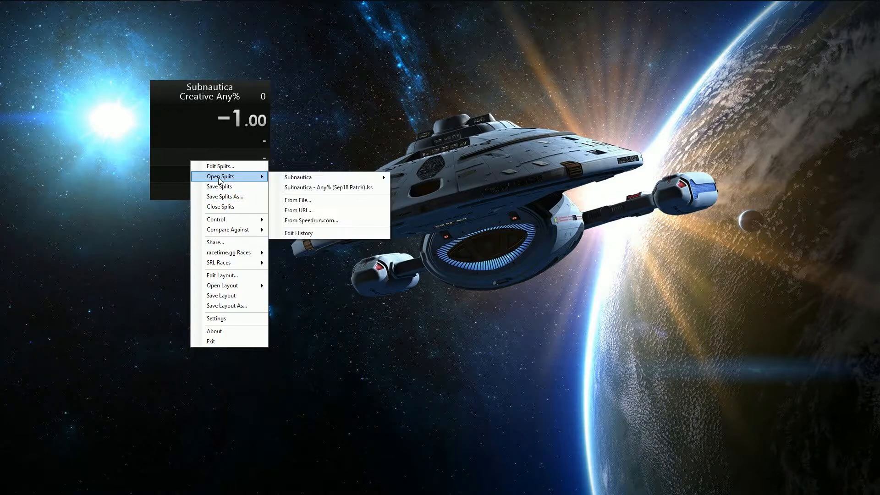
mouse_move(352, 182)
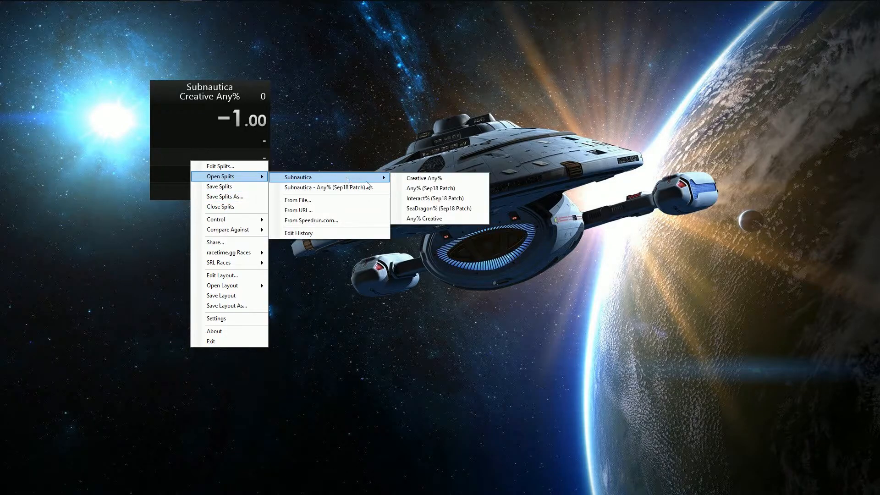
click(467, 191)
Load the existing Any% Layout and move the timer clear of the screen edge
right_click(192, 134)
key(Escape)
right_click(201, 150)
mouse_move(243, 275)
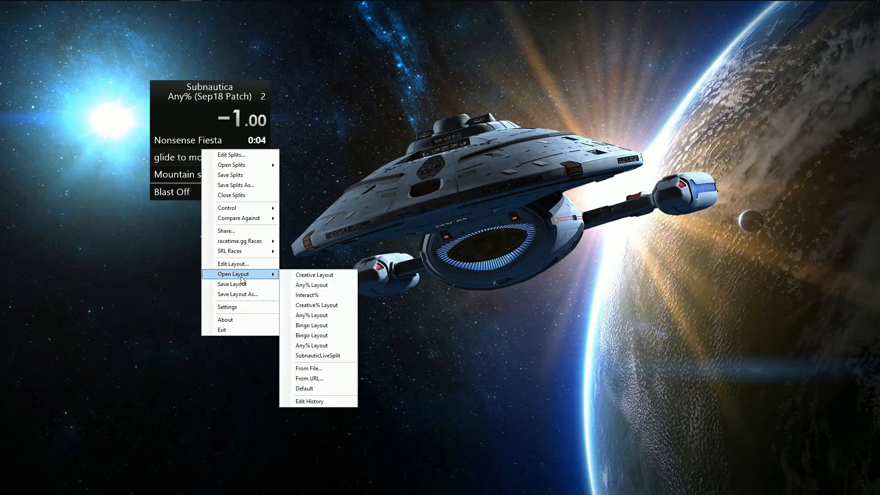
click(320, 286)
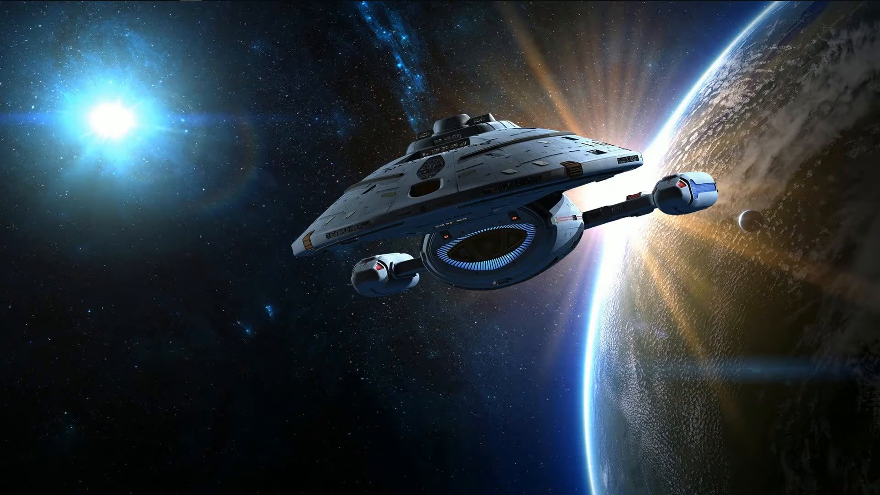
drag(139, 147, 256, 136)
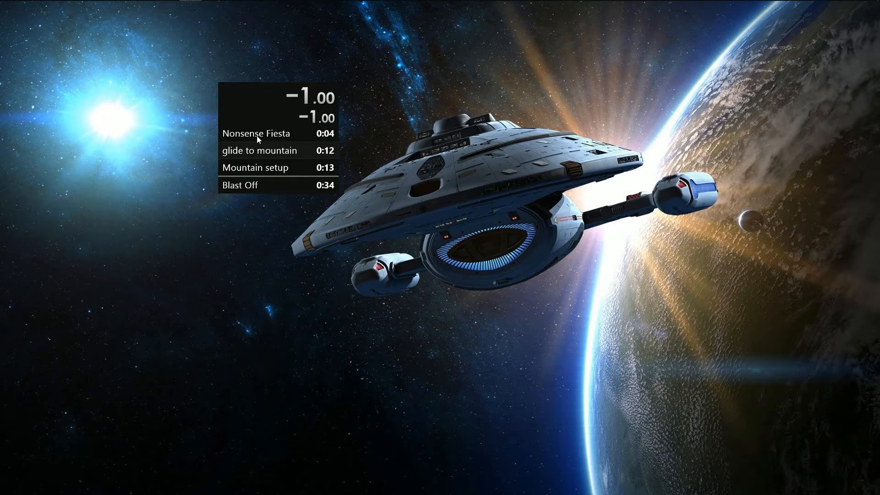
Set the Splits component's total splits to 7 in the layout, keeping the dialogs clear of the timer
right_click(259, 120)
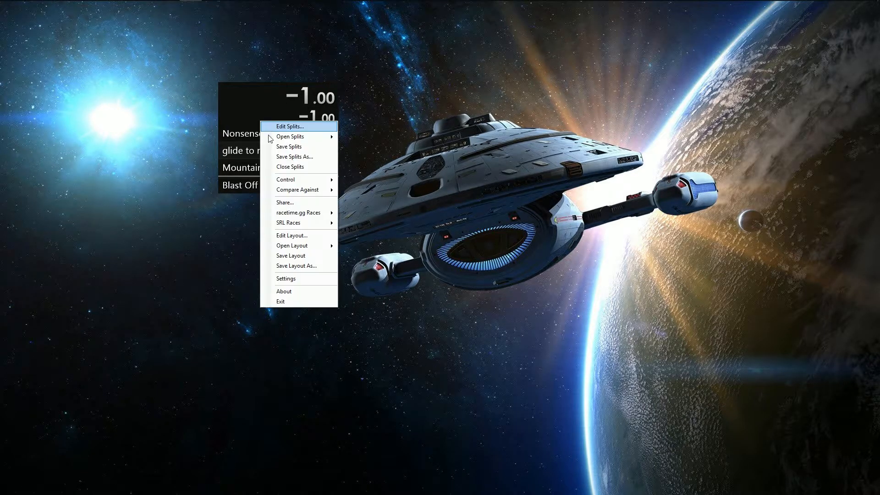
click(295, 236)
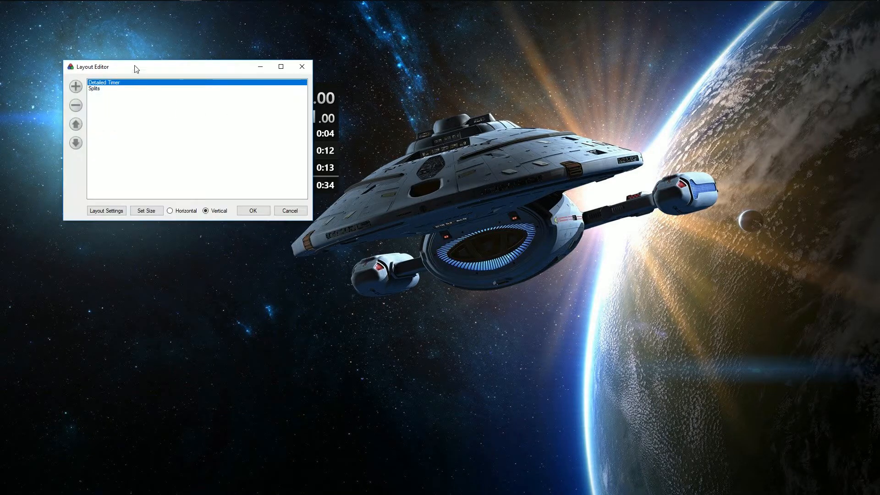
drag(134, 69, 511, 59)
double_click(472, 81)
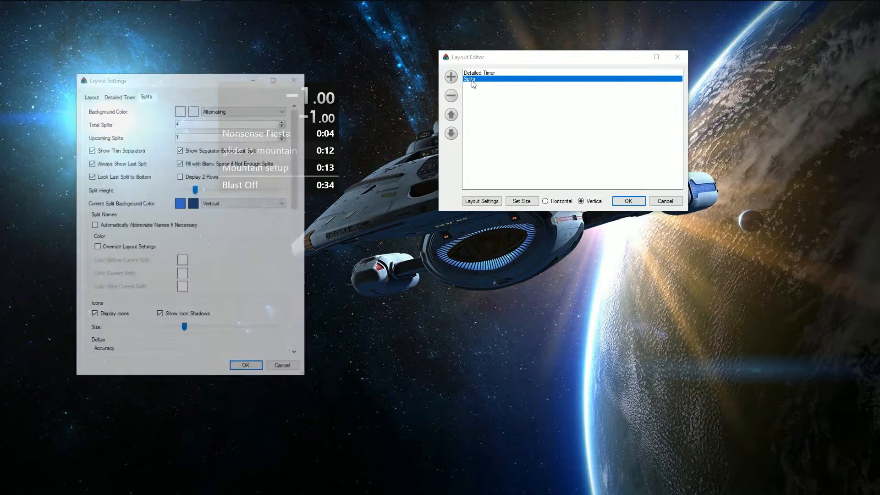
drag(166, 79, 507, 79)
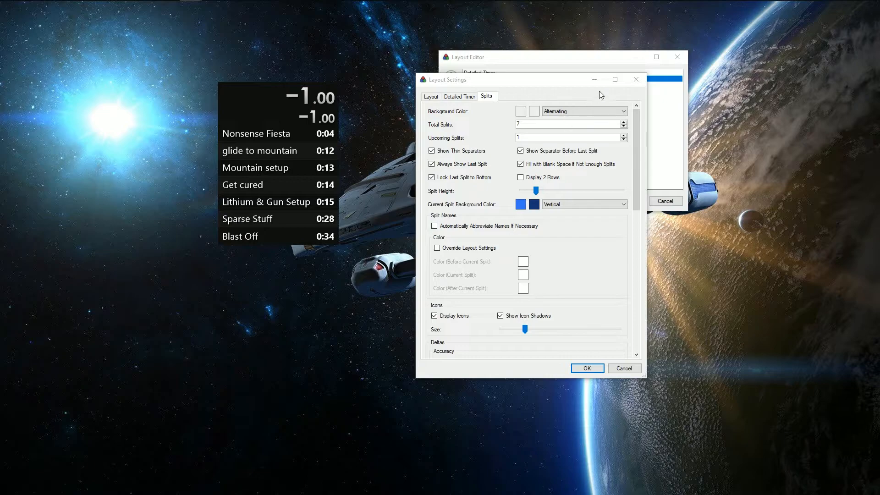
drag(568, 80, 568, 52)
click(587, 340)
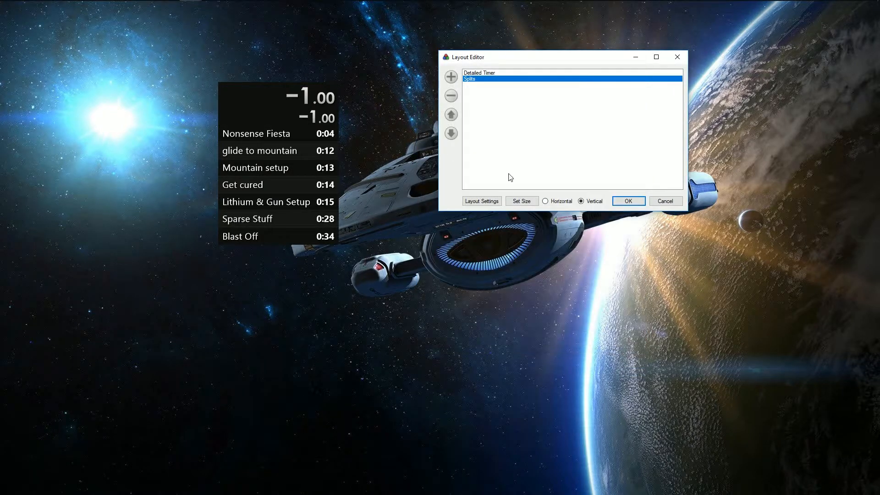
Add a Title component to the layout and place it above the Detailed Timer
click(450, 77)
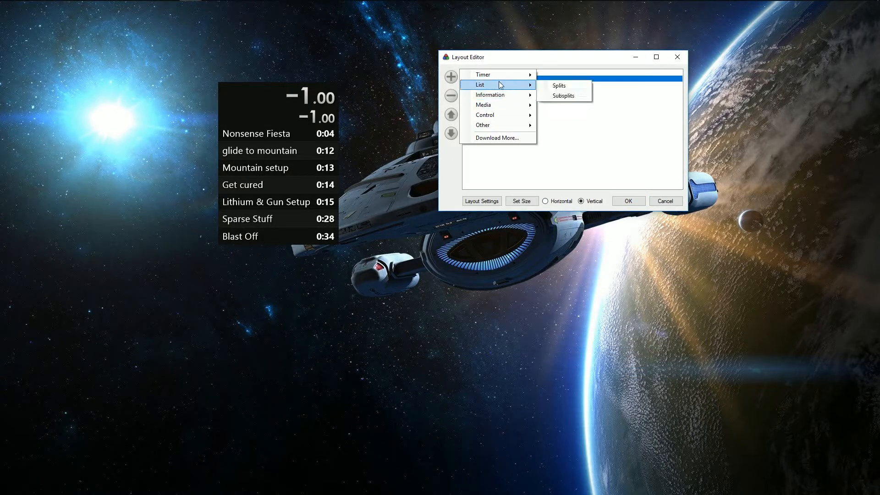
mouse_move(505, 95)
click(573, 166)
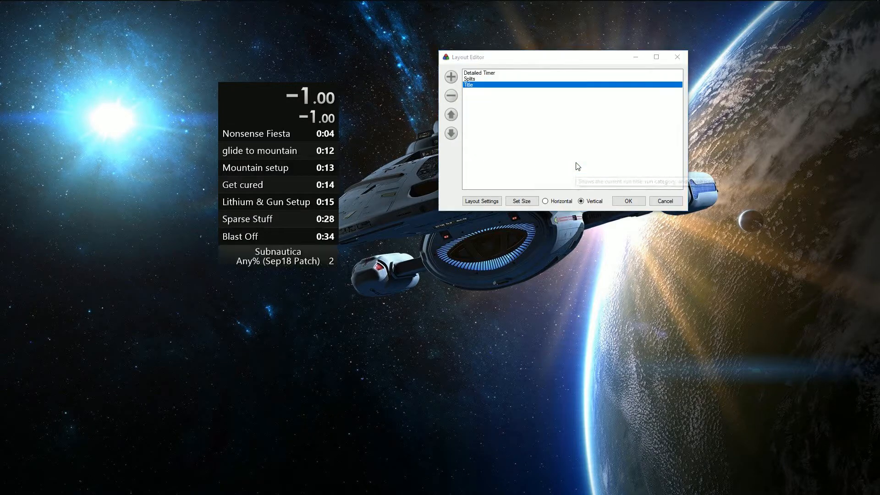
click(455, 118)
click(455, 118)
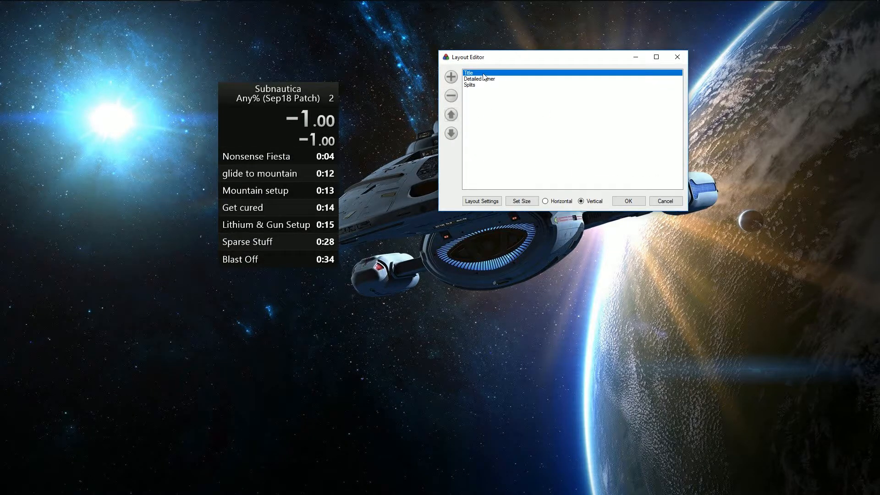
click(628, 201)
Save the layout in Documents as Any% Layout.lsl
right_click(298, 154)
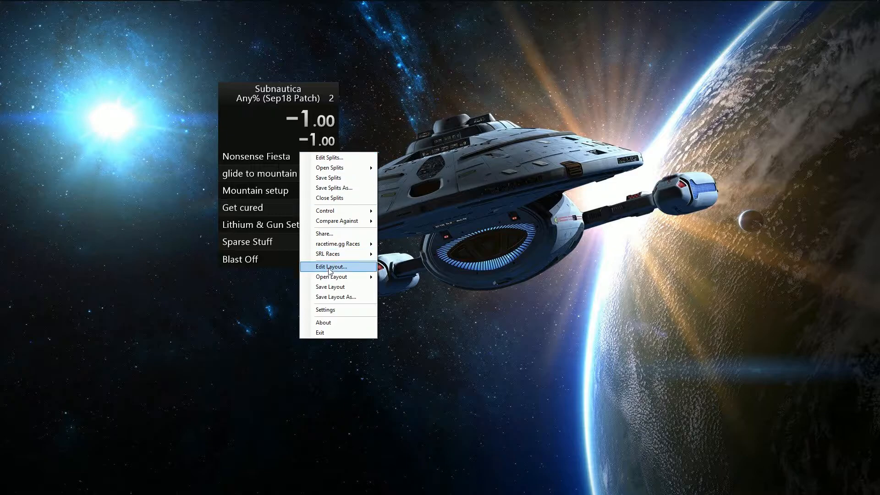
click(357, 298)
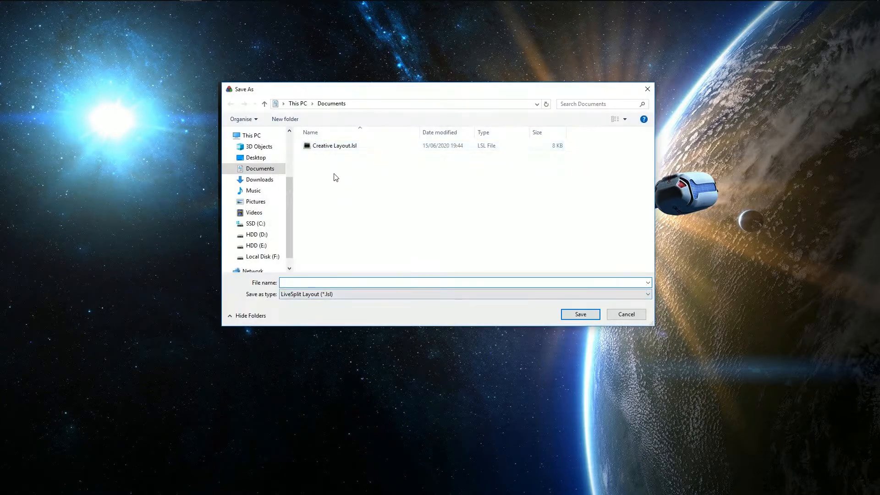
click(322, 145)
click(304, 283)
drag(302, 283, 243, 270)
text(Any% Layout.lsl)
key(Return)
Replace the Detailed Timer with a plain Timer between Title and Splits, and save the layout
right_click(272, 158)
click(282, 159)
key(Escape)
right_click(288, 155)
click(339, 268)
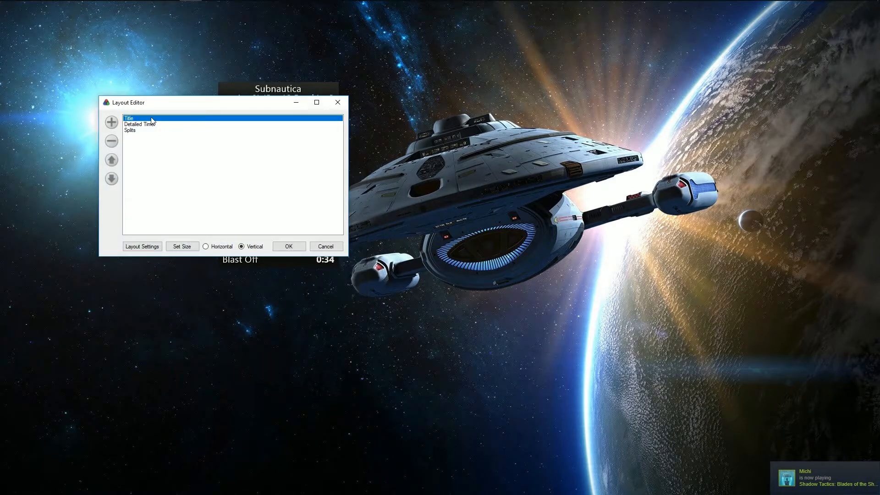
click(145, 124)
double_click(145, 124)
key(Escape)
click(110, 141)
mouse_move(169, 124)
click(236, 130)
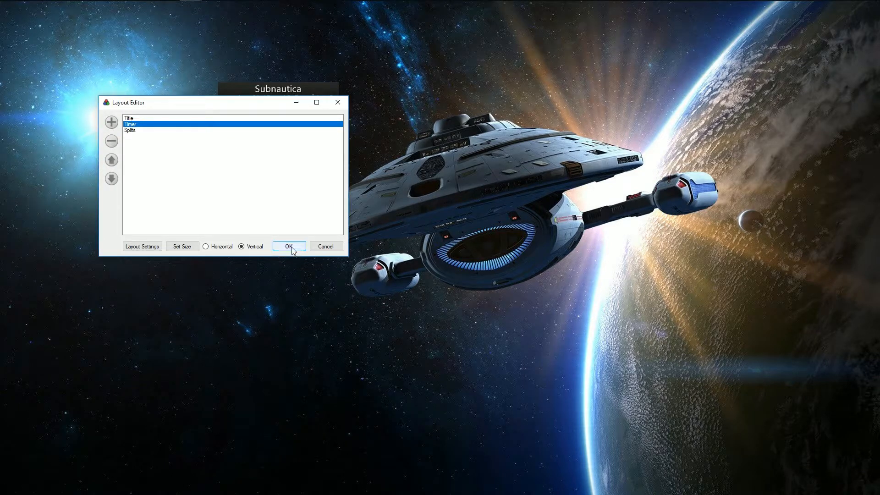
click(292, 247)
right_click(285, 136)
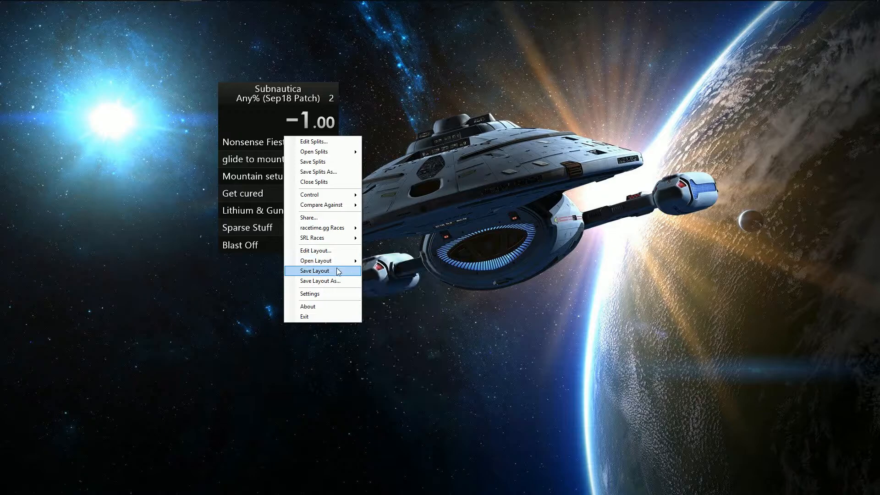
click(338, 272)
Switch the timer to the Creative Layout and load the Creative Any% splits
right_click(275, 136)
mouse_move(317, 265)
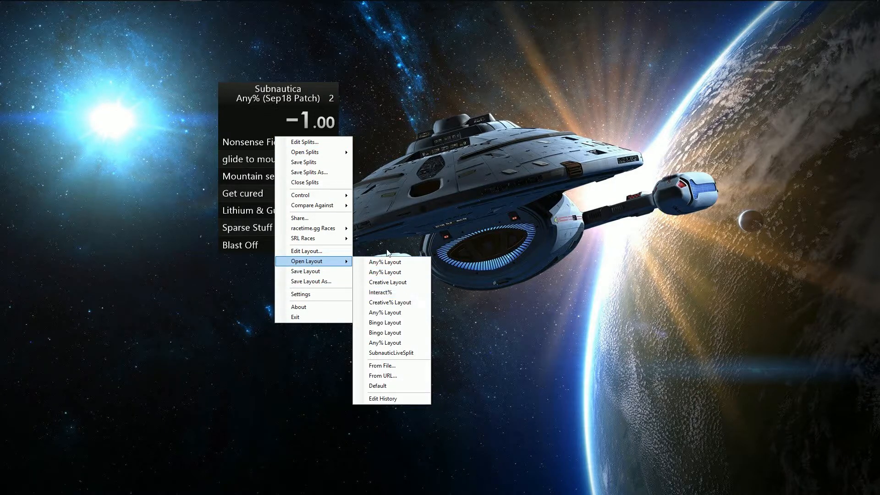
click(386, 282)
right_click(214, 127)
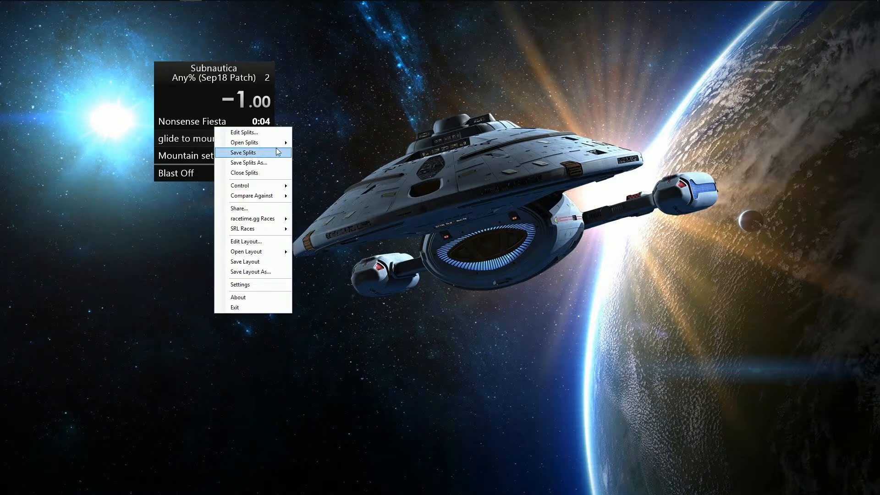
mouse_move(274, 142)
mouse_move(342, 144)
click(443, 154)
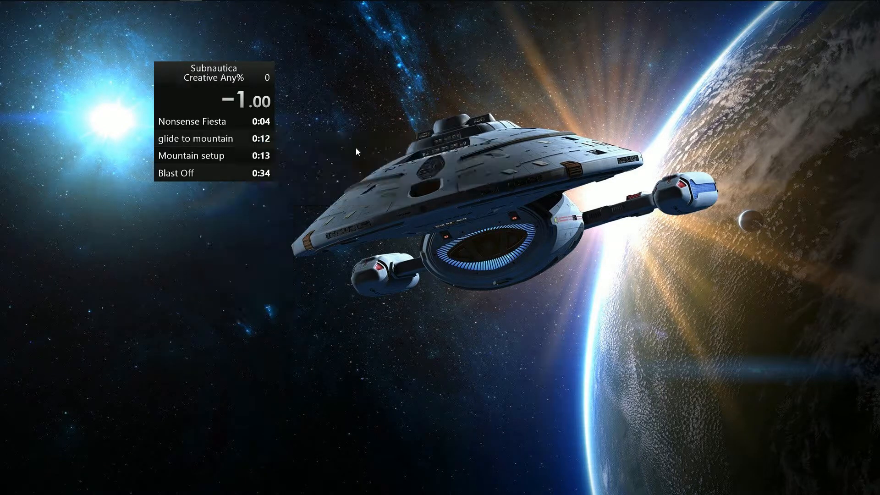
right_click(211, 121)
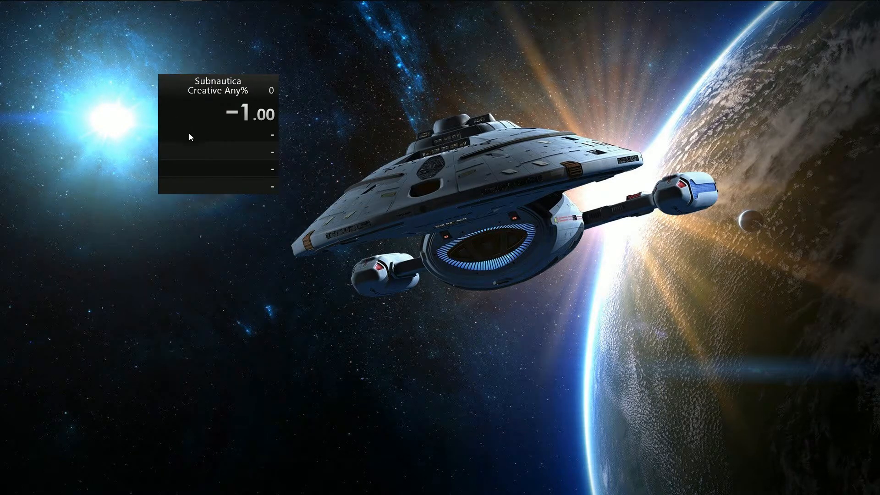
drag(190, 137, 185, 124)
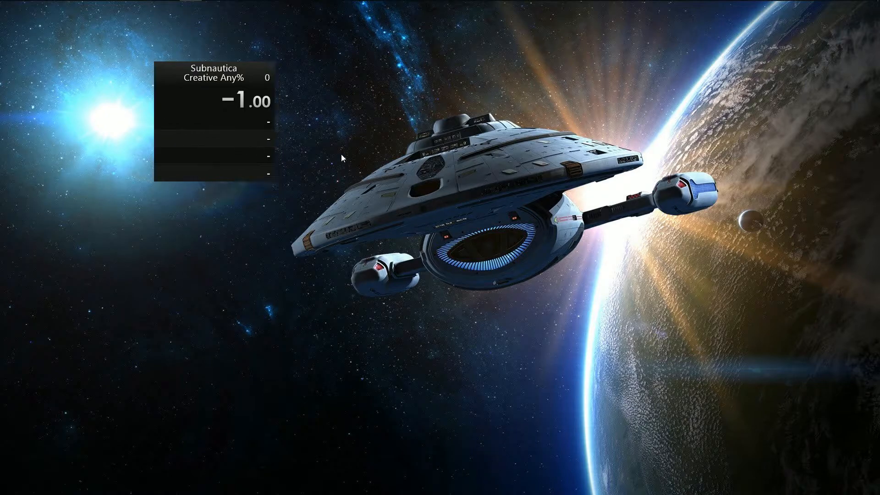
Exit LiveSplit and bring the OBS window onto the main screen
right_click(240, 122)
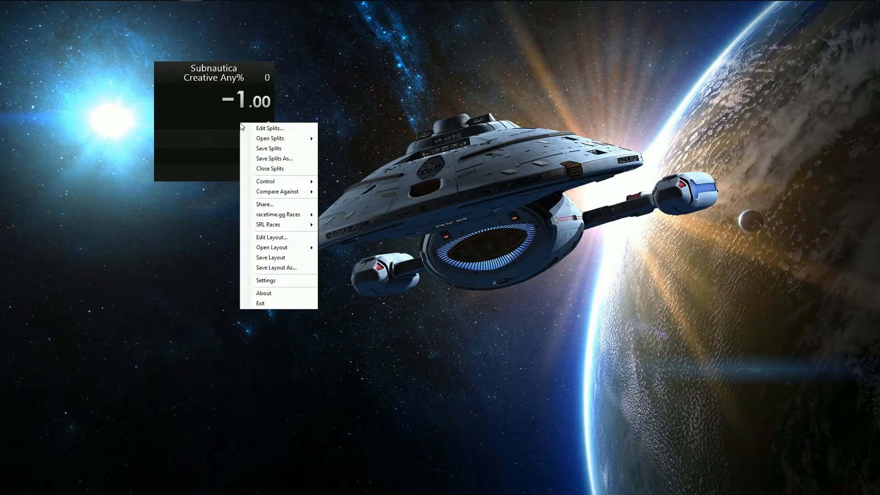
click(277, 299)
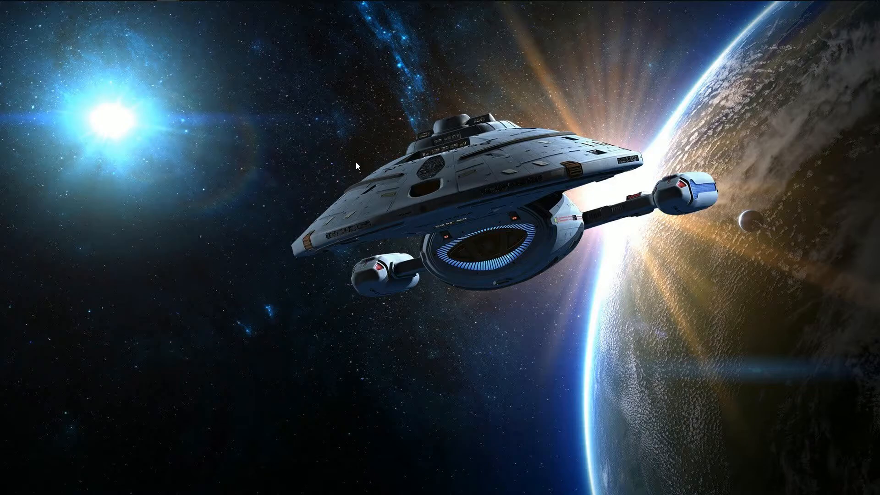
drag(0, 106, 462, 89)
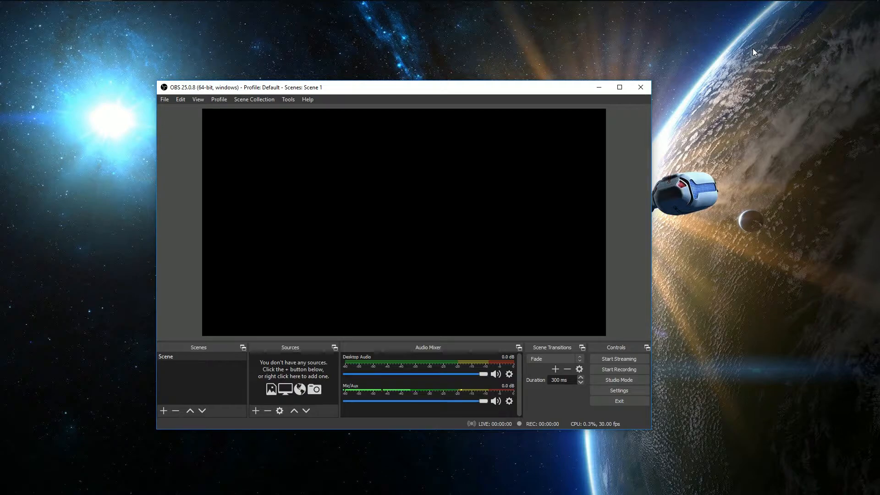
drag(241, 92, 275, 90)
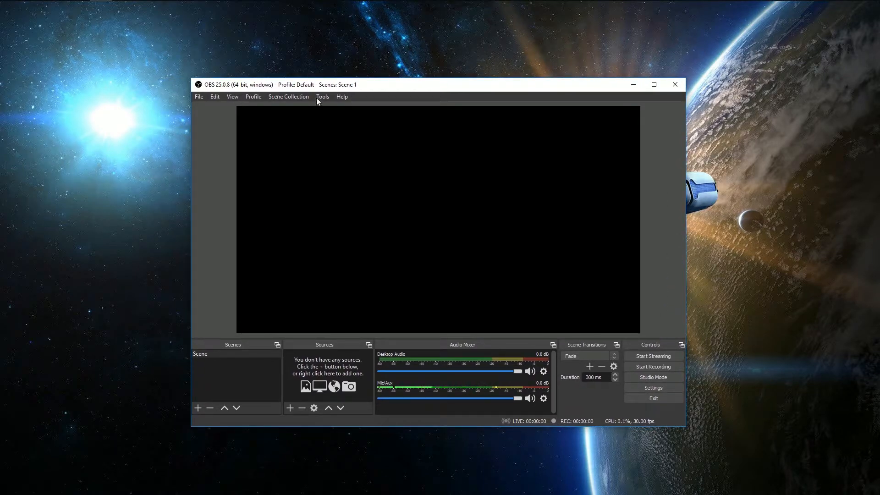
drag(275, 87, 270, 75)
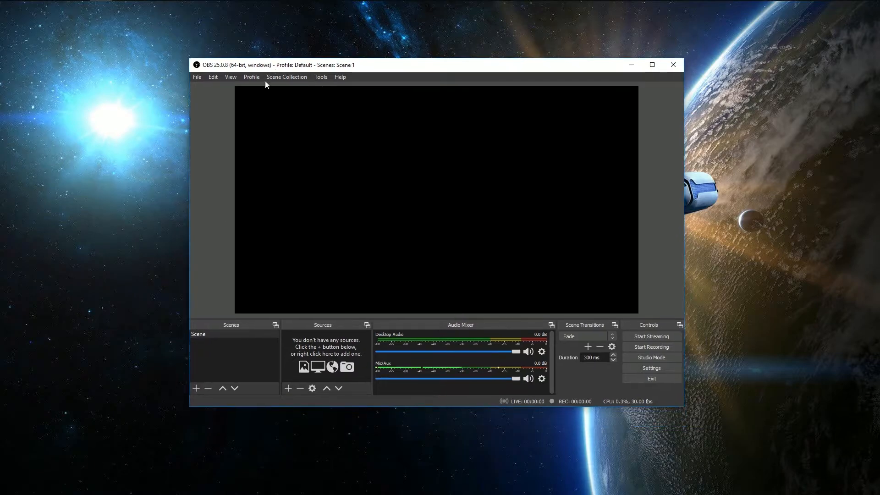
Look over the profile options and the OBS settings dialog, making no changes
click(230, 77)
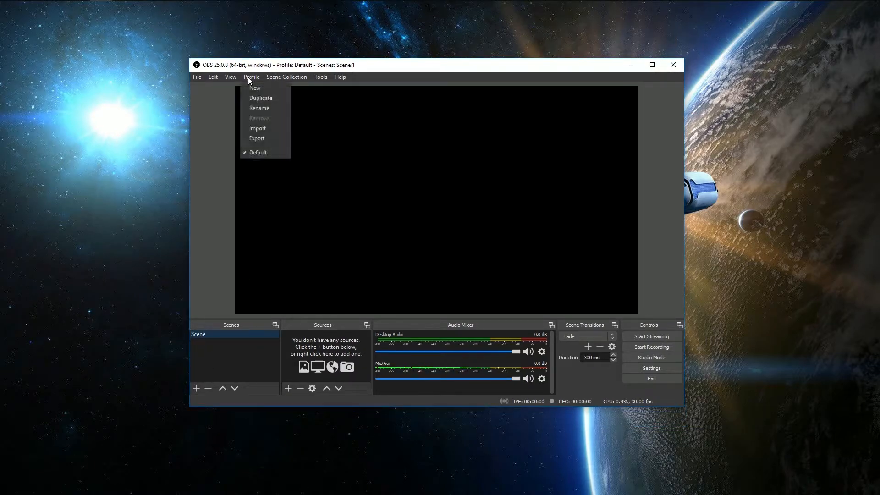
click(230, 77)
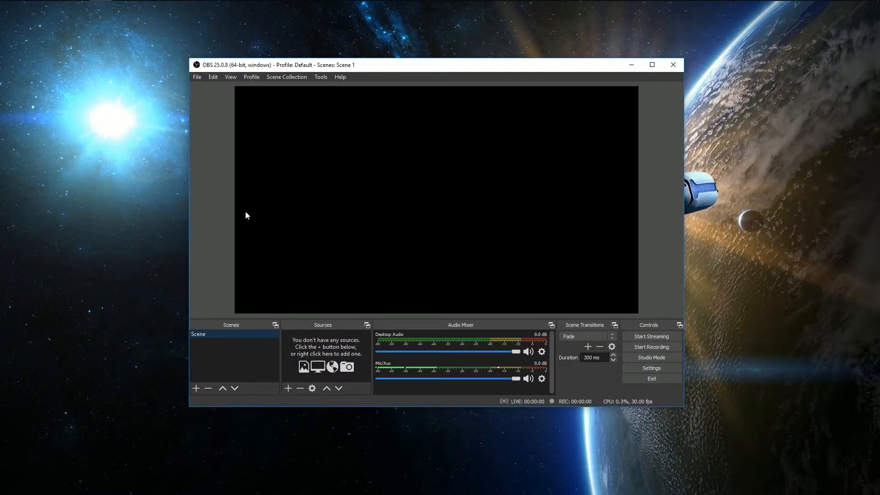
click(250, 77)
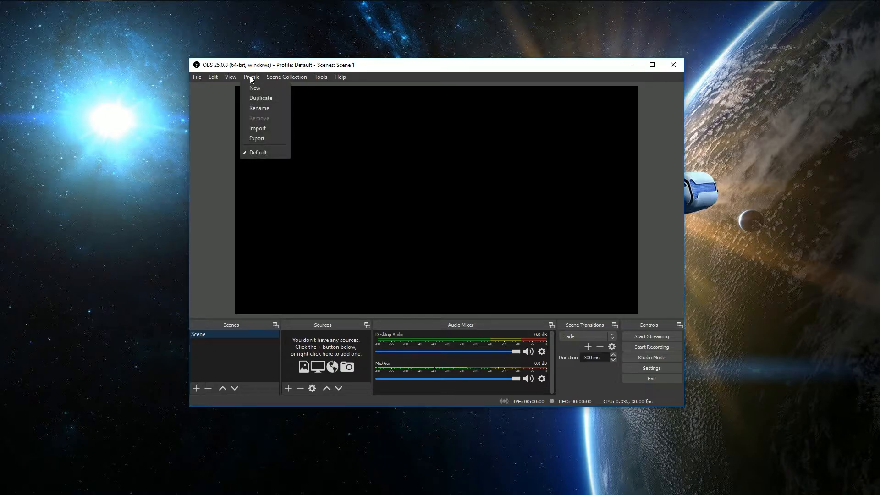
click(250, 77)
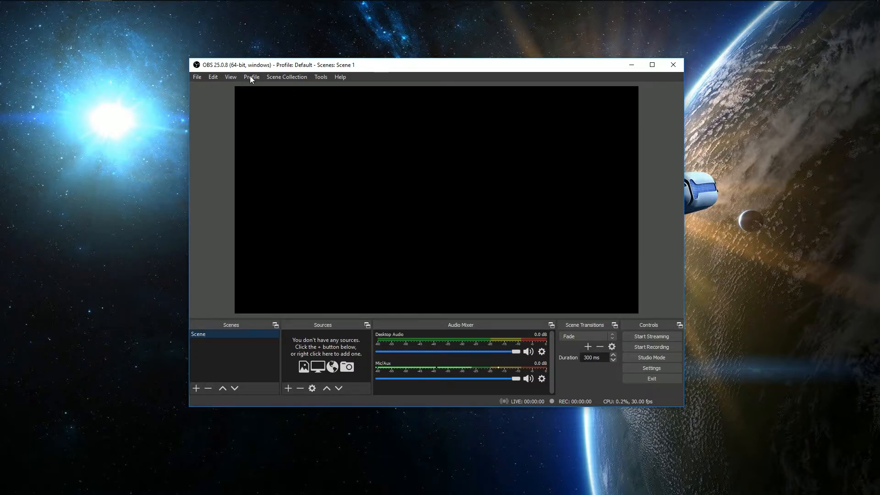
click(250, 77)
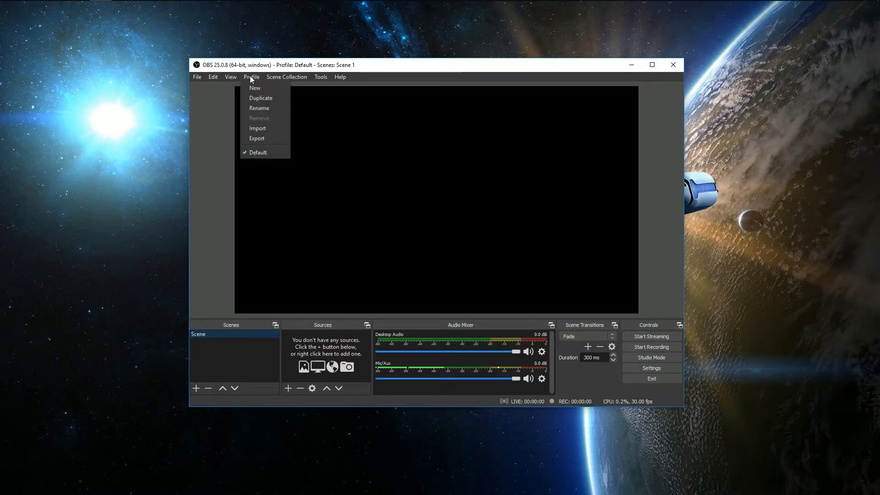
click(250, 77)
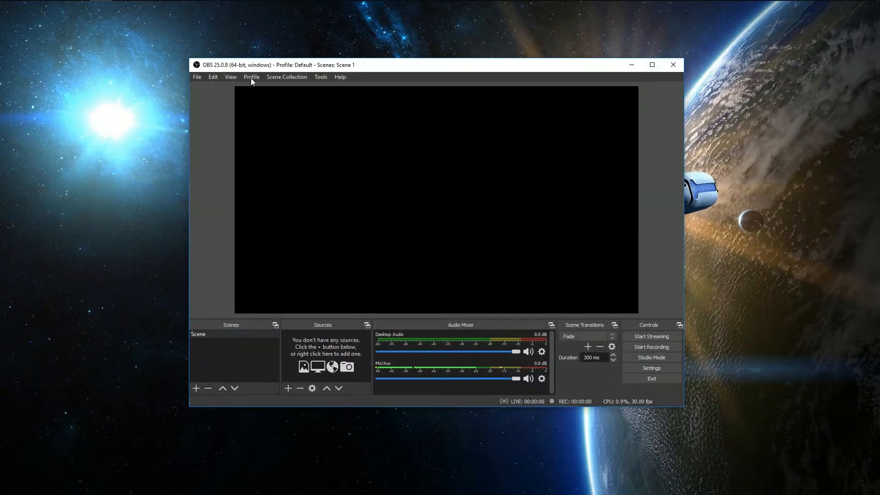
click(250, 77)
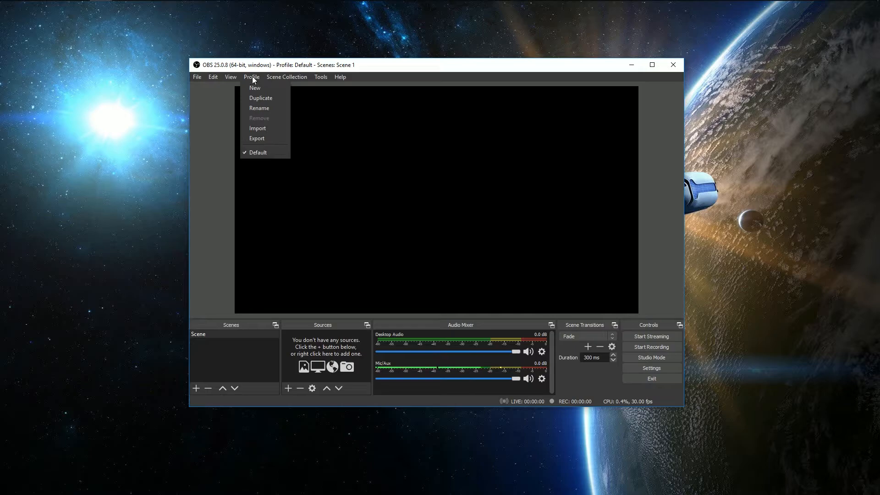
click(251, 76)
click(651, 368)
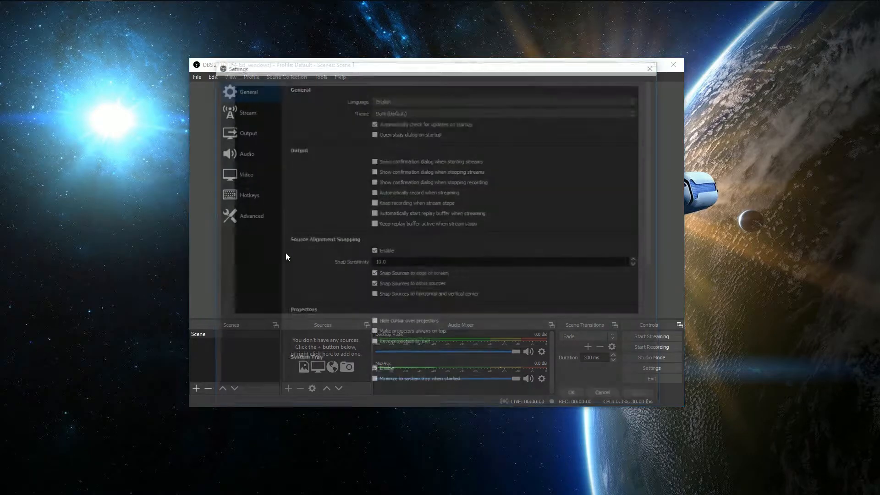
click(654, 67)
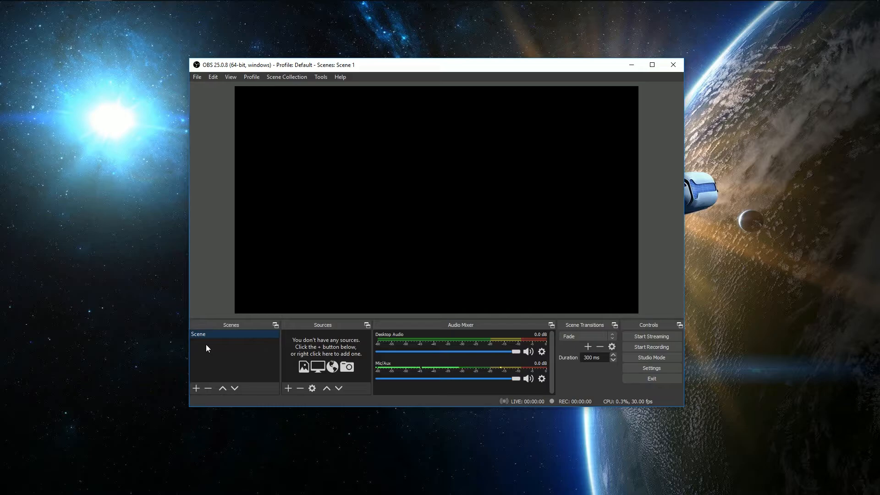
Add a scene named Scene 2, then remove it from the scene list
click(196, 388)
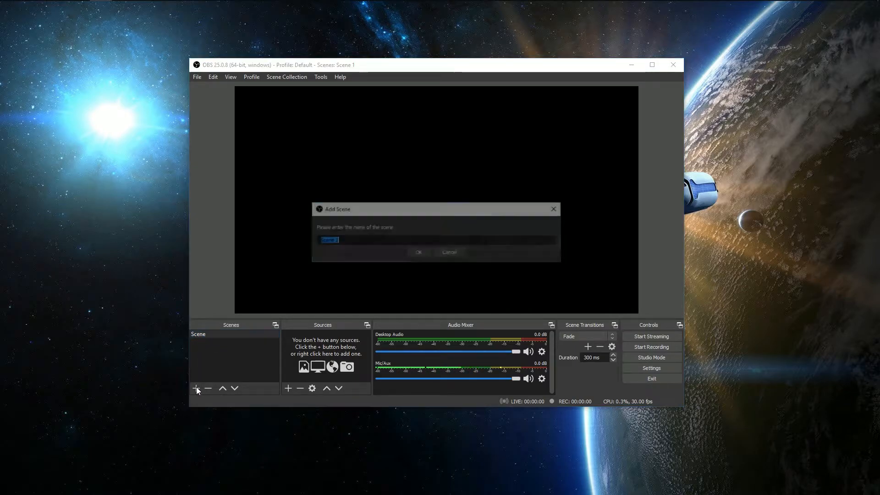
click(425, 255)
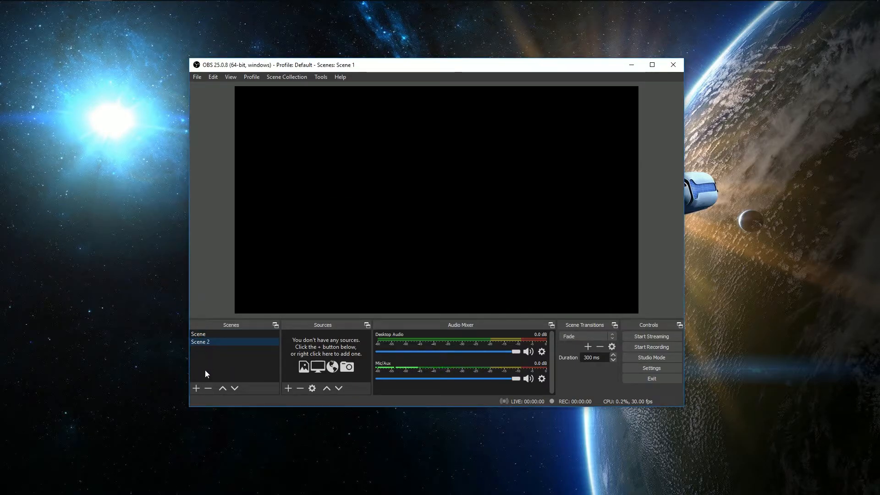
click(205, 335)
click(207, 342)
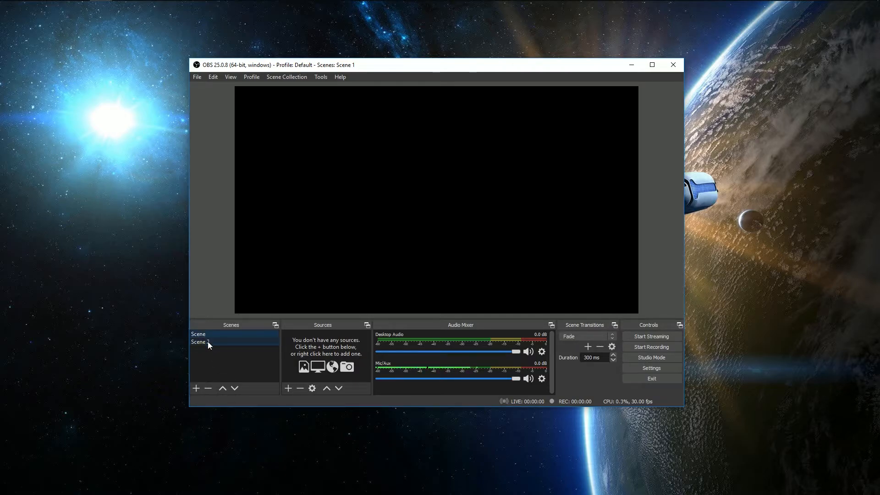
click(207, 387)
click(452, 251)
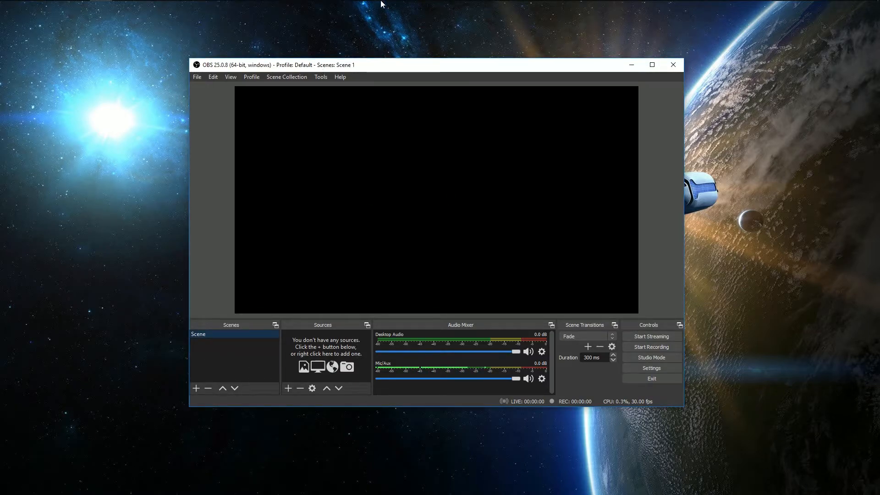
With Subnautica and the timer running behind OBS, add a new Game Capture source named Subnautica to the scene
drag(361, 64, 0, 79)
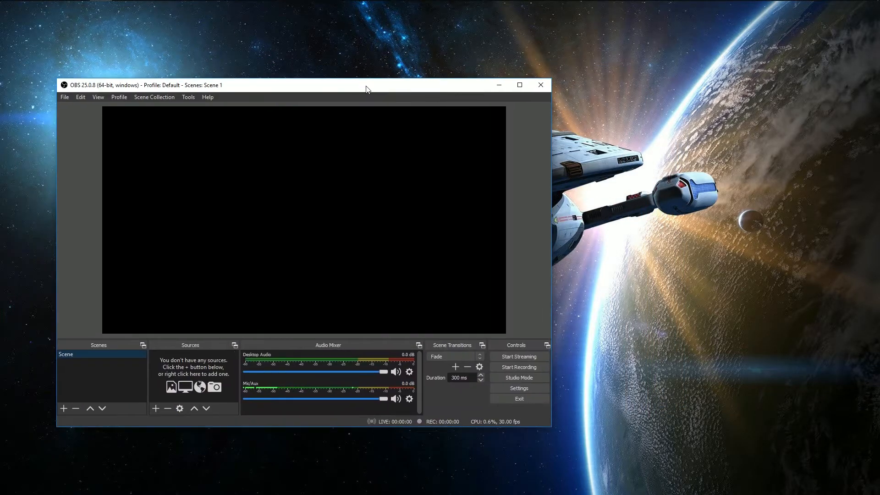
drag(366, 87, 0, 107)
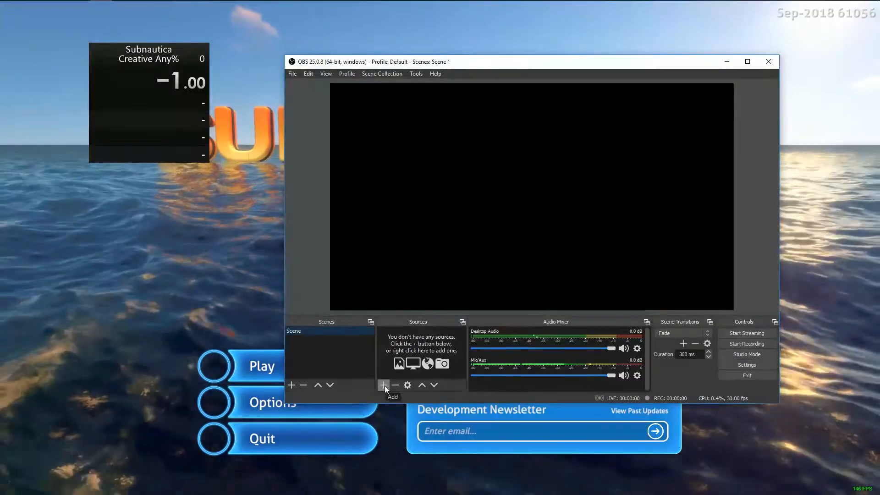
click(384, 386)
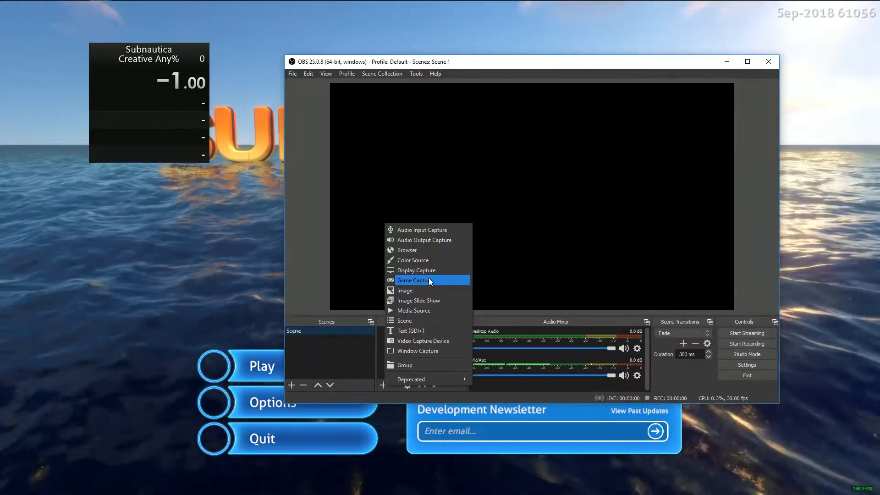
click(429, 280)
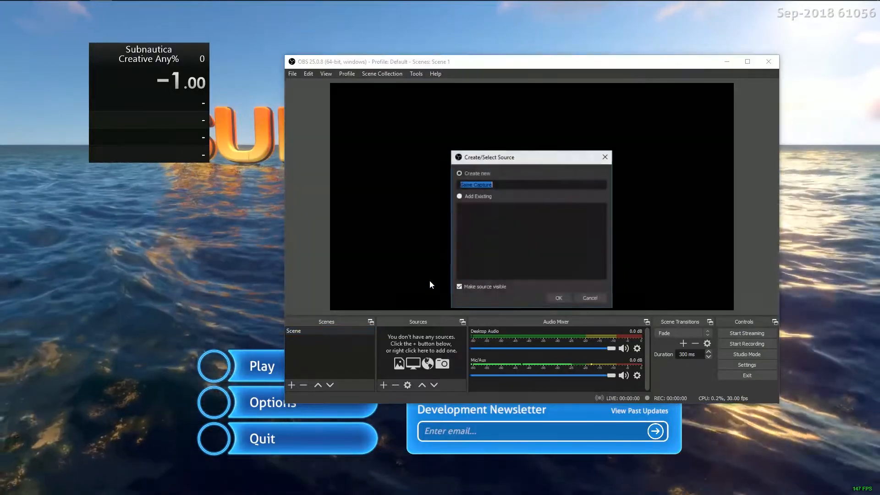
drag(481, 158, 468, 136)
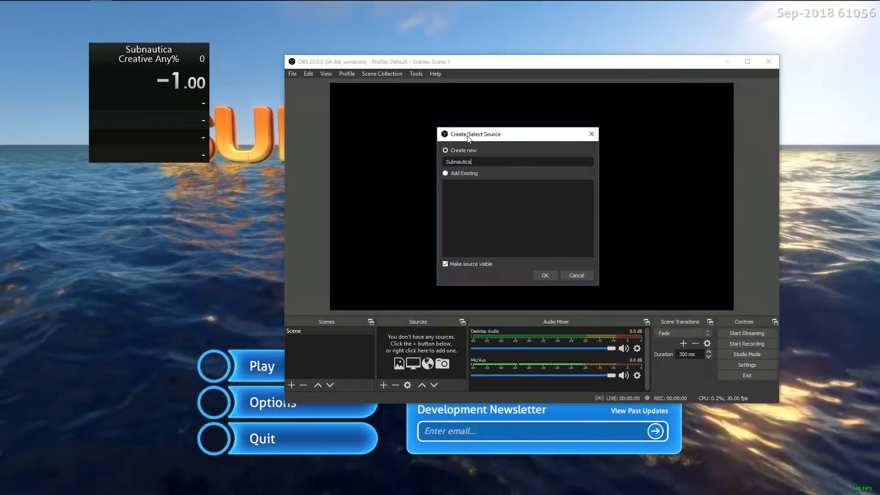
click(537, 276)
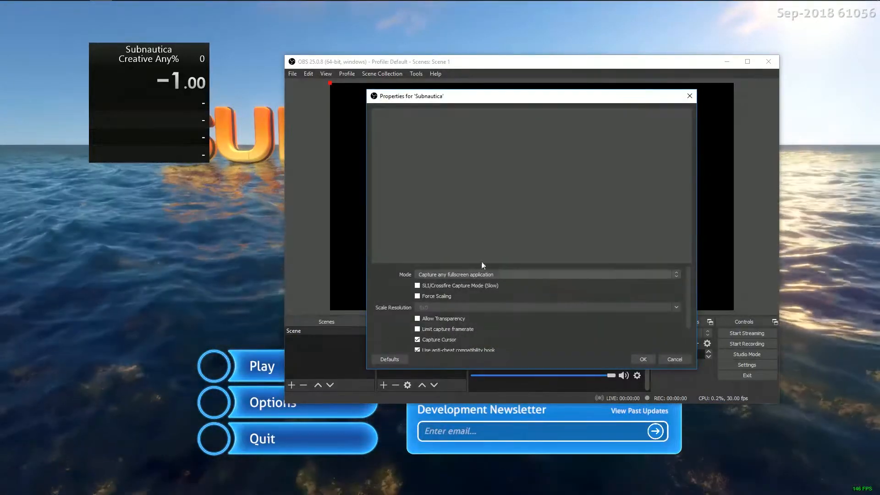
Set the Subnautica source to capture a specific window, choose [Subnautica.exe]: Subnautica, and accept its properties
drag(463, 100, 500, 80)
click(473, 254)
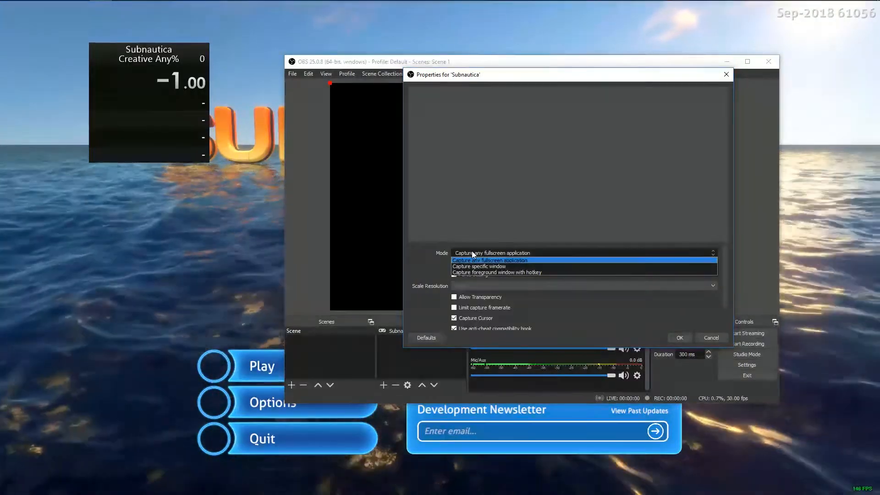
click(458, 254)
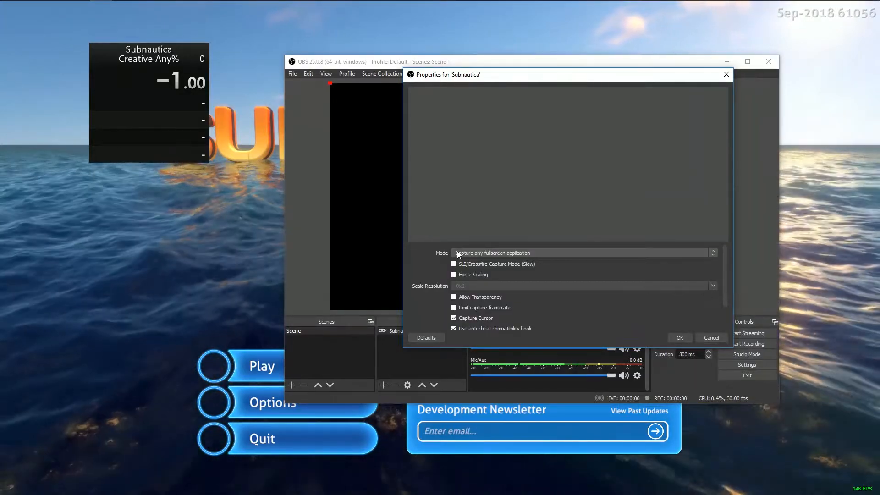
click(458, 254)
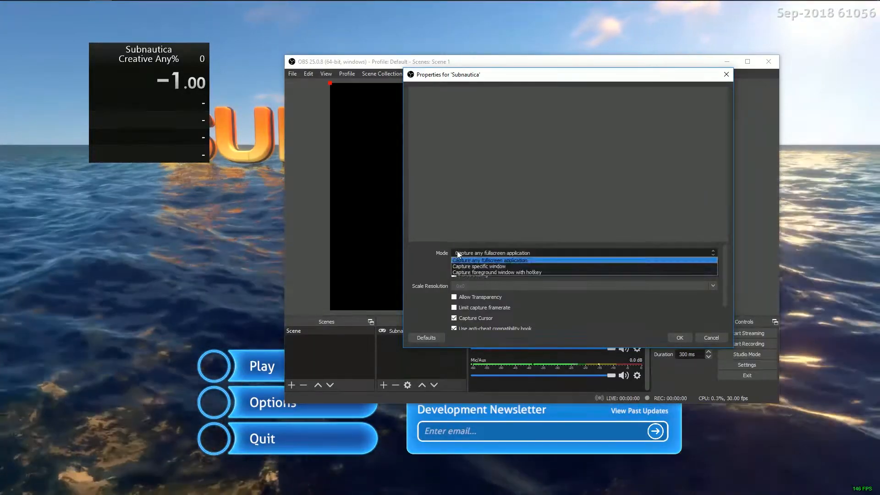
click(456, 266)
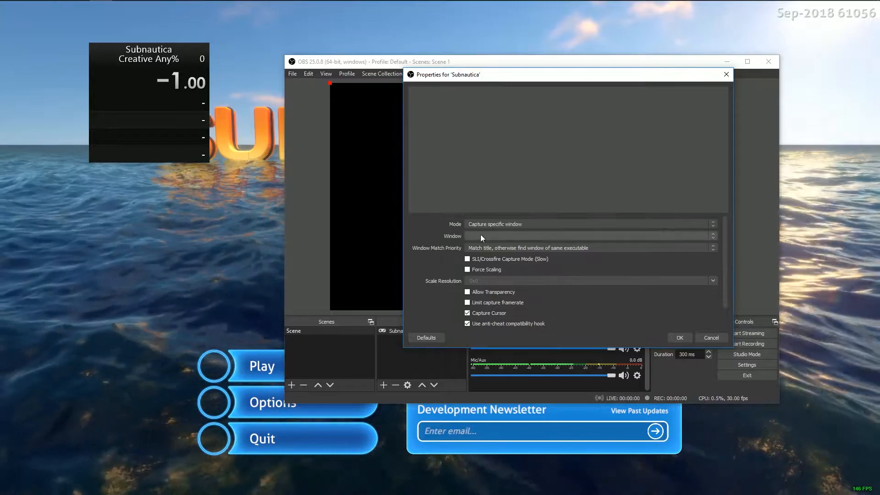
click(480, 234)
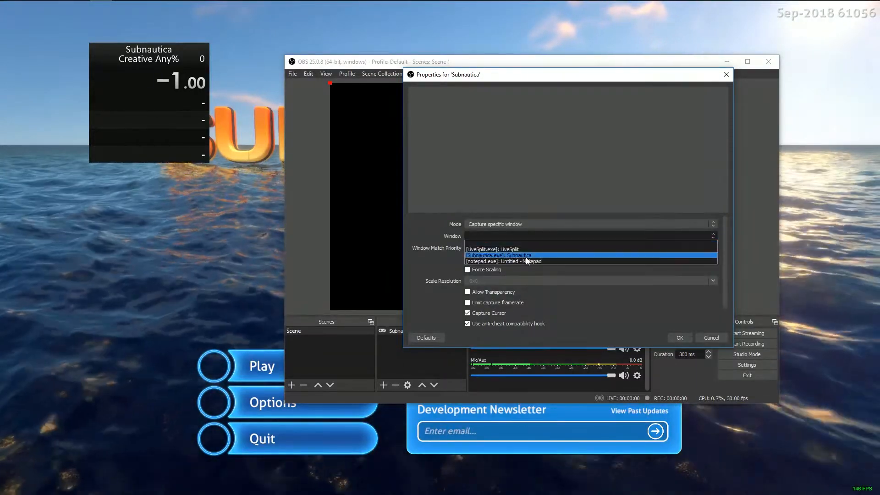
click(531, 256)
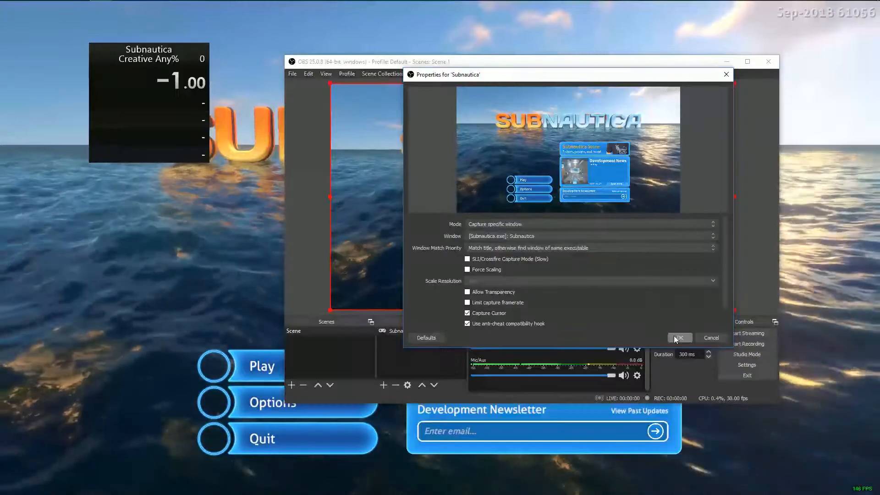
click(674, 337)
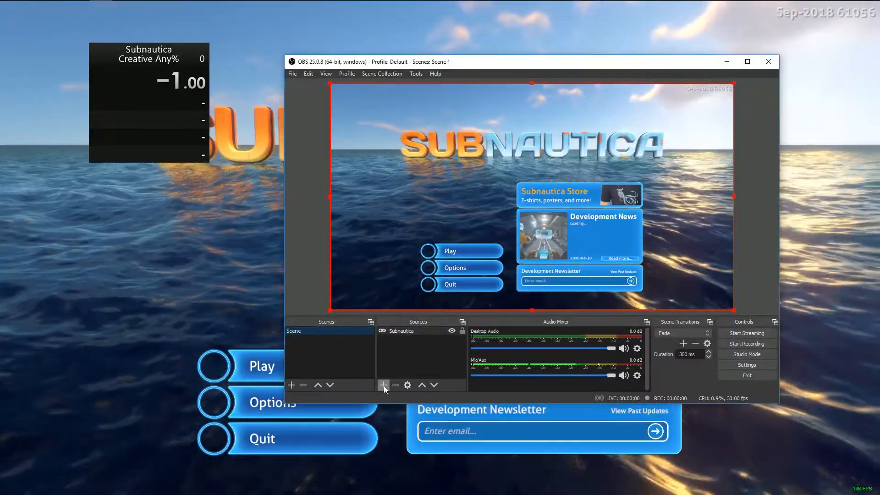
Add a new Window Capture source named LiveSplit to the scene
click(384, 385)
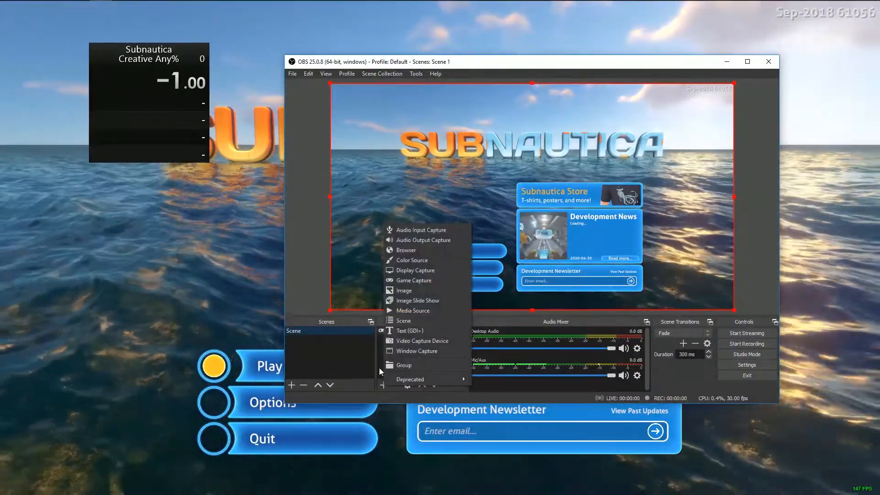
click(397, 356)
right_click(397, 358)
mouse_move(409, 362)
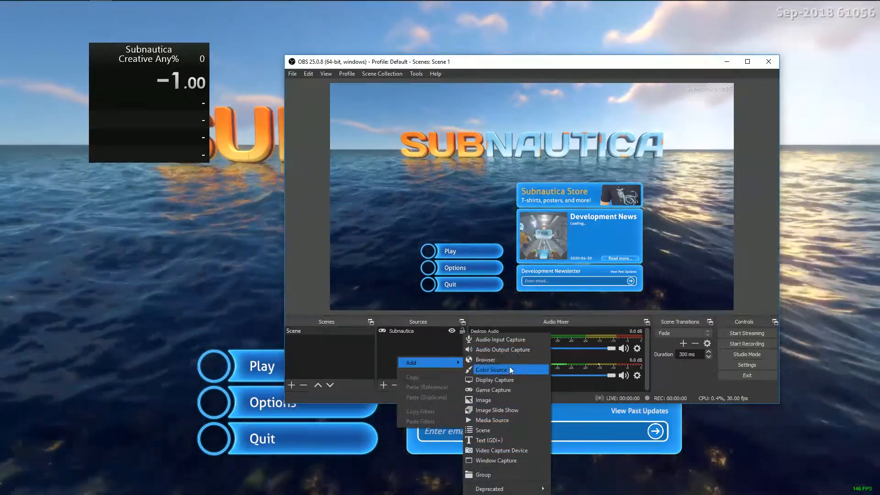
click(504, 460)
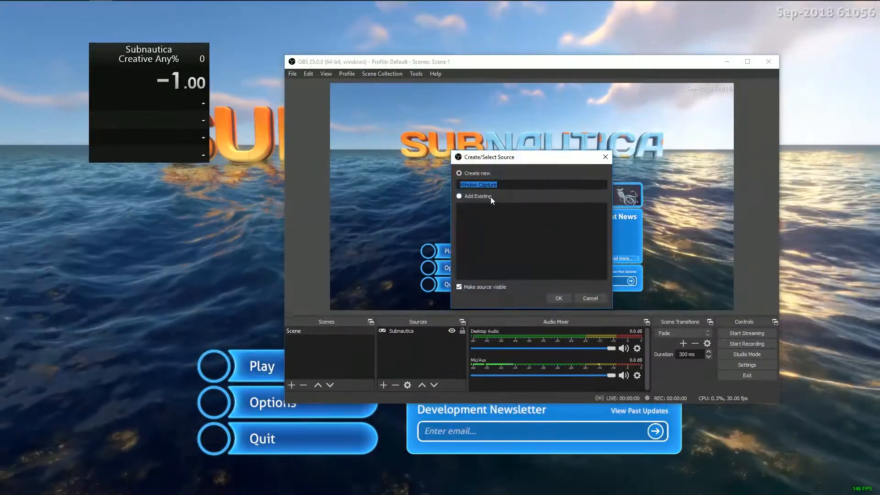
text(LiveSp)
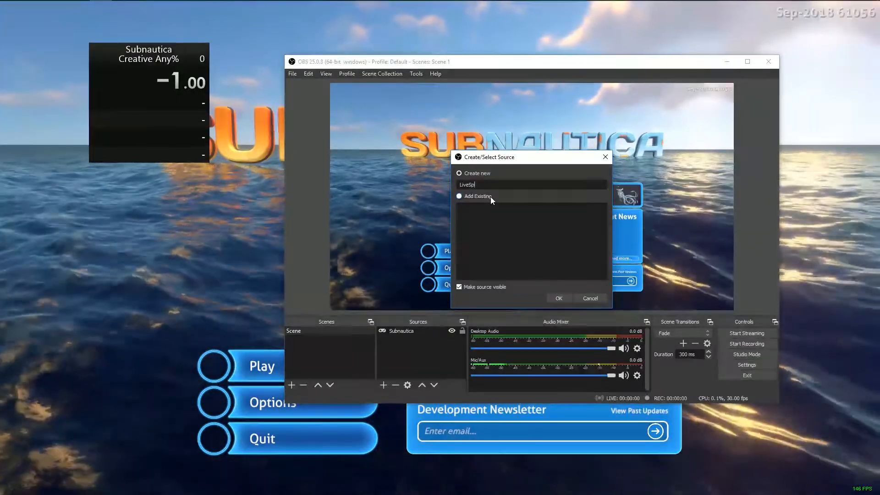
text(lit)
key(Return)
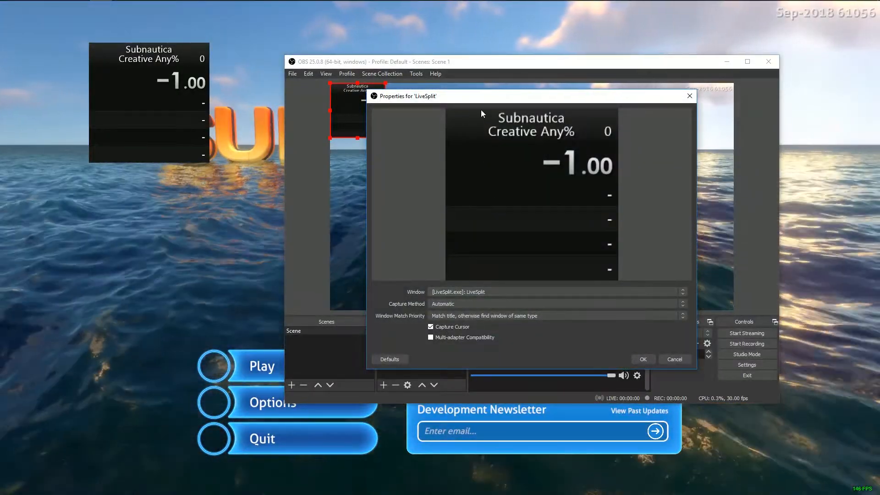
Keep [LiveSplit.exe]: LiveSplit as the captured window with the Automatic capture method, and accept the source properties
click(504, 273)
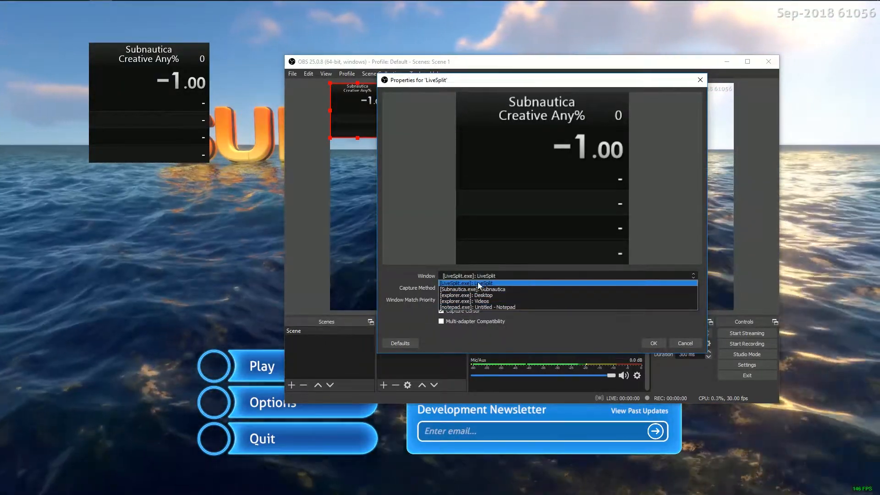
click(463, 276)
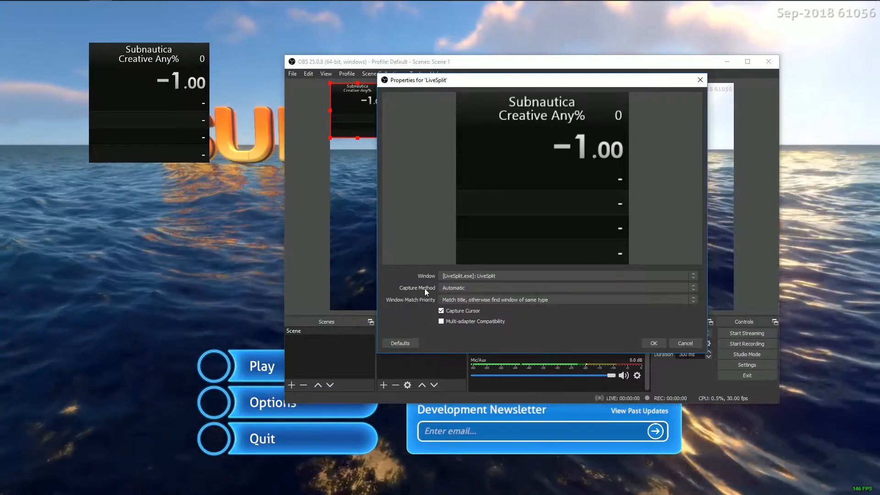
click(451, 288)
click(461, 286)
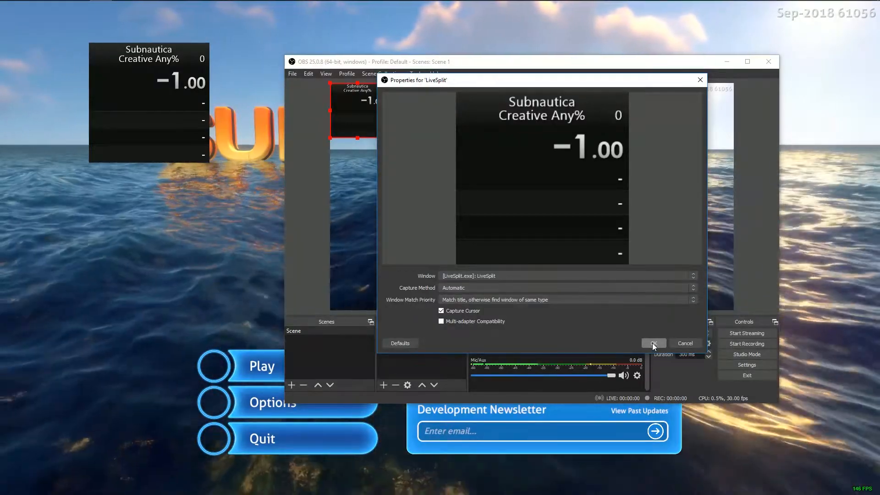
click(653, 343)
Move the LiveSplit capture into the upper-right corner of the scene preview and adjust its size to clear the Subnautica title
drag(356, 117, 693, 99)
drag(679, 138, 689, 169)
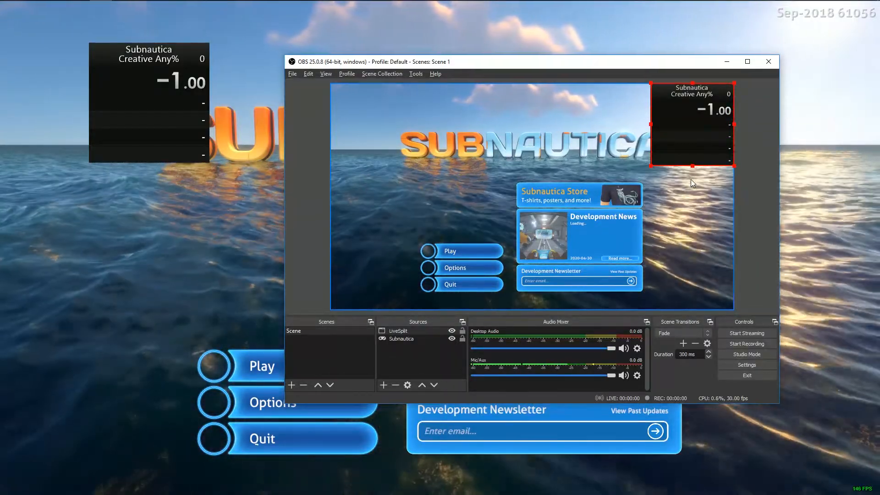
mouse_move(653, 127)
mouse_down()
mouse_move(714, 129)
mouse_move(649, 125)
mouse_up()
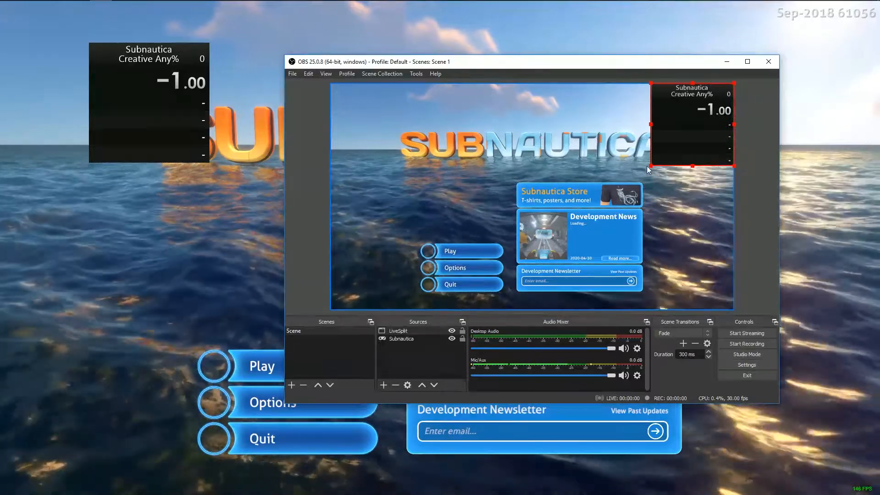
drag(650, 166, 677, 140)
click(679, 155)
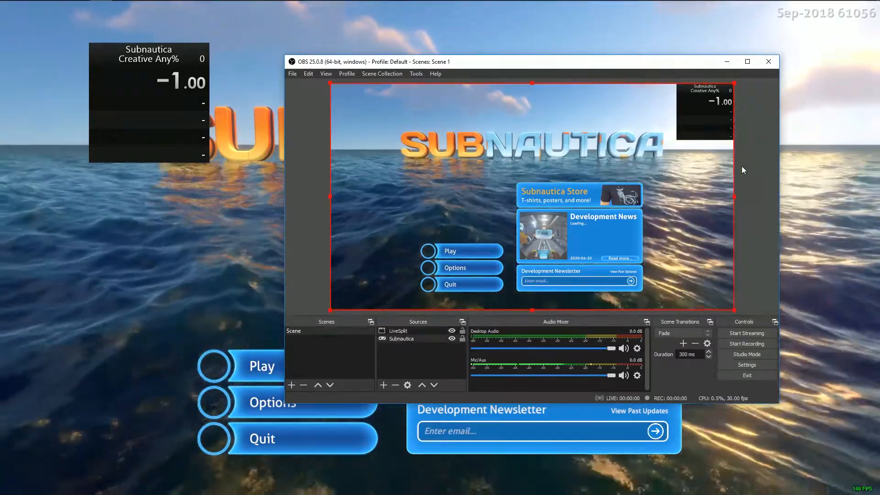
click(750, 150)
Create a new OBS profile named Recording
click(347, 74)
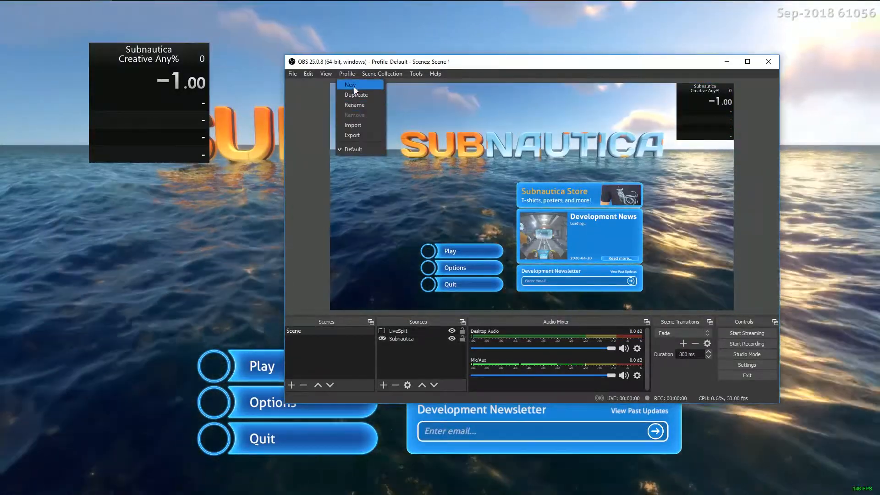
click(354, 86)
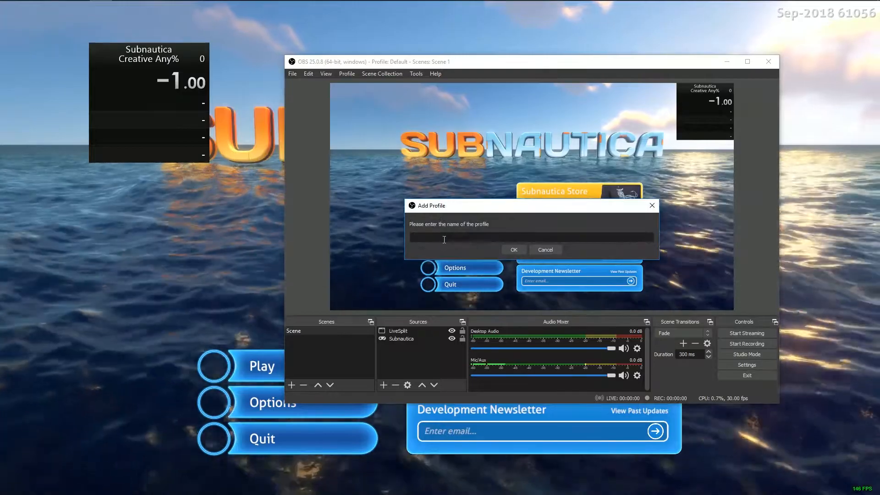
text(R)
text(ecording)
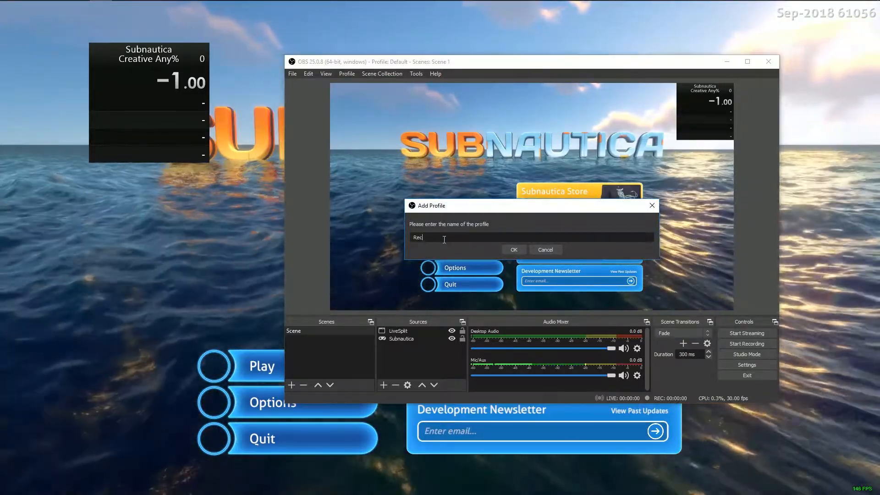
key(Return)
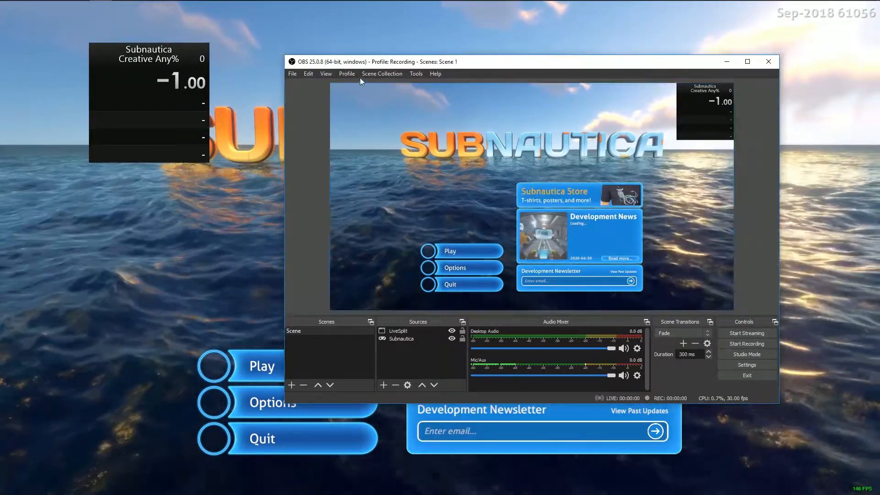
click(348, 74)
click(349, 74)
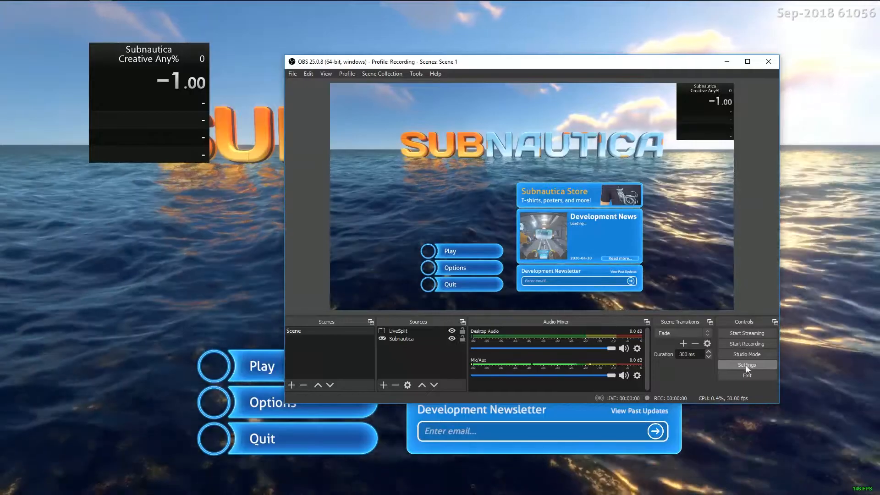
Review the general, stream and output settings, including the output mode choices and the recording path
click(746, 365)
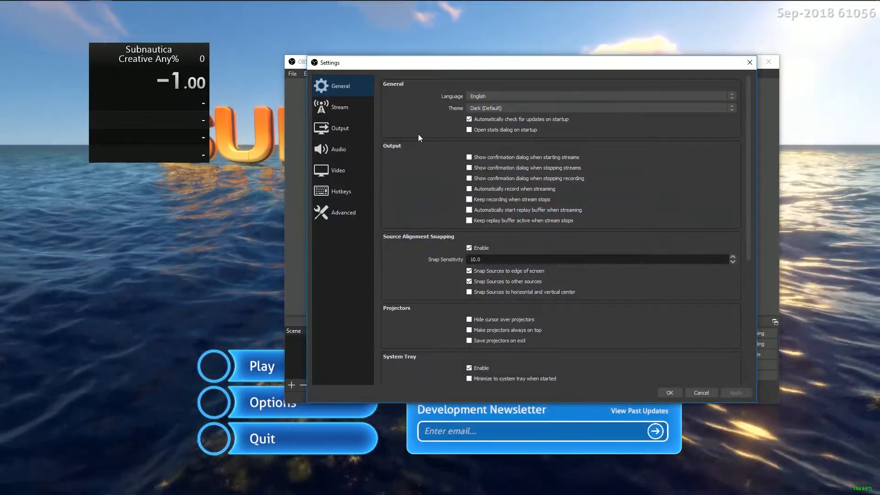
scroll(419, 139, down, 1)
scroll(419, 140, up, 1)
click(342, 109)
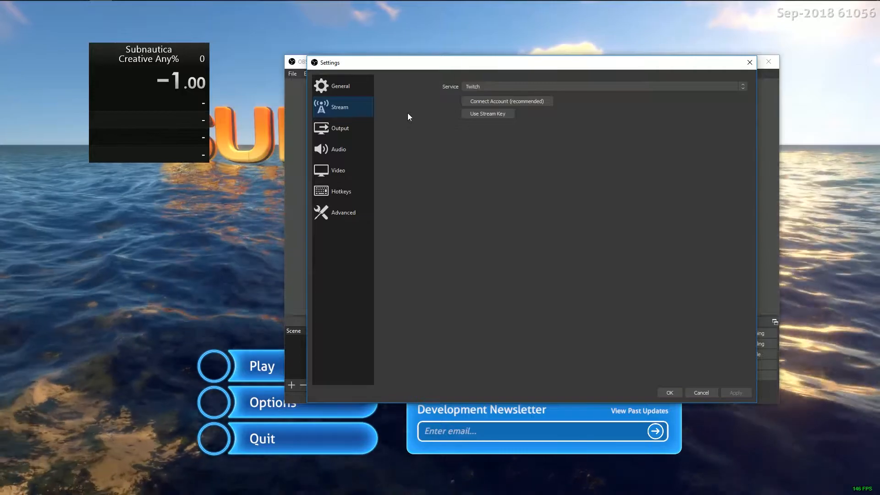
click(344, 131)
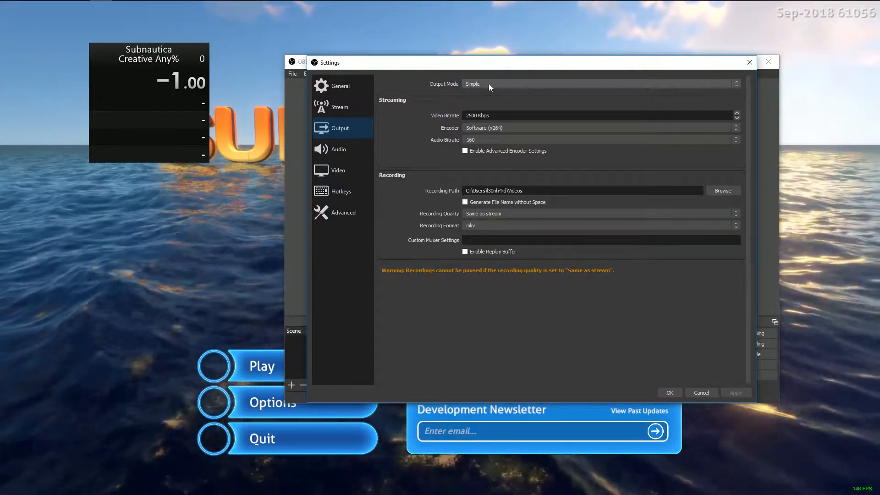
click(488, 84)
click(488, 84)
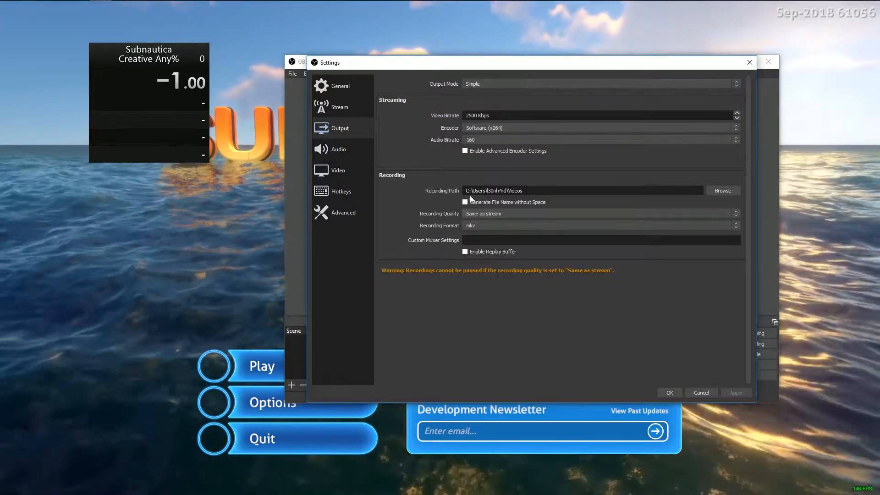
click(720, 191)
drag(478, 84, 507, 211)
click(764, 202)
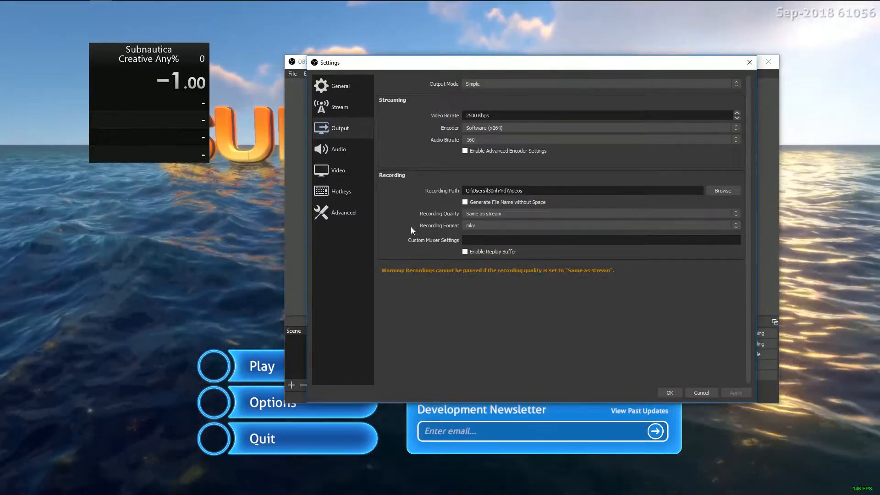
Keep mkv as the recording format and accept the settings
click(481, 226)
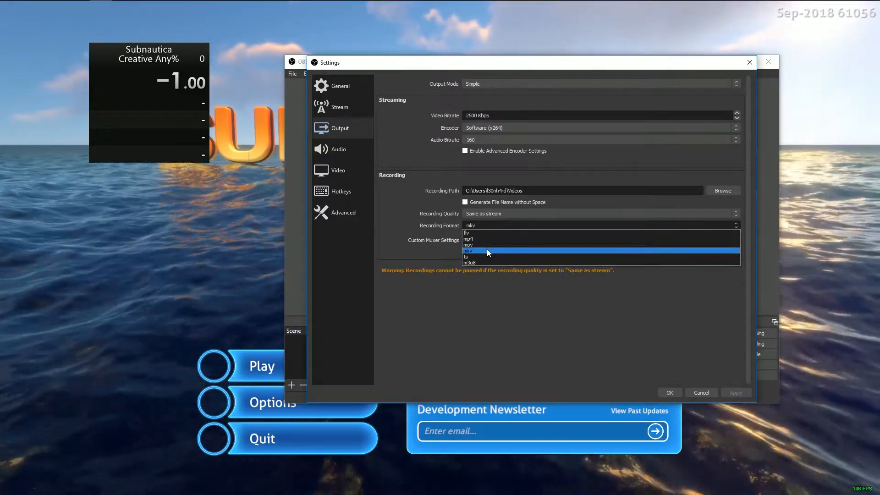
click(487, 249)
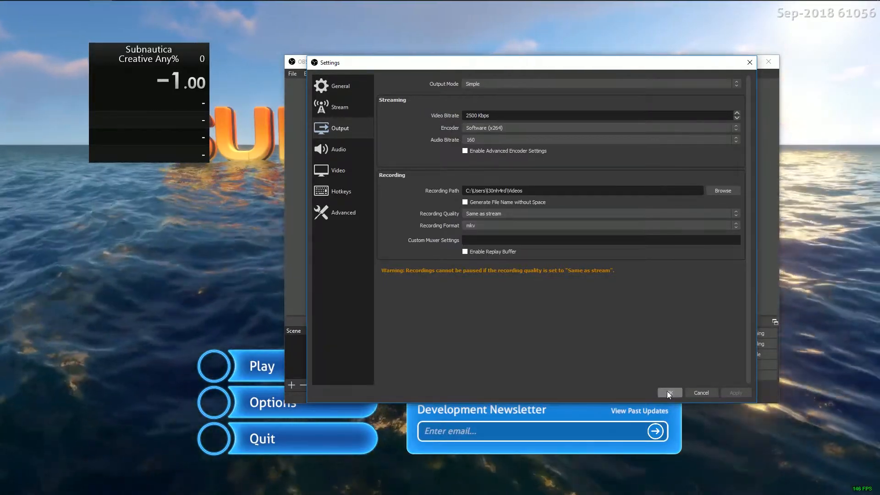
click(669, 392)
Look at the Remux Recordings dialog and its recording file browser, then close it without remuxing anything
click(294, 73)
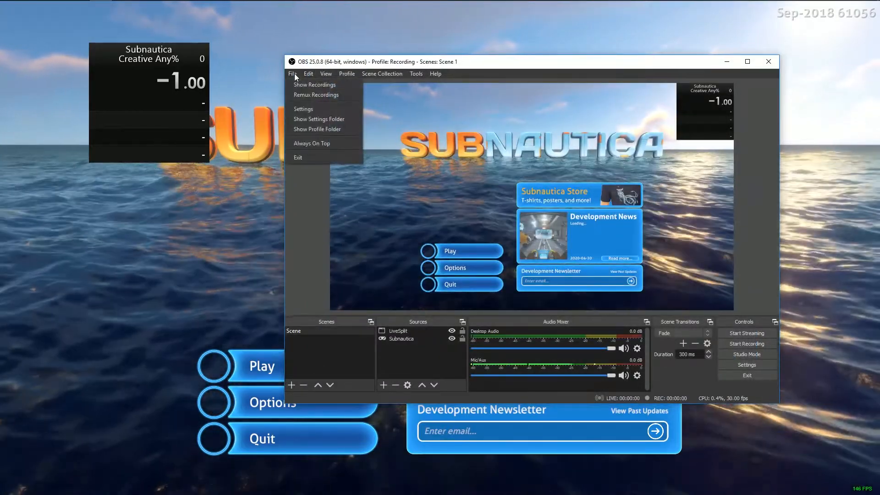
click(295, 95)
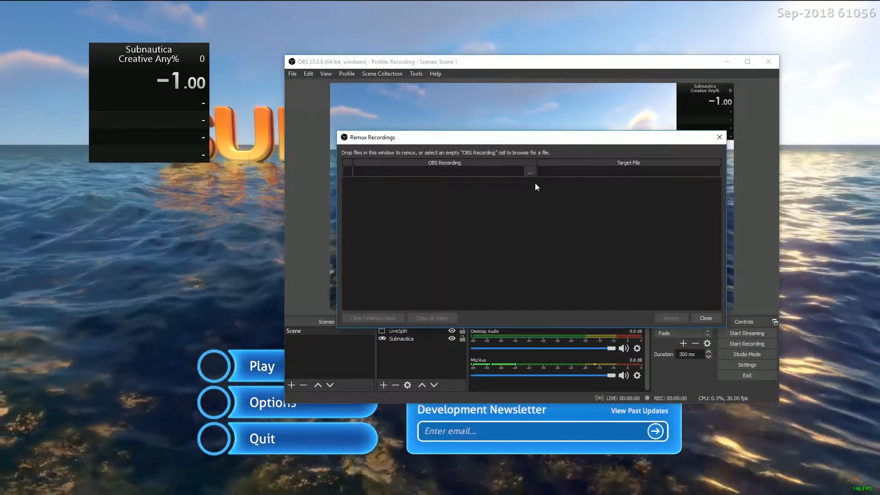
click(528, 172)
click(765, 152)
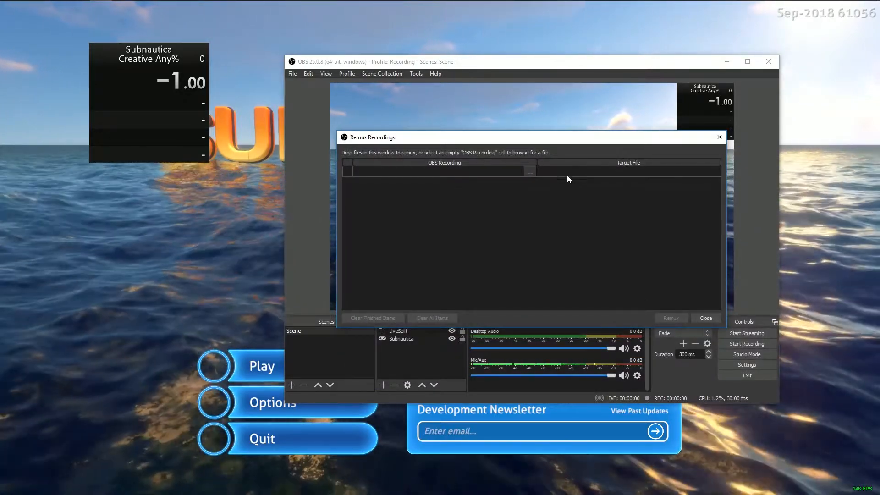
click(719, 138)
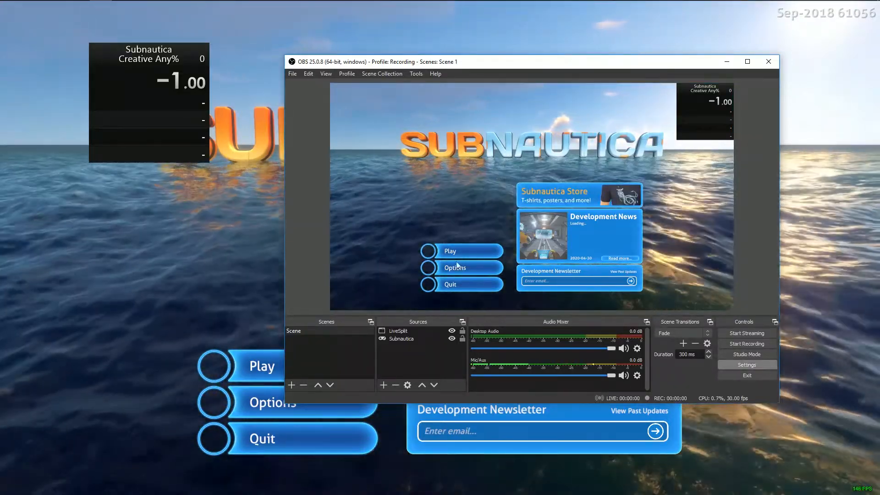
Reopen the output settings and review the available recording quality choices, leaving Same as stream selected
click(747, 364)
click(342, 124)
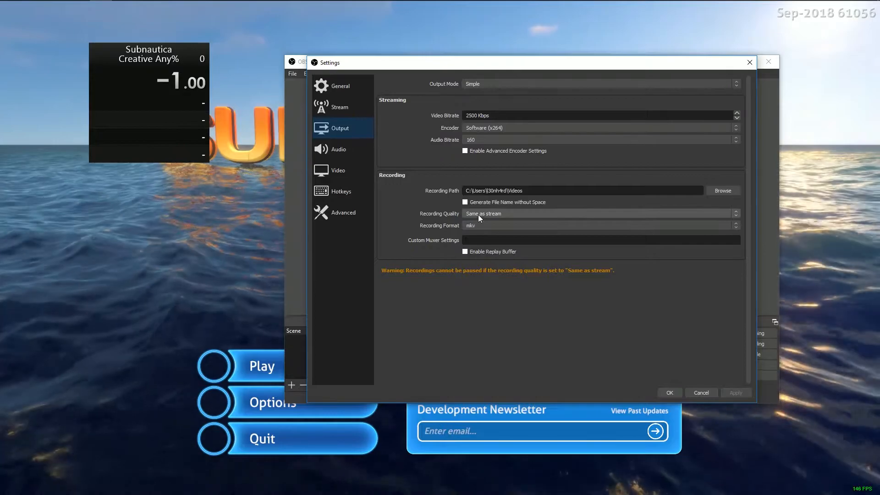
click(478, 214)
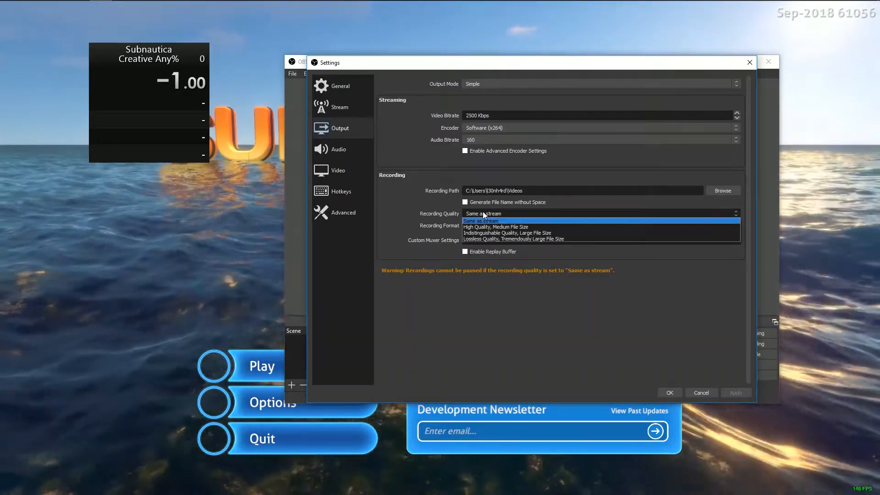
click(482, 213)
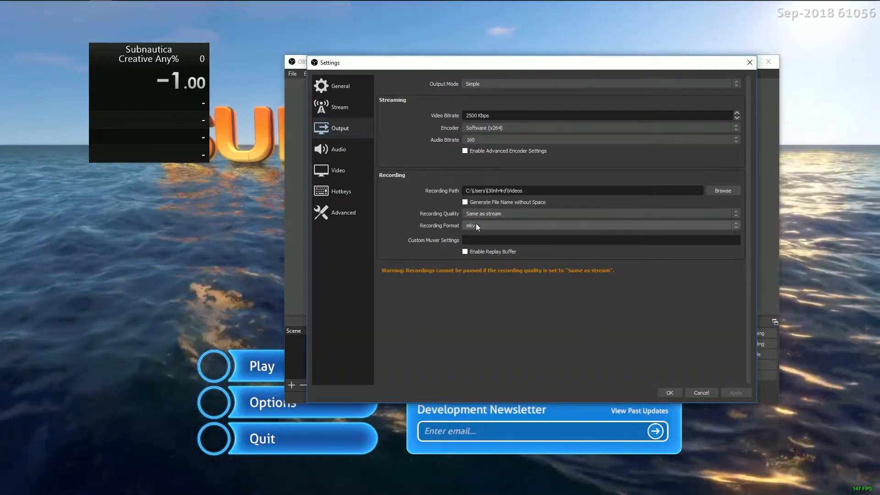
Set the Mic/Auxiliary Audio device to Mikrofon (USB audio CODEC) in the audio settings
click(363, 157)
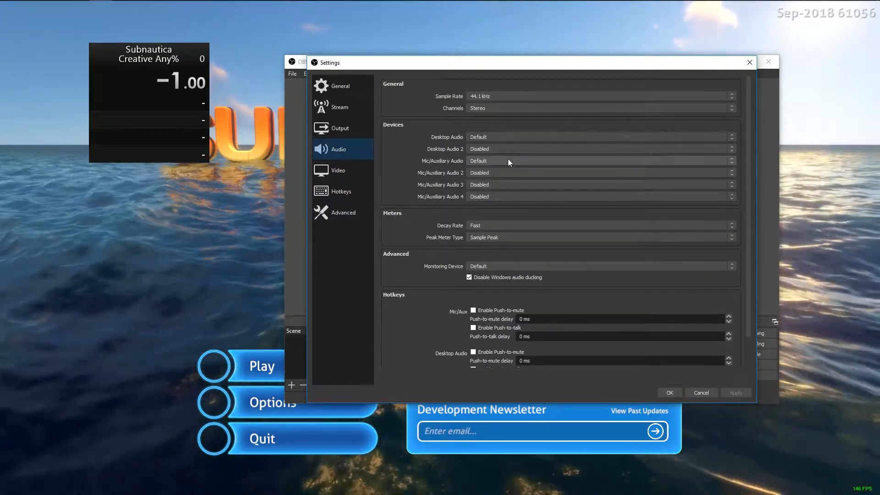
click(508, 160)
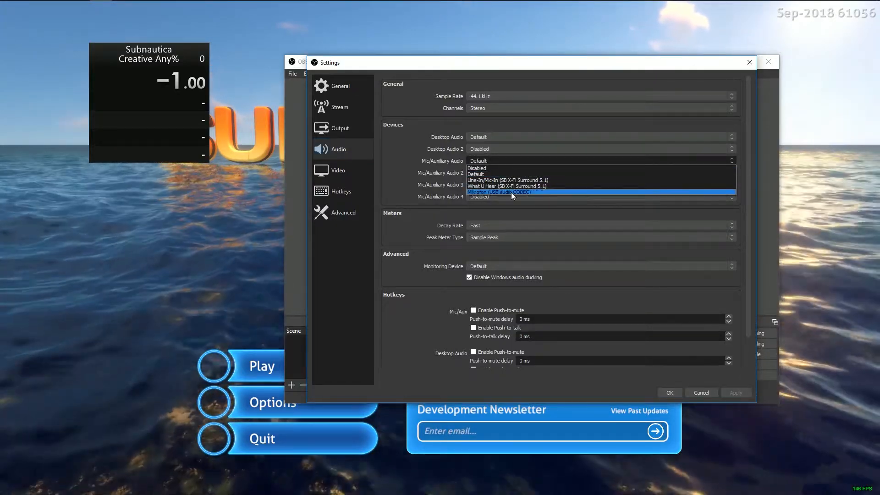
click(512, 192)
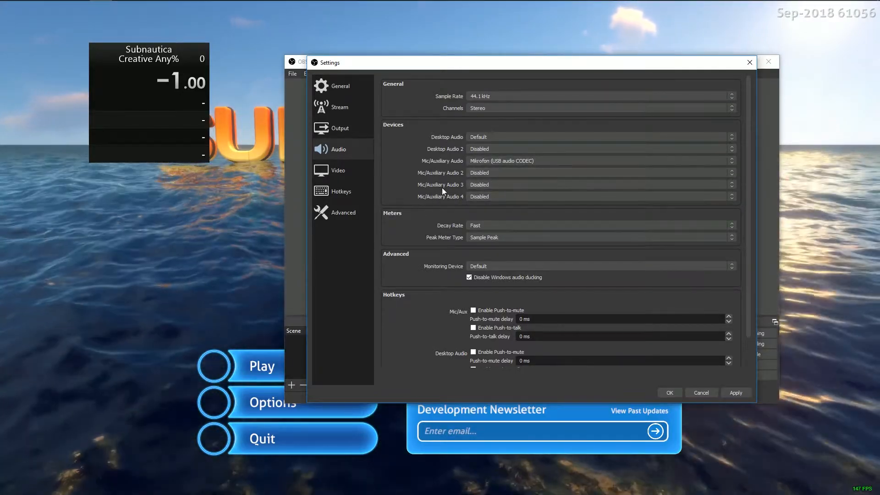
scroll(442, 188, down, 2)
scroll(432, 225, up, 2)
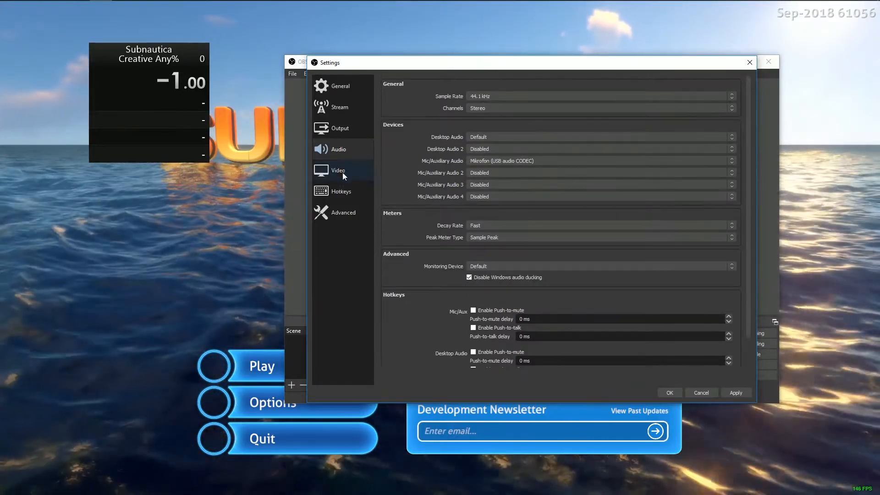
Set the output (scaled) video resolution to 1920x1080 and the common FPS value to 60
click(342, 172)
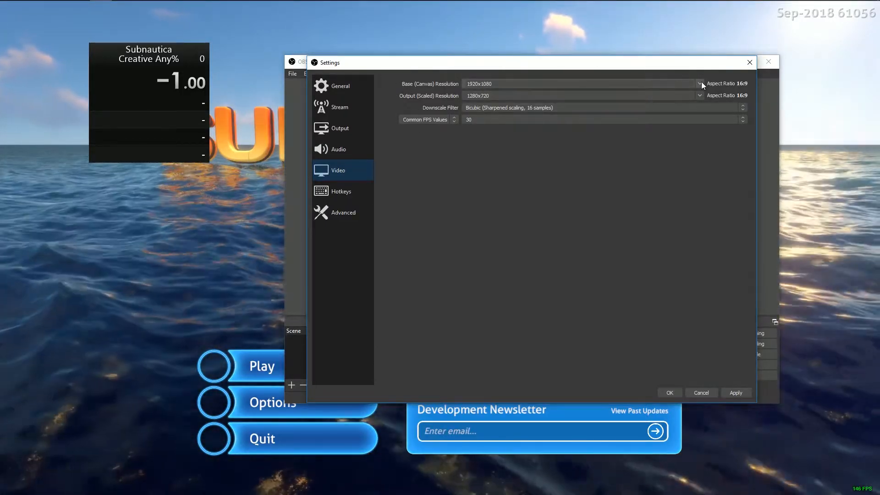
click(699, 84)
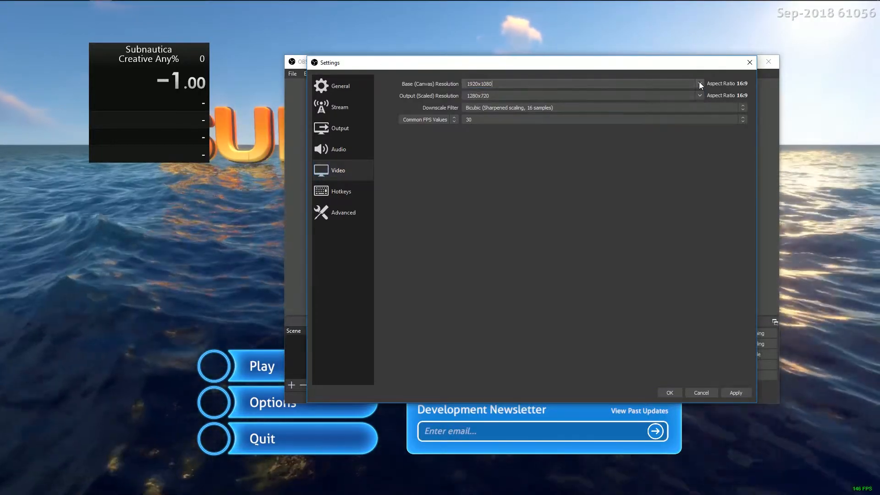
click(699, 84)
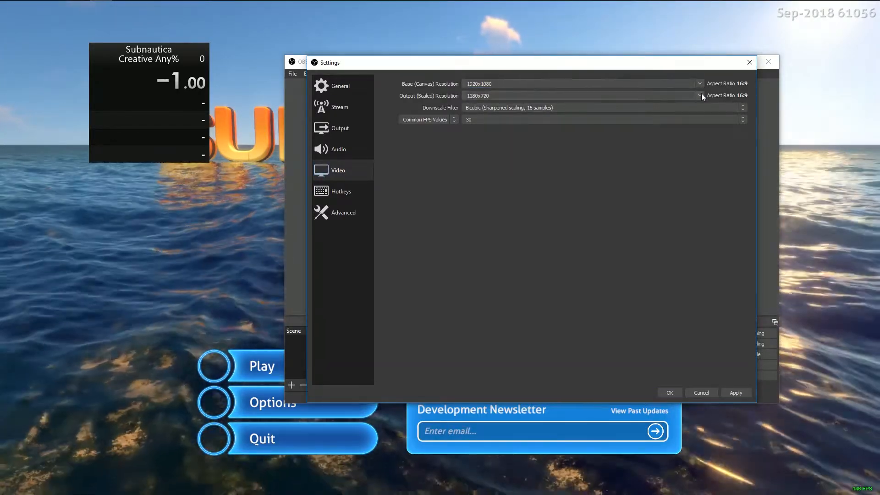
click(700, 95)
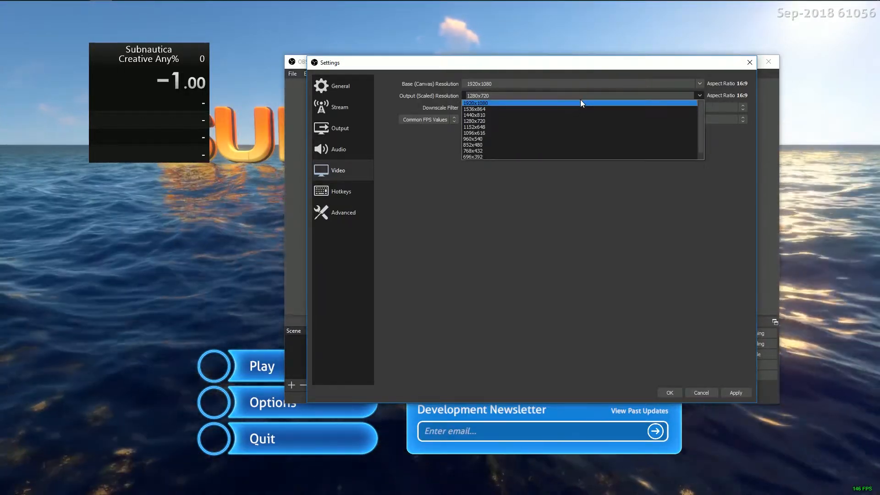
click(581, 103)
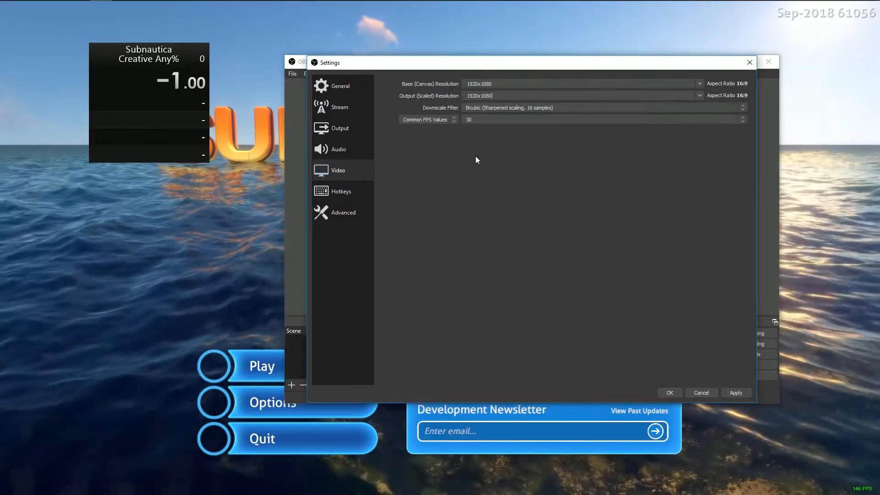
click(489, 119)
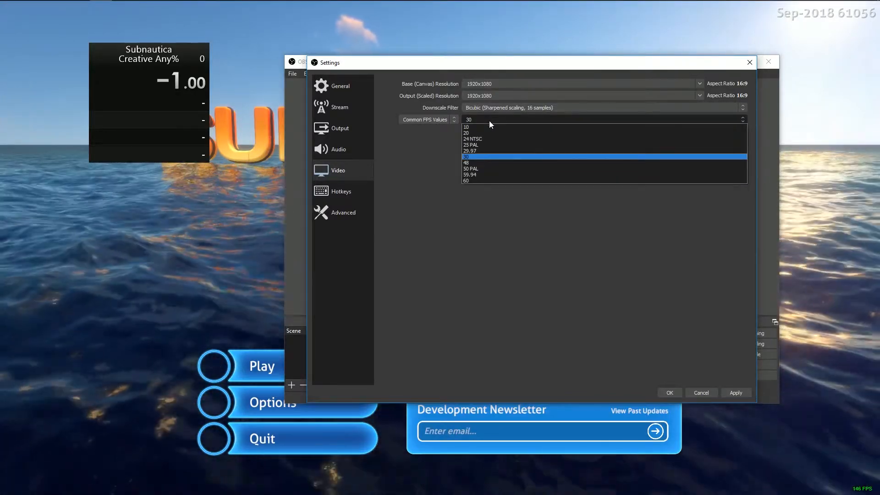
click(484, 180)
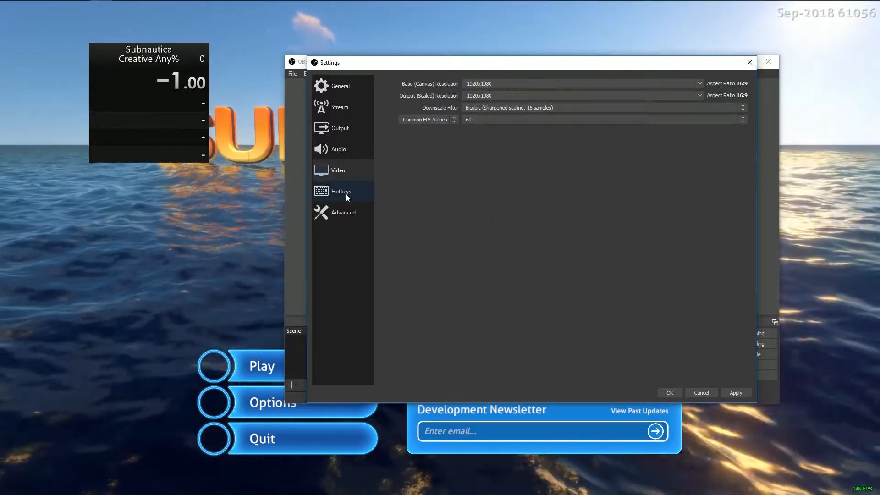
Assign STRG + ALT + F11 to Start Recording and STRG + ALT + F12 to Stop Recording, then accept the settings
click(345, 194)
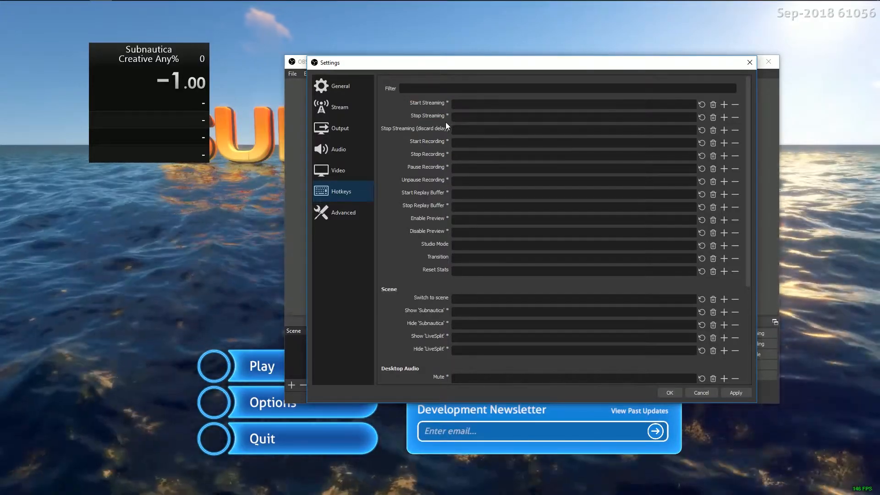
mouse_move(458, 119)
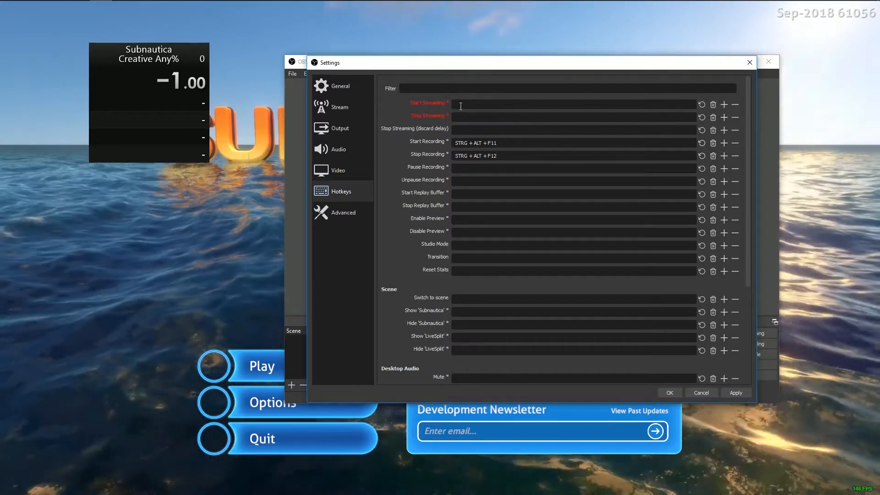
scroll(432, 146, down, 1)
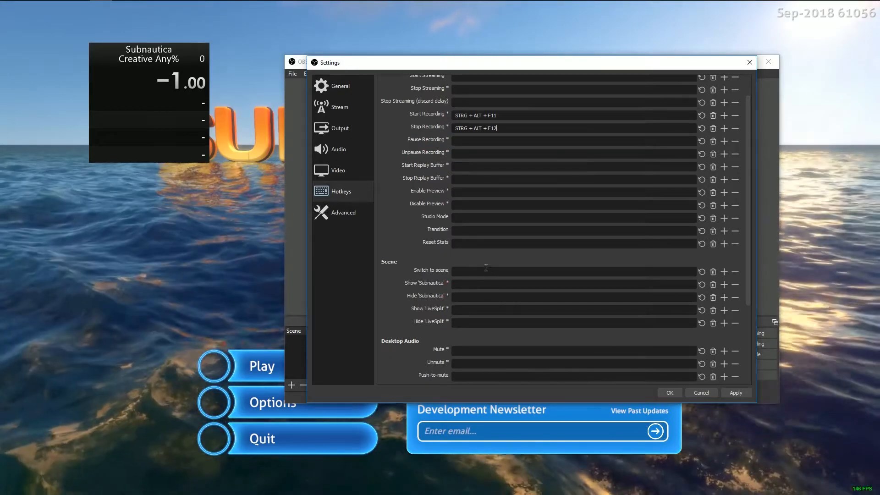
scroll(394, 241, up, 1)
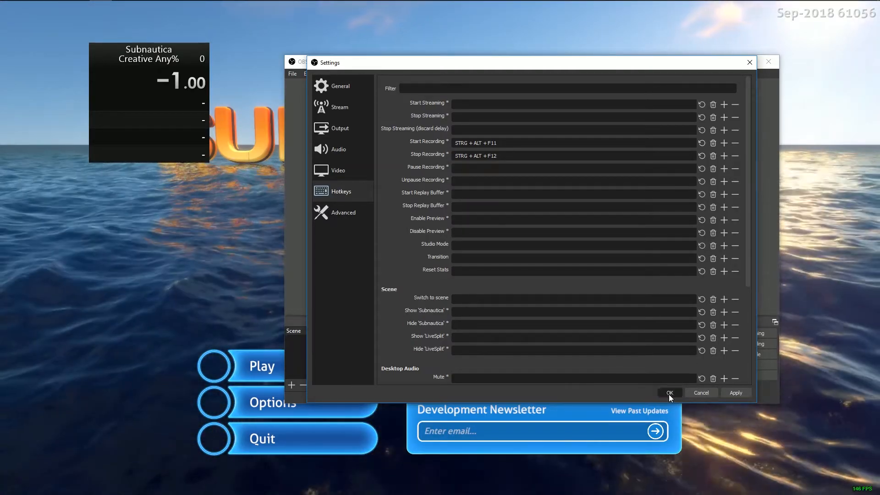
click(669, 393)
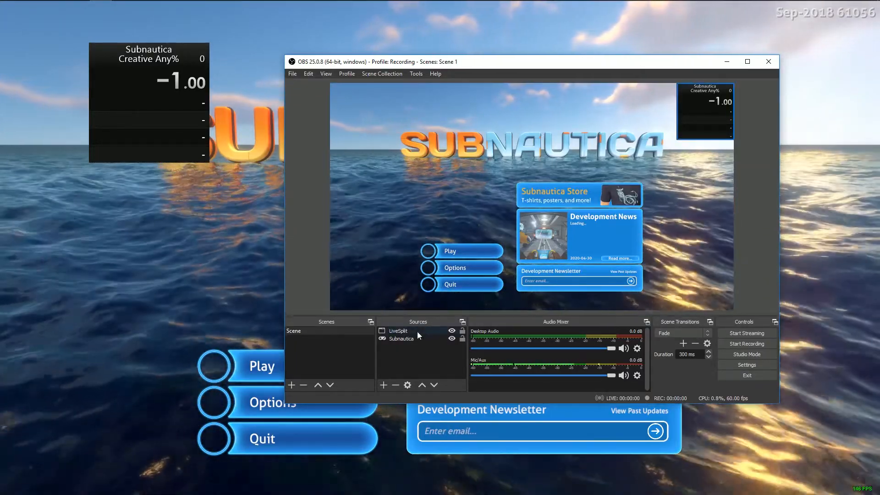
Add a Color Correction filter to the LiveSplit source and set its opacity to about 72, keeping the scene preview in view
click(406, 332)
right_click(403, 335)
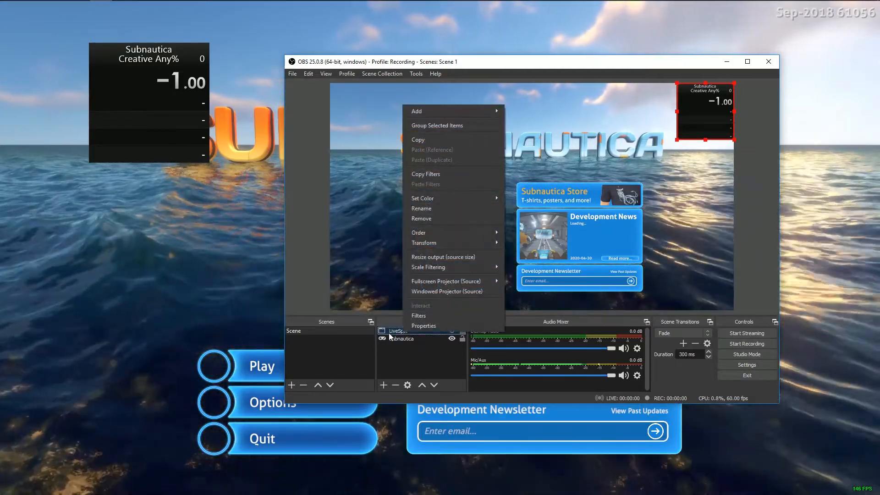
click(438, 316)
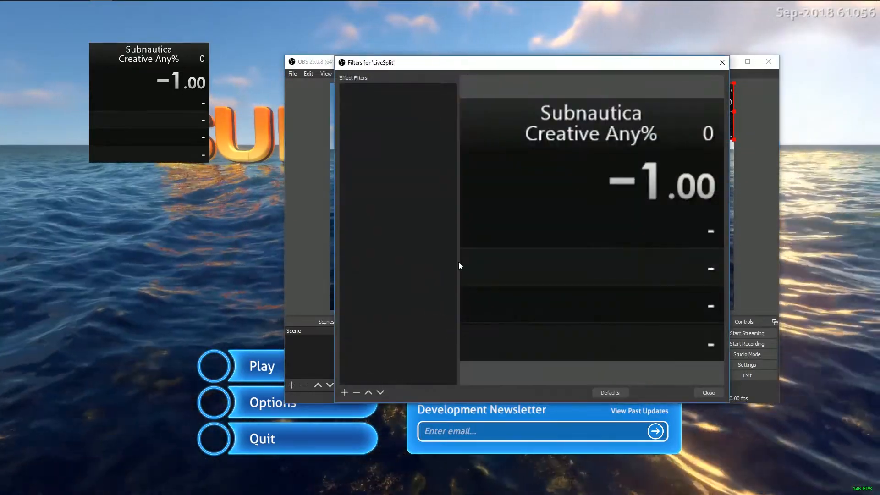
click(345, 392)
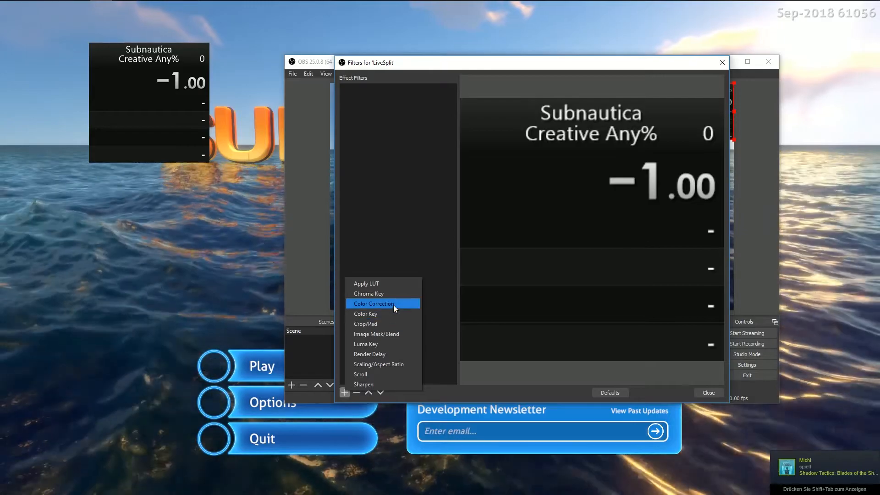
click(393, 305)
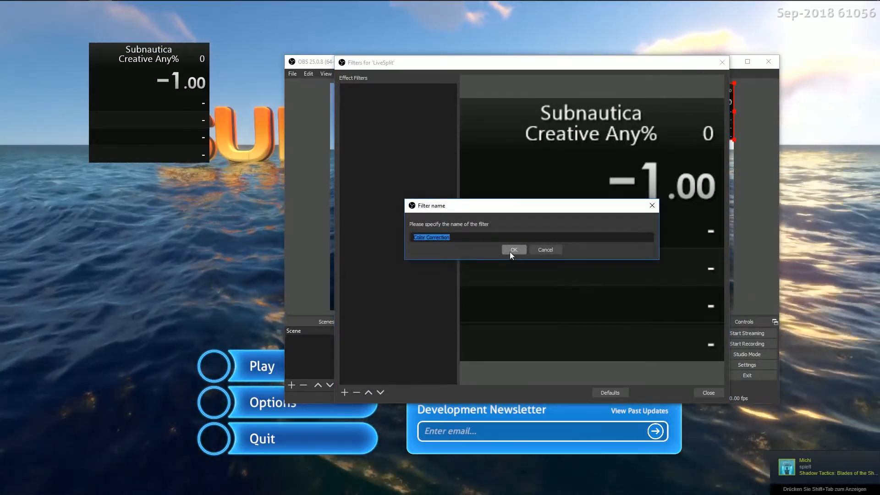
click(508, 249)
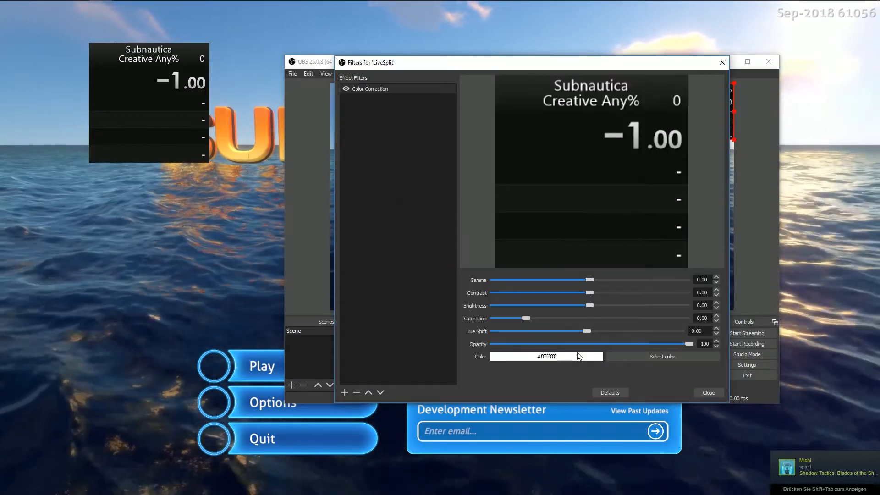
drag(689, 343, 636, 343)
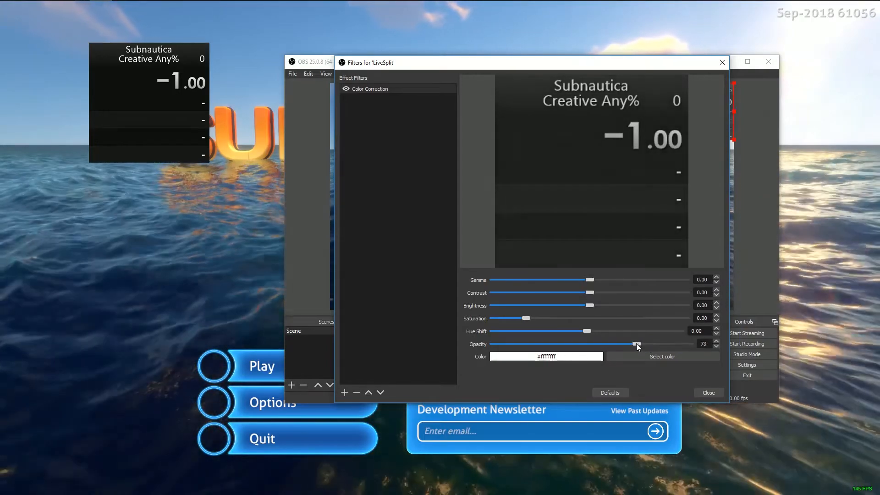
drag(558, 68, 454, 57)
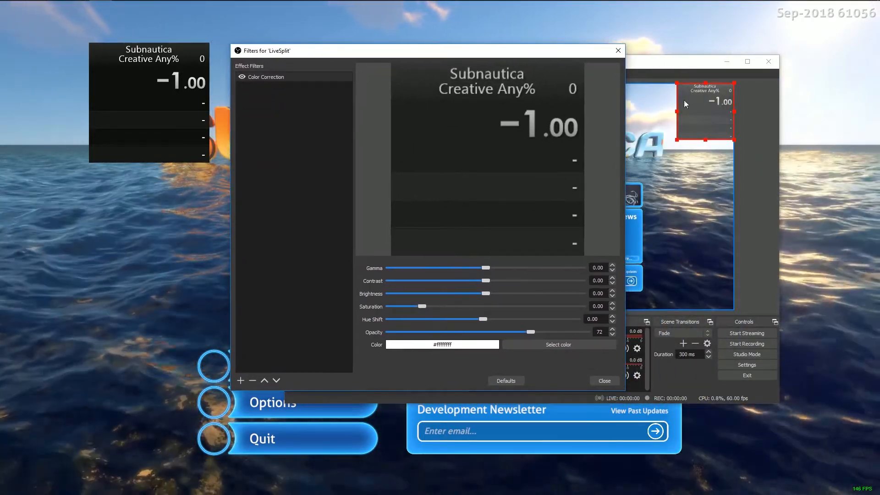